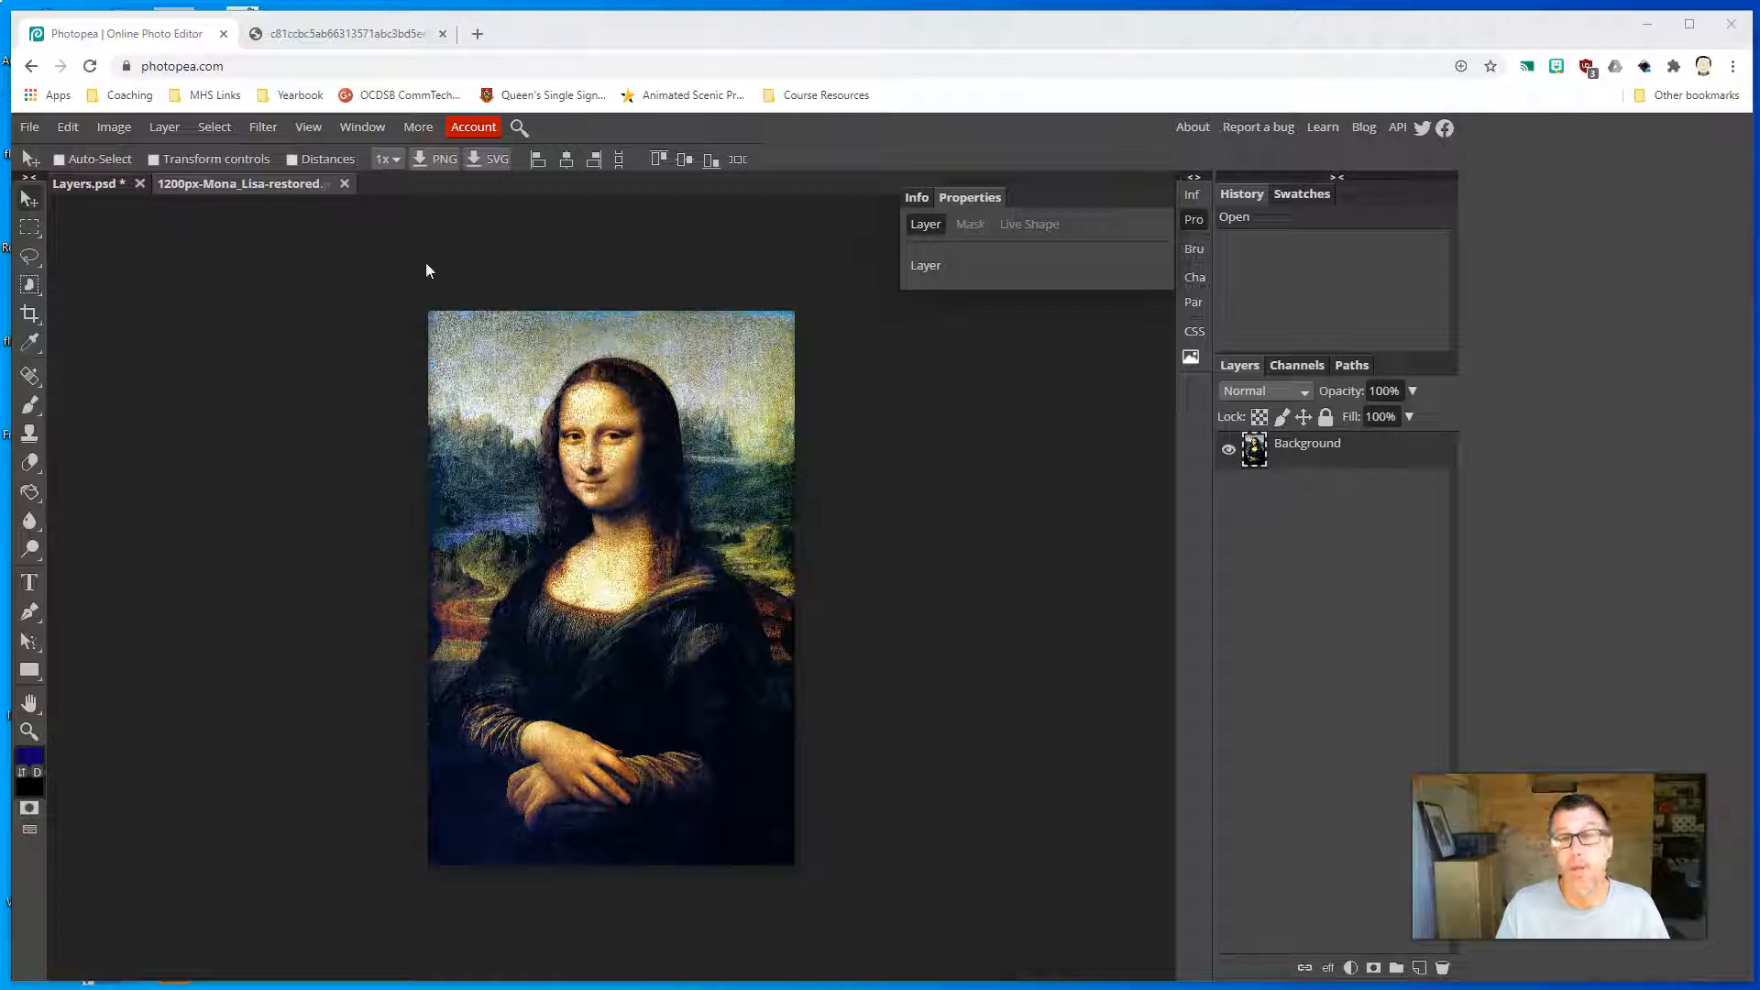
# Zoom in on the Mona Lisa's face to examine the individual pixels, and zoom back out to the portrait.
pyautogui.click(29, 731)
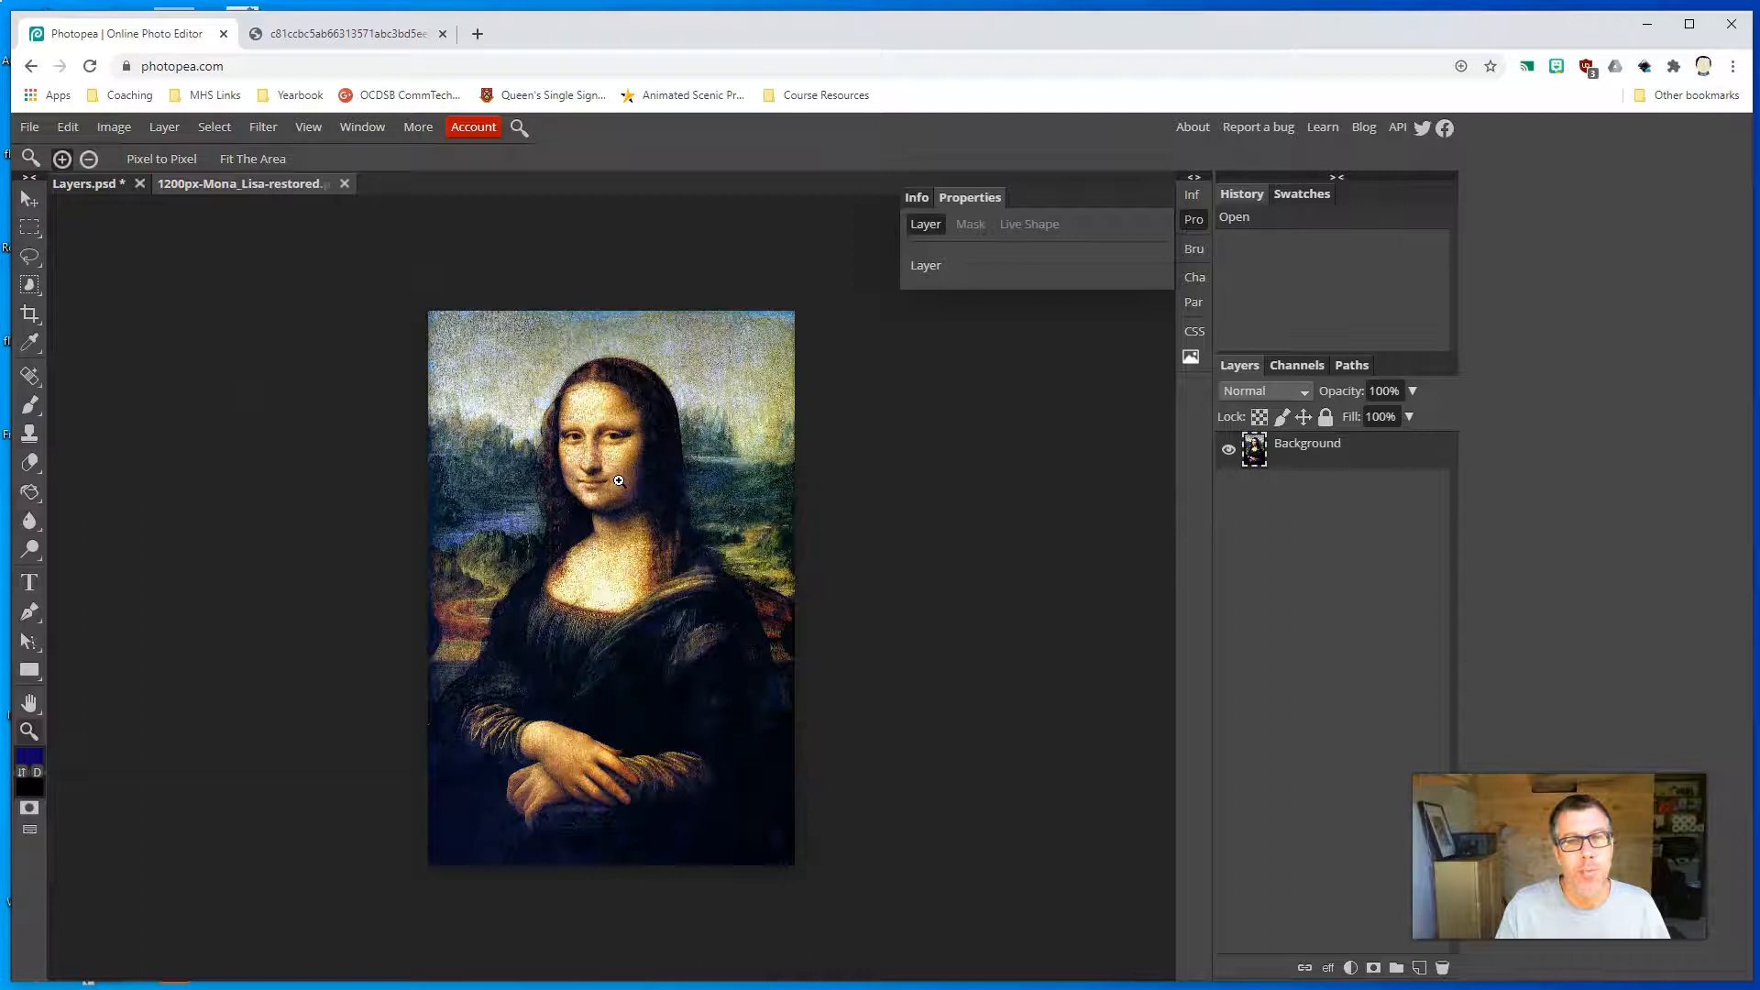
pyautogui.scroll(-1, 620, 477)
pyautogui.scroll(3, 616, 473)
pyautogui.scroll(5, 648, 511)
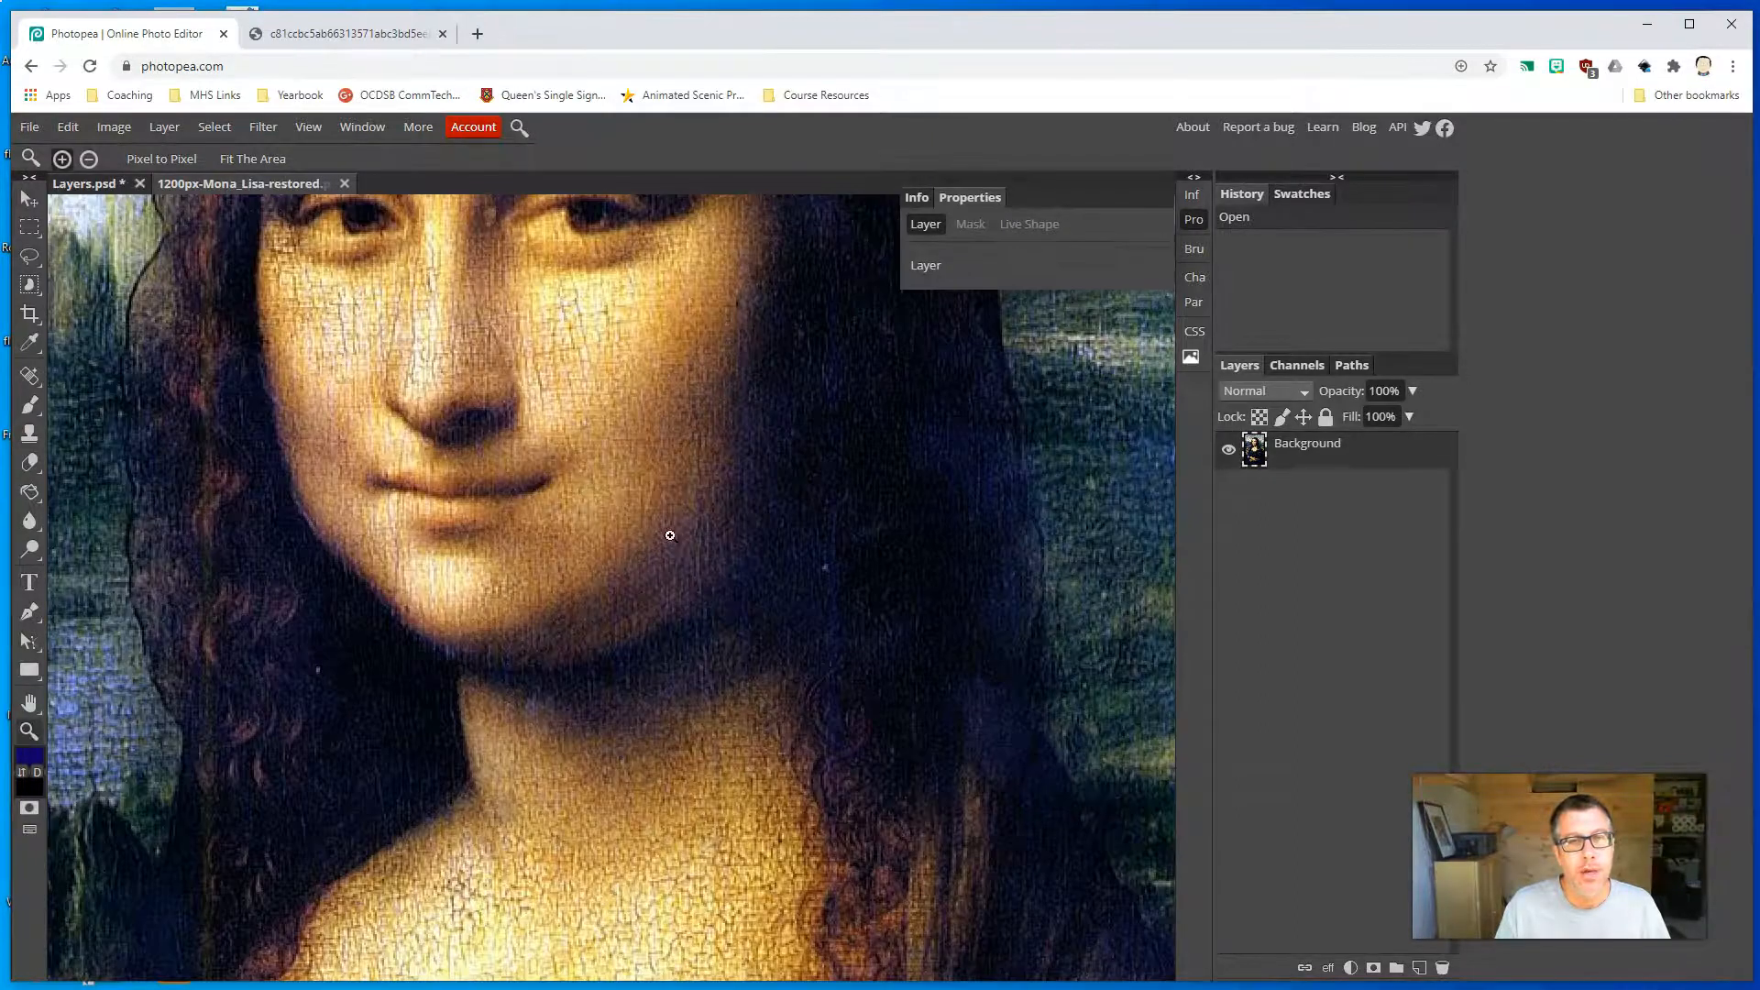
pyautogui.scroll(3, 747, 618)
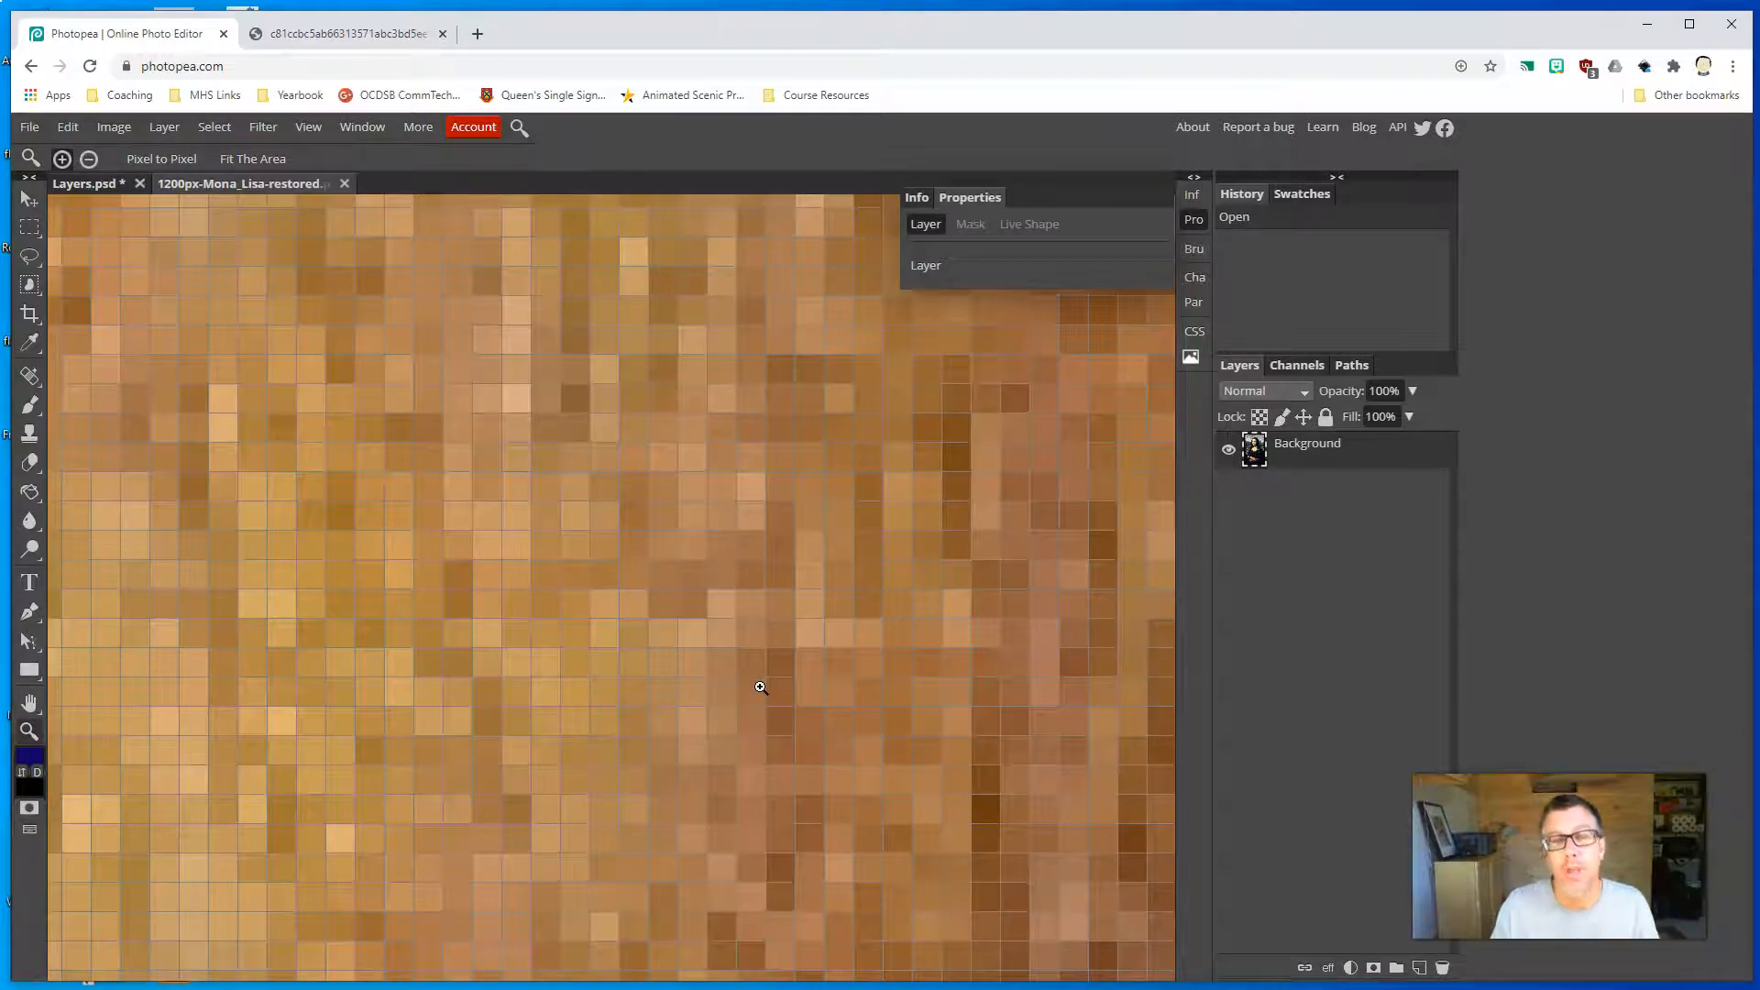
pyautogui.scroll(-5, 746, 668)
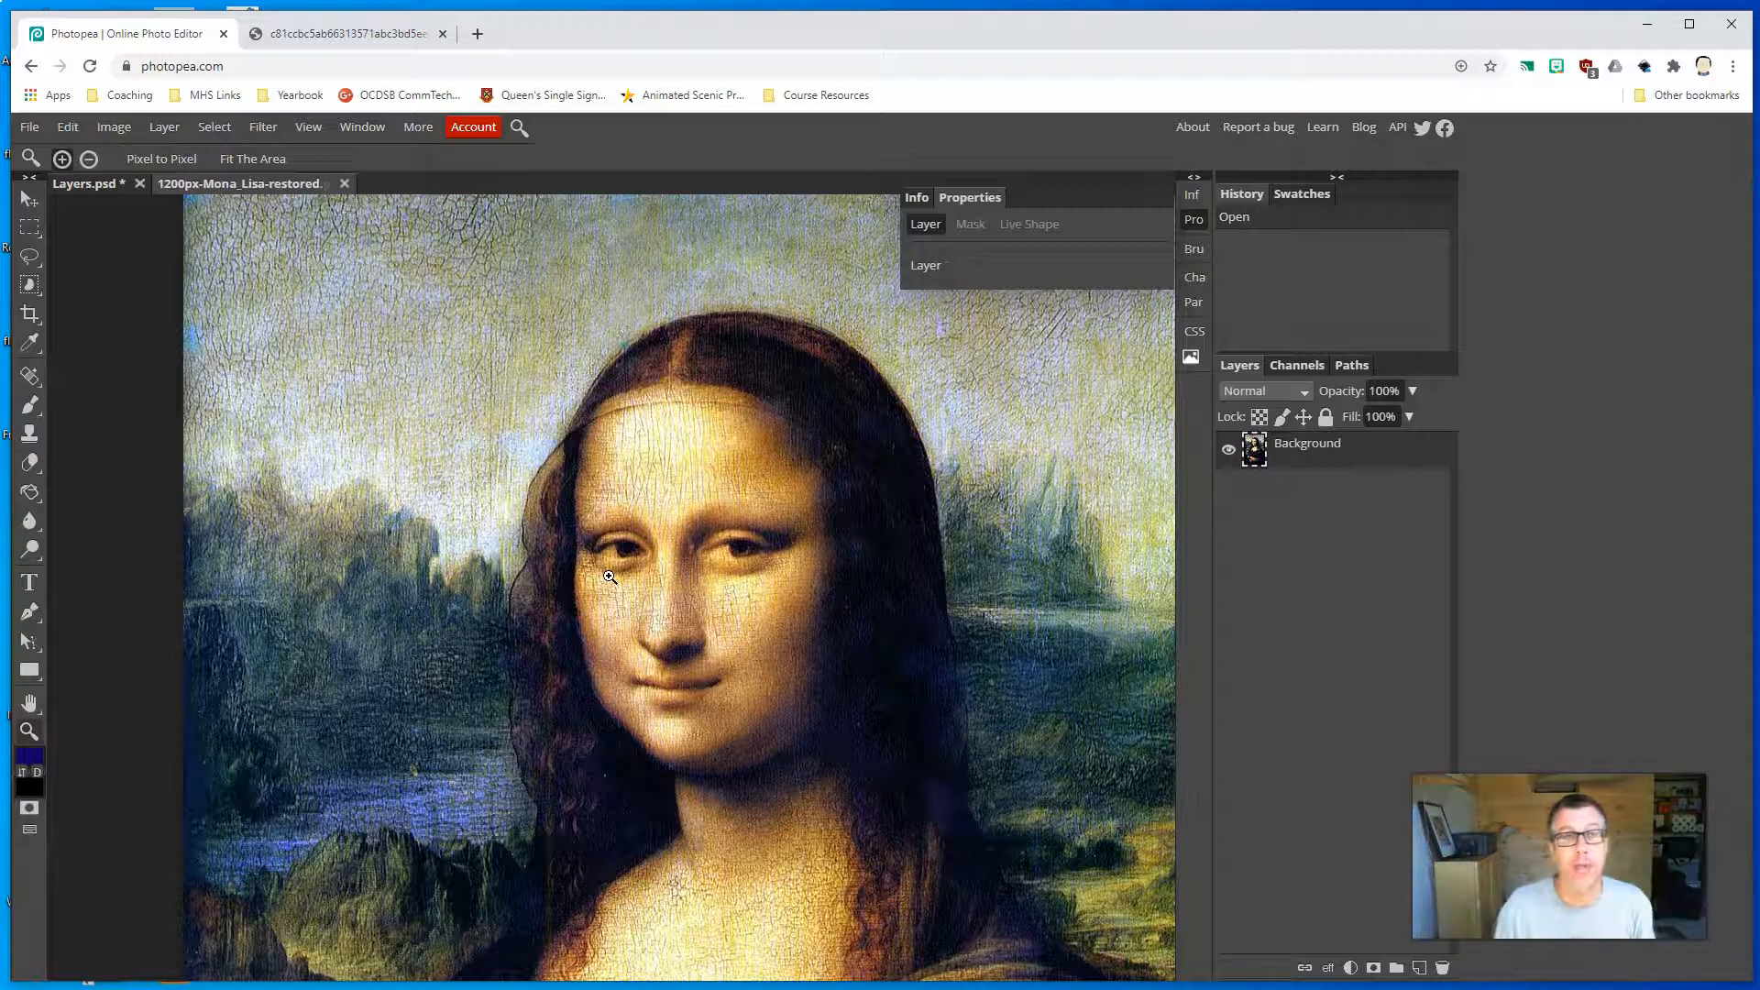
# Examine the layers palette poster example in the other browser tab and return to the Mona Lisa image.
pyautogui.click(374, 33)
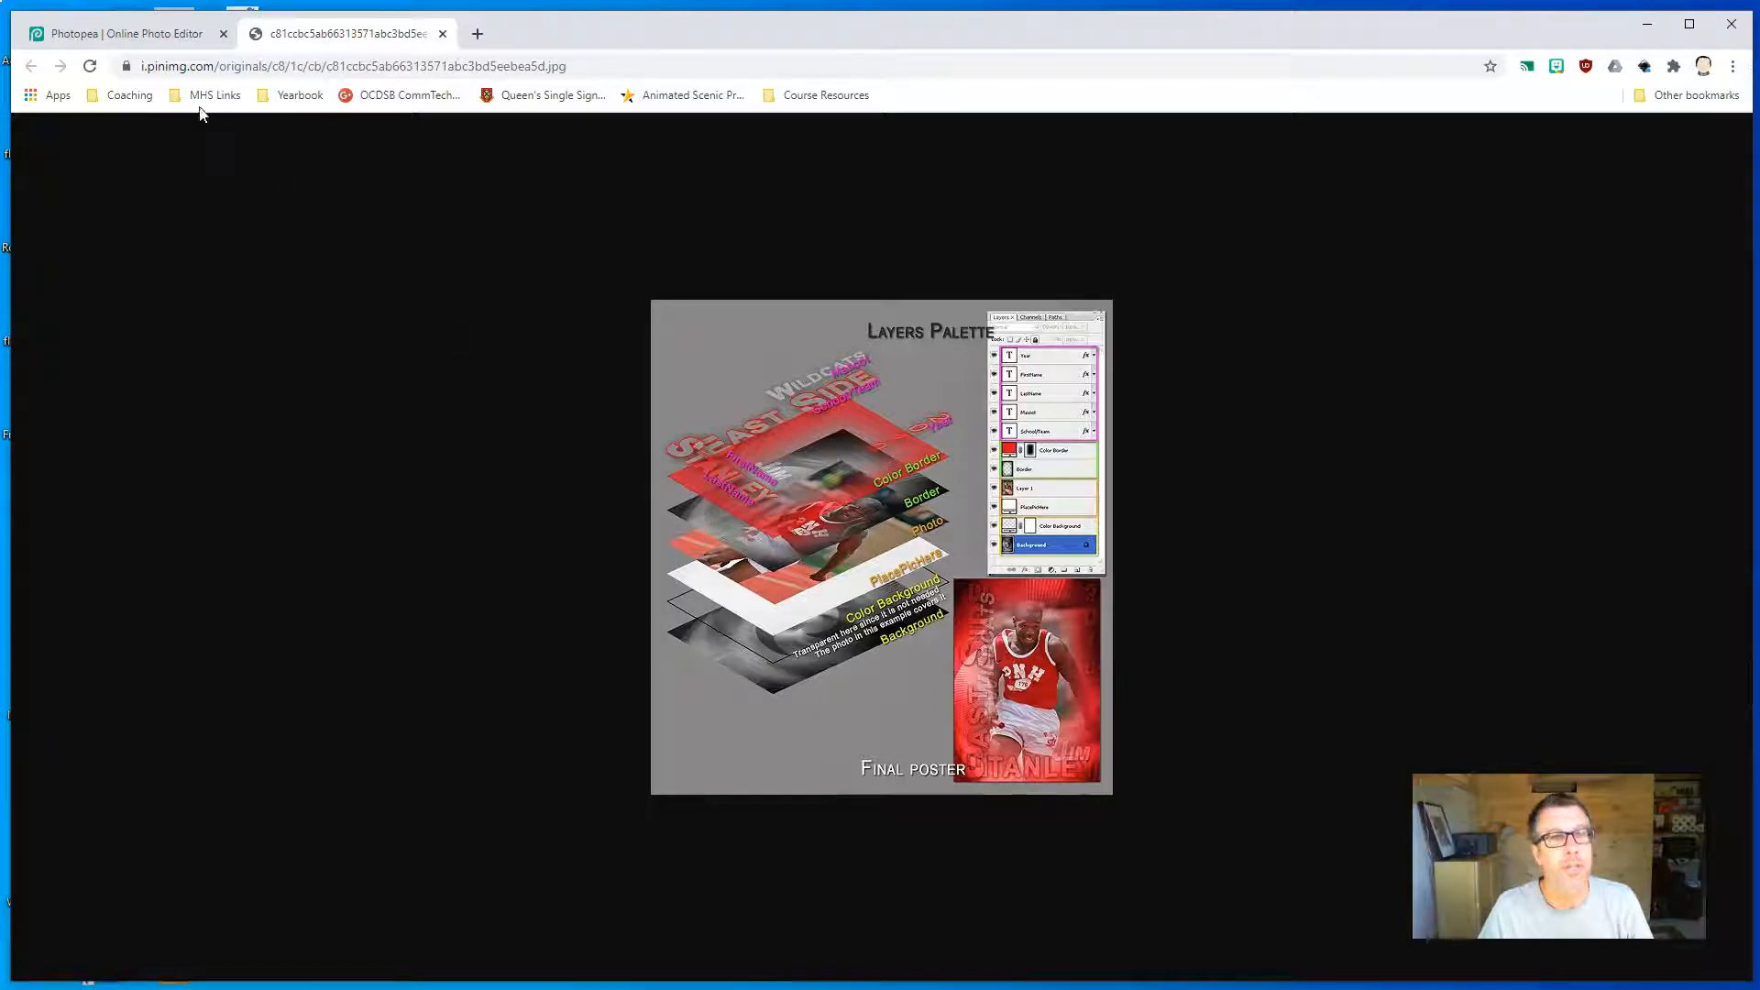
pyautogui.click(152, 37)
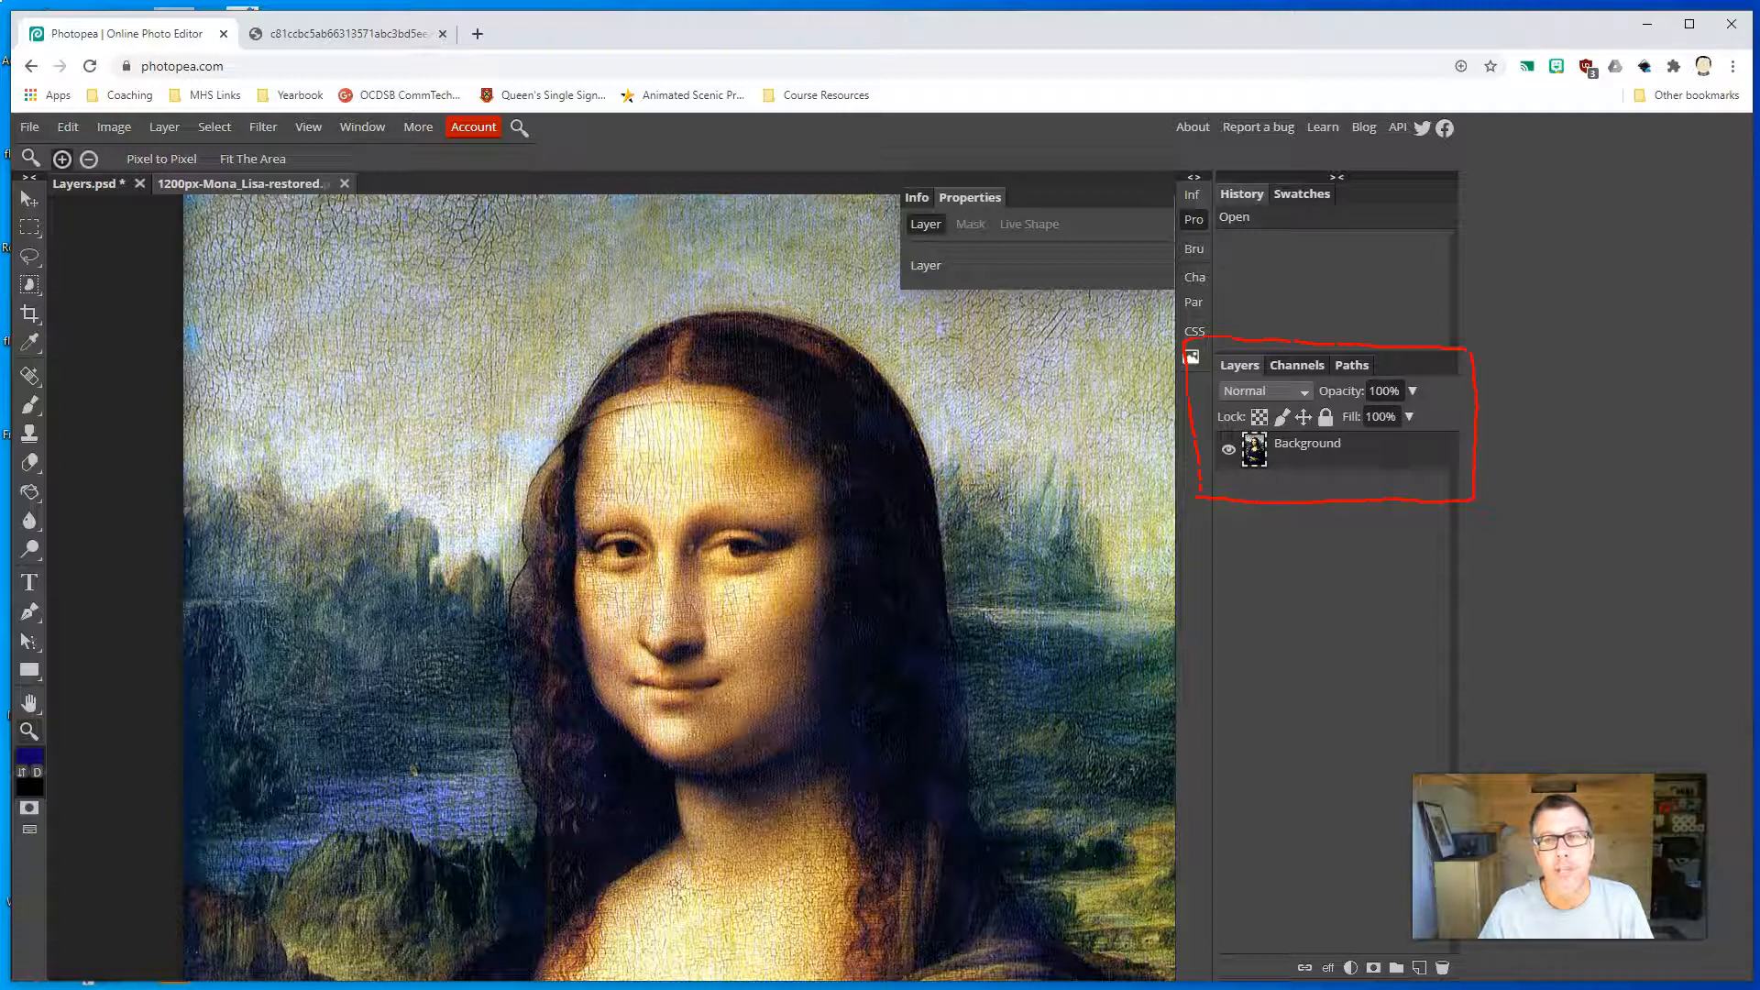
pyautogui.press('Escape')
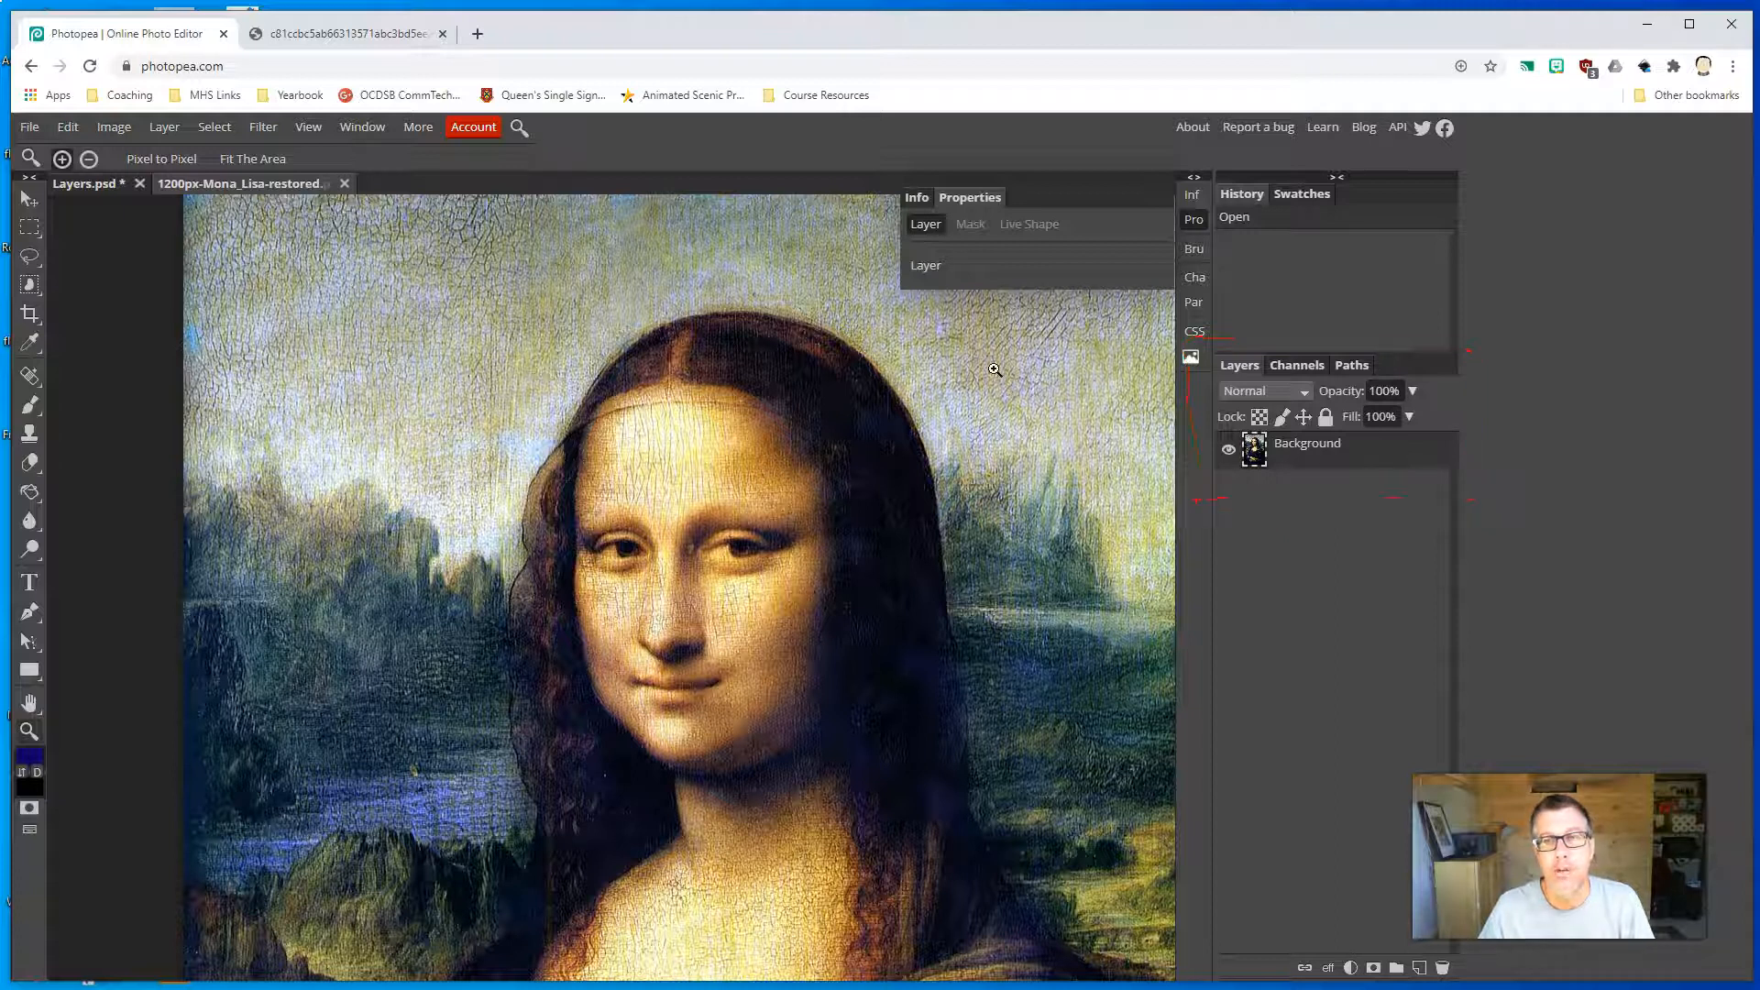
# Have the Layers panel displayed and switch to the Layers.psd document.
pyautogui.click(363, 131)
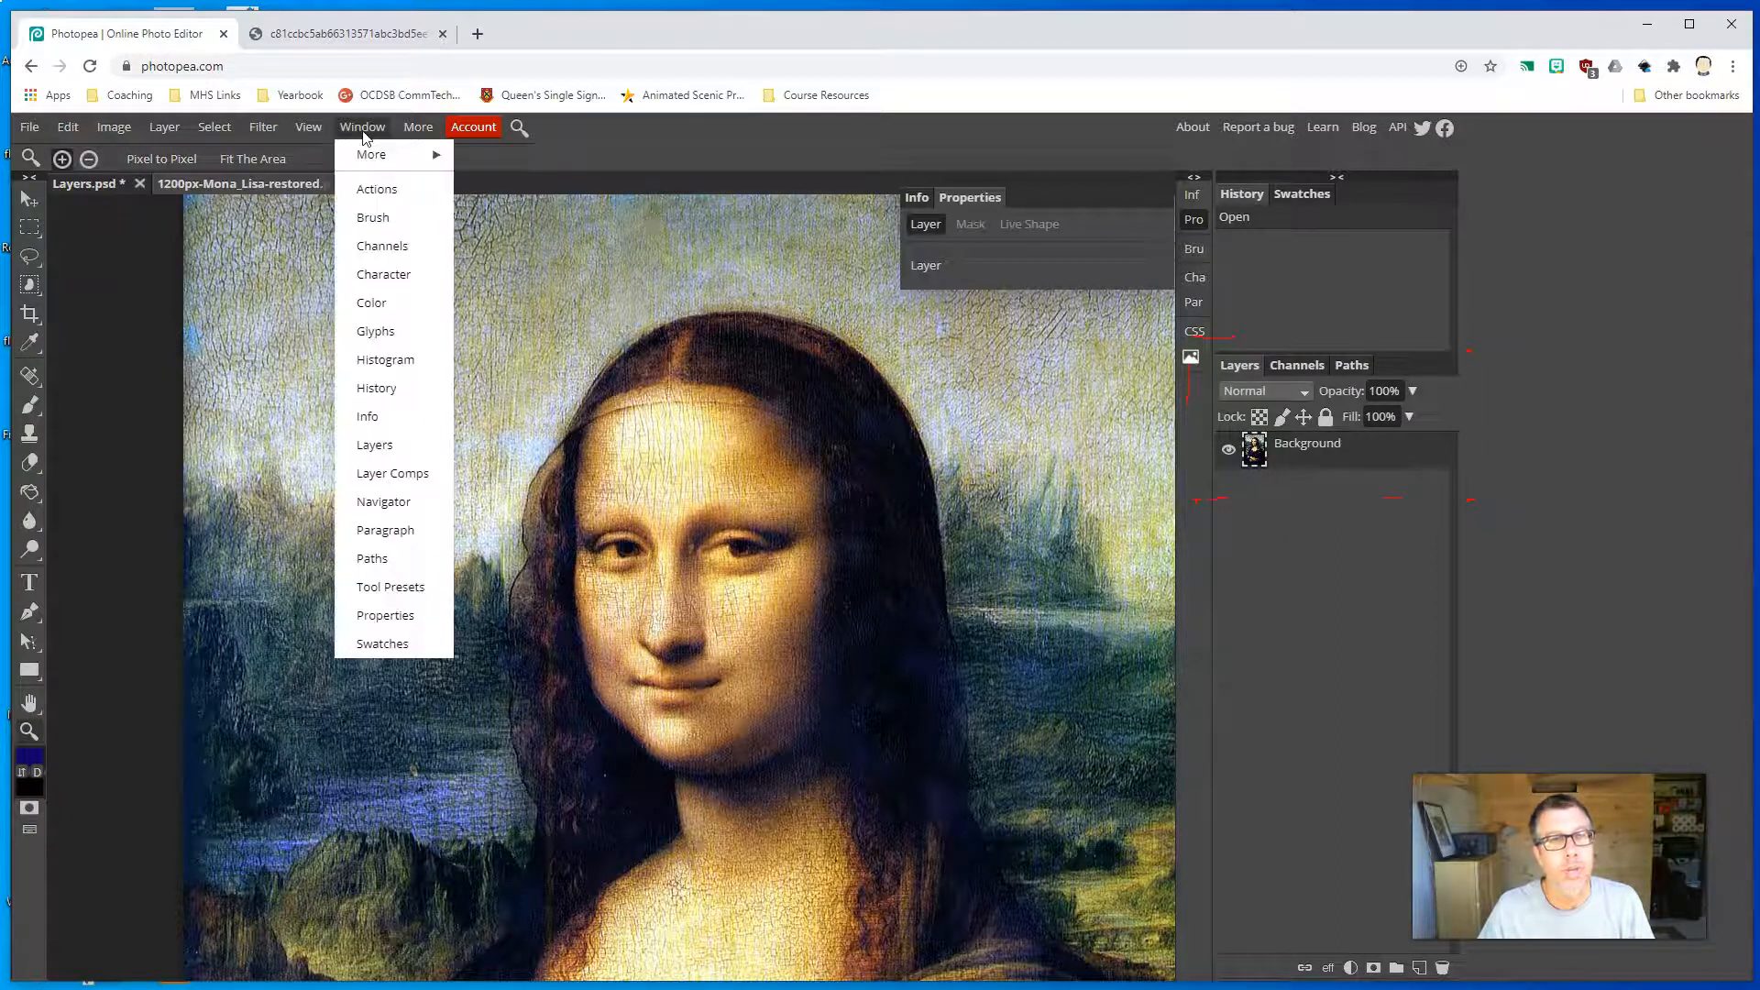
pyautogui.click(392, 447)
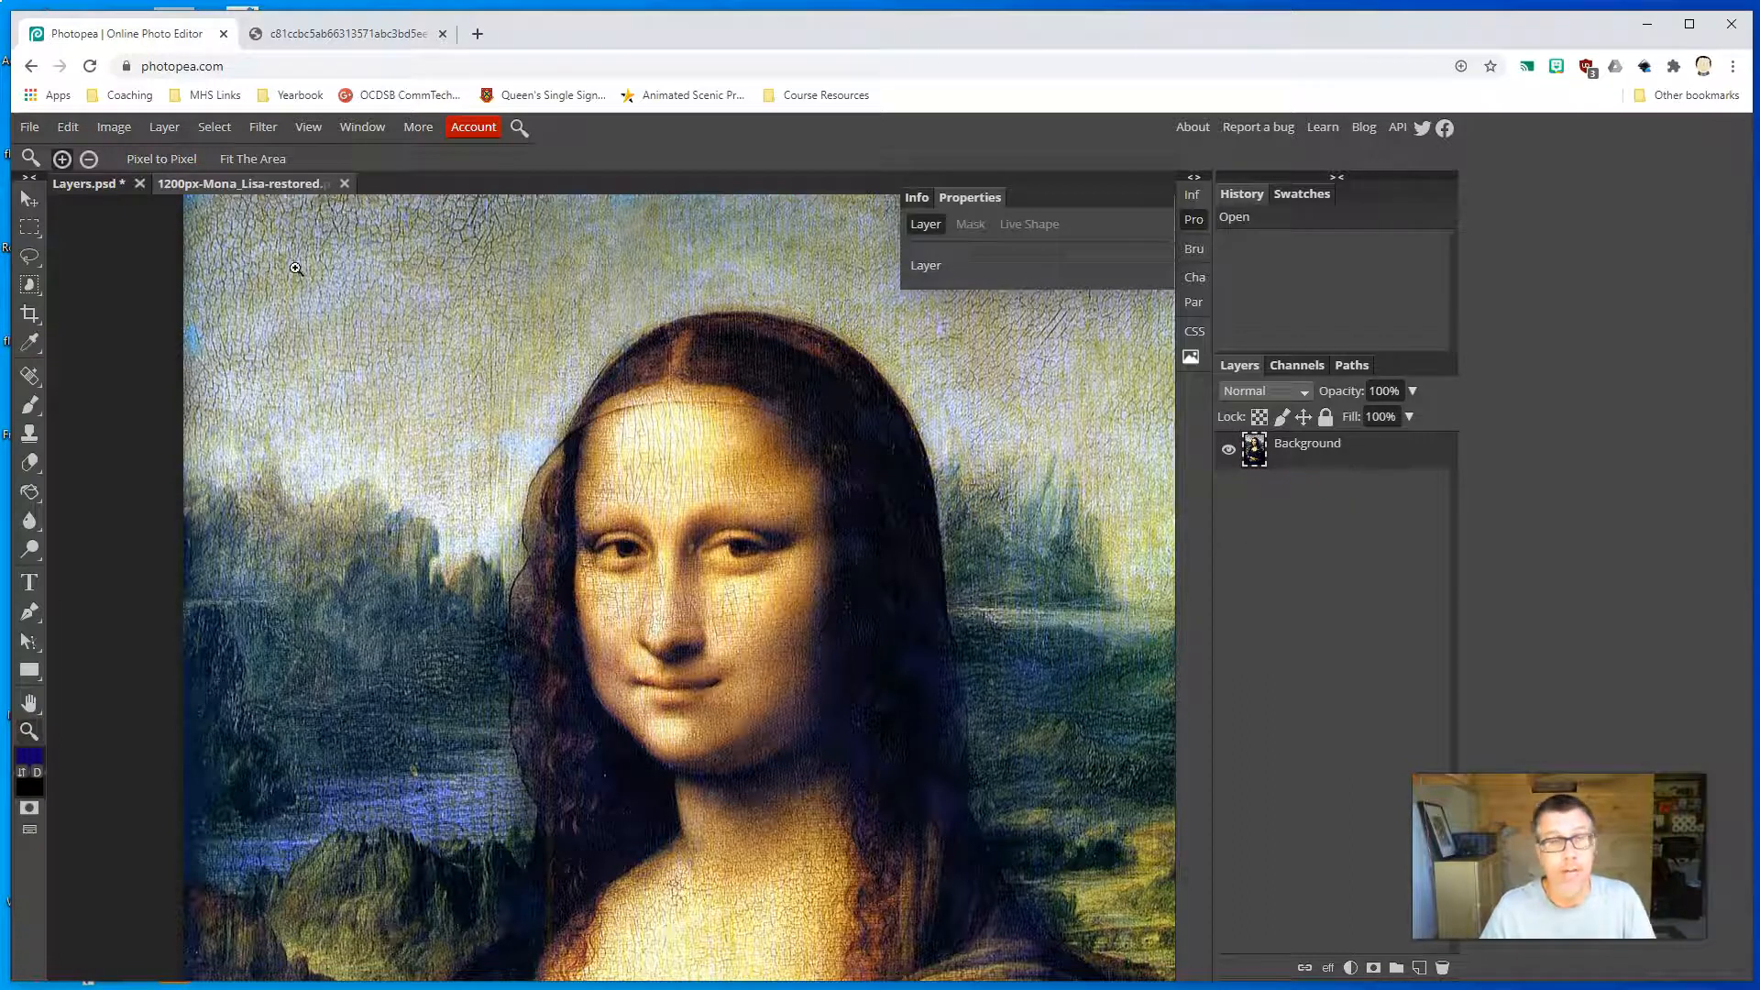
pyautogui.click(95, 184)
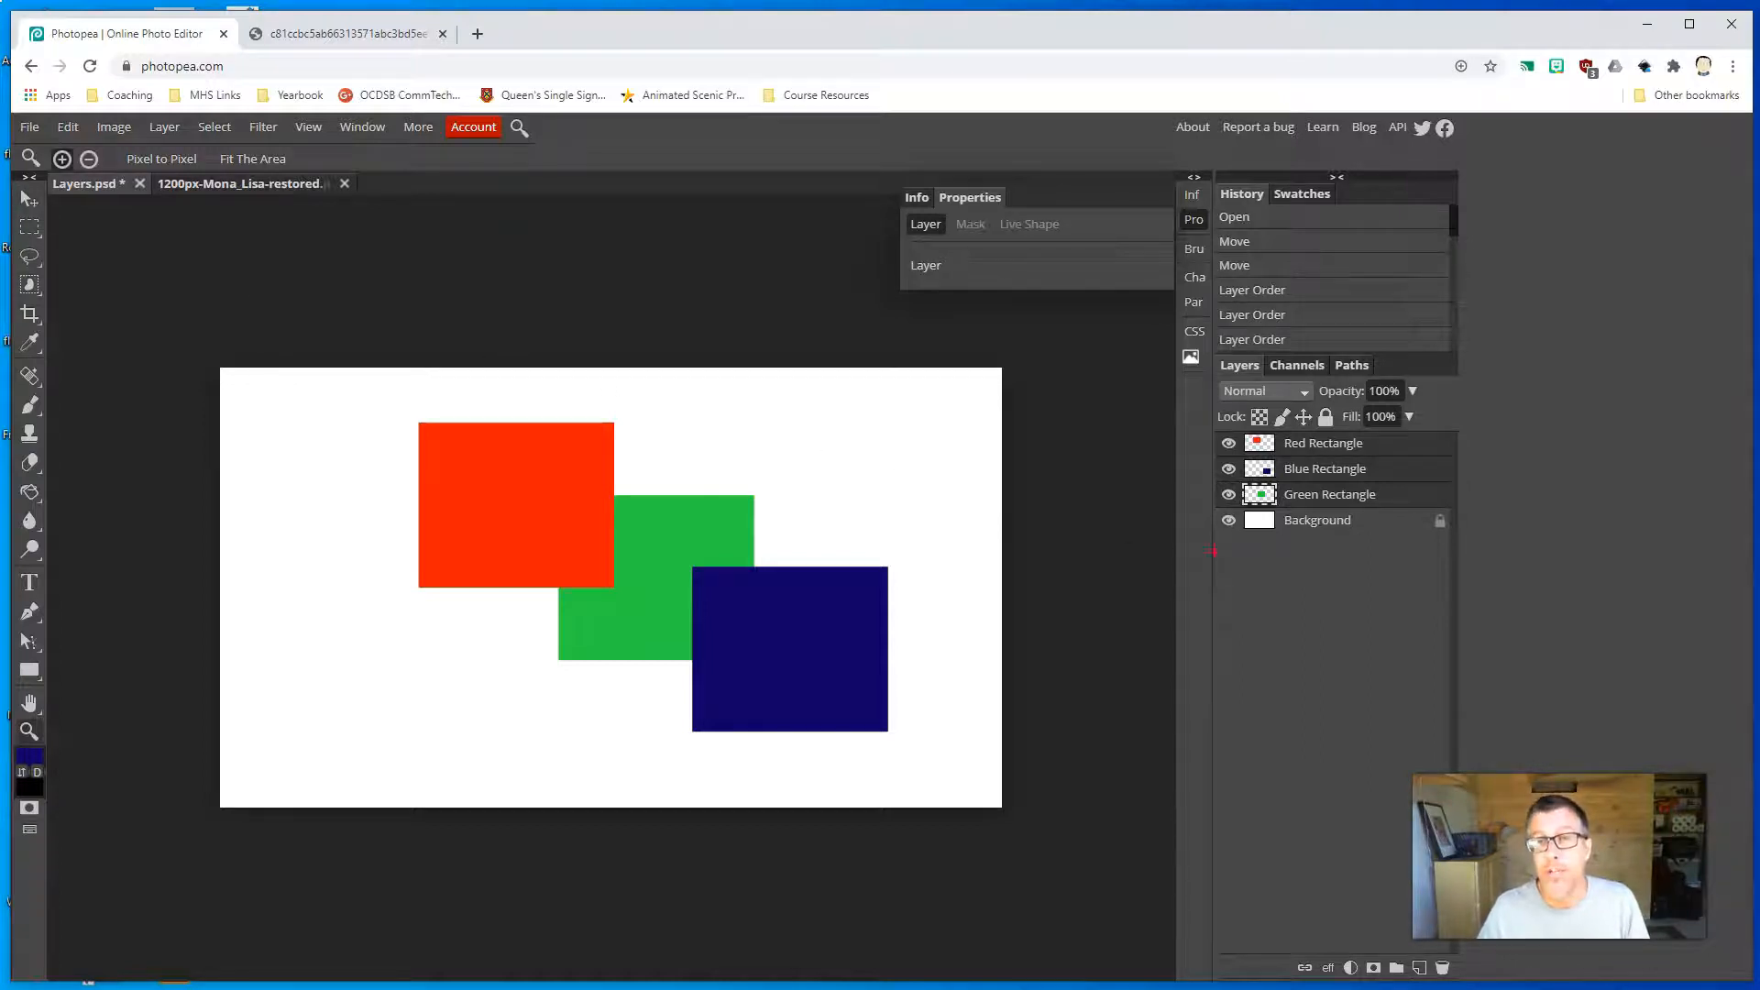
pyautogui.moveTo(1465, 413); pyautogui.dragTo(1268, 407)
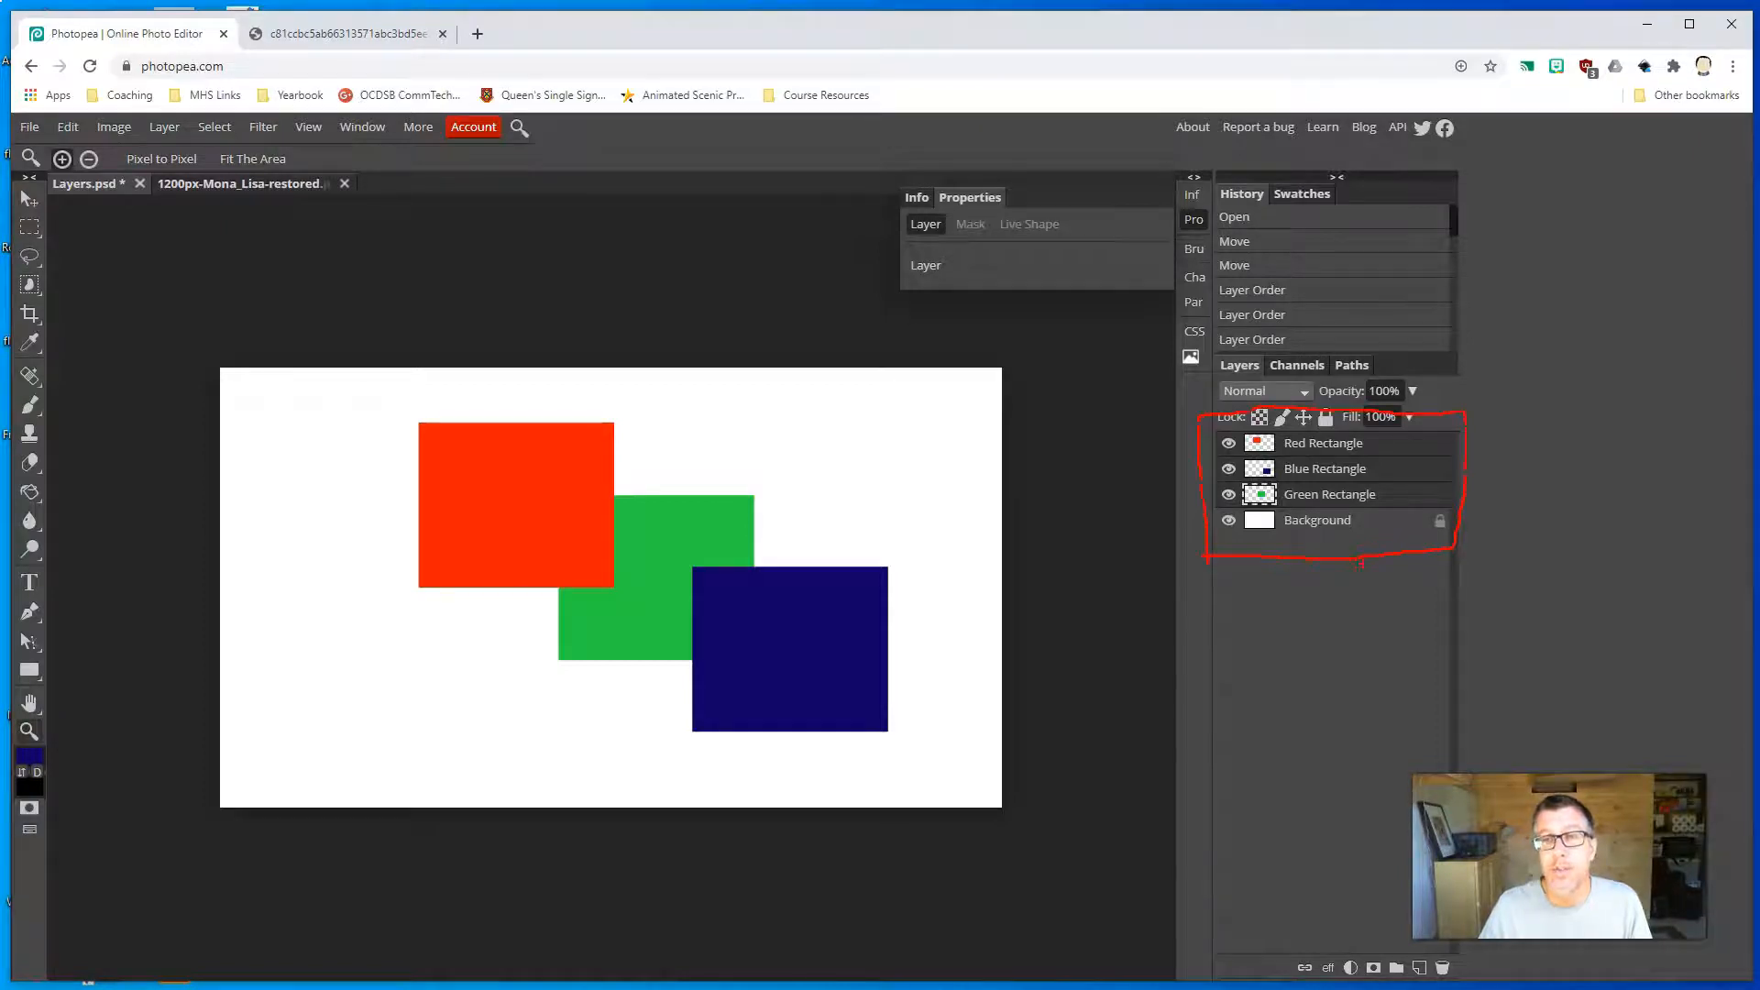
pyautogui.moveTo(1327, 541); pyautogui.dragTo(1342, 539)
pyautogui.moveTo(255, 397)
pyautogui.mouseDown()
pyautogui.moveTo(256, 445)
pyautogui.moveTo(255, 386)
pyautogui.mouseUp()
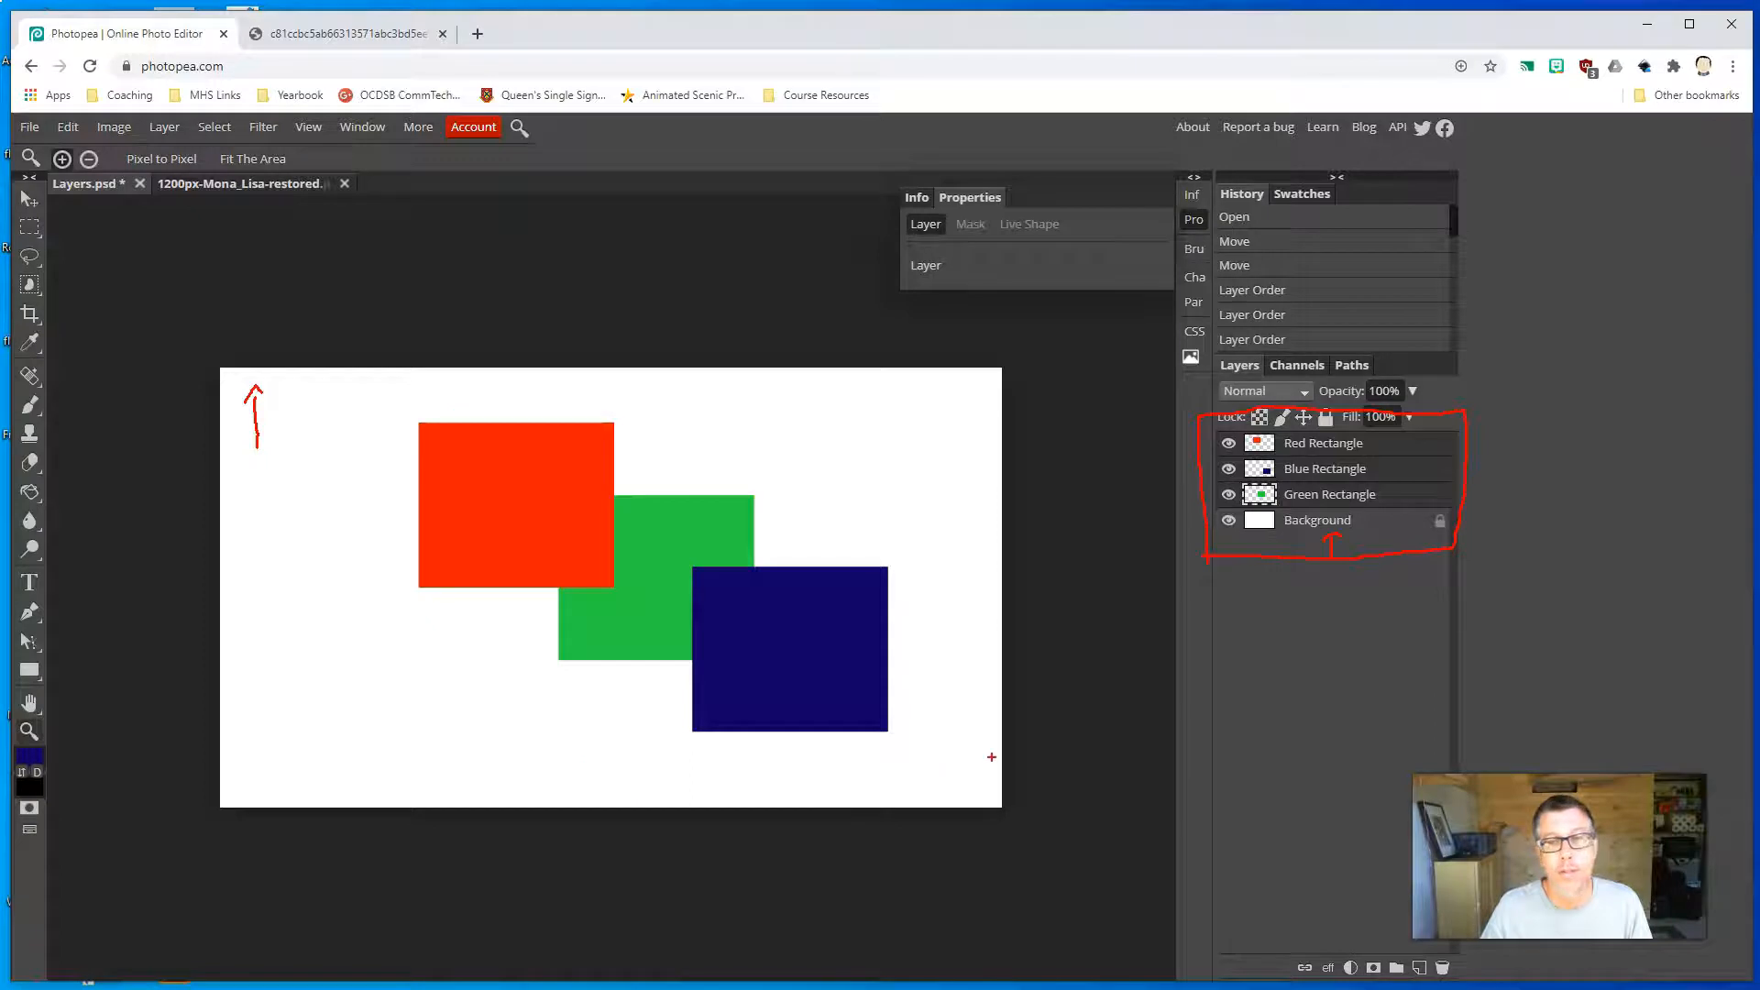
pyautogui.moveTo(700, 514)
pyautogui.mouseDown()
pyautogui.moveTo(727, 457)
pyautogui.moveTo(710, 518)
pyautogui.moveTo(727, 518)
pyautogui.mouseUp()
pyautogui.moveTo(893, 542)
pyautogui.mouseDown()
pyautogui.moveTo(852, 598)
pyautogui.moveTo(871, 605)
pyautogui.mouseUp()
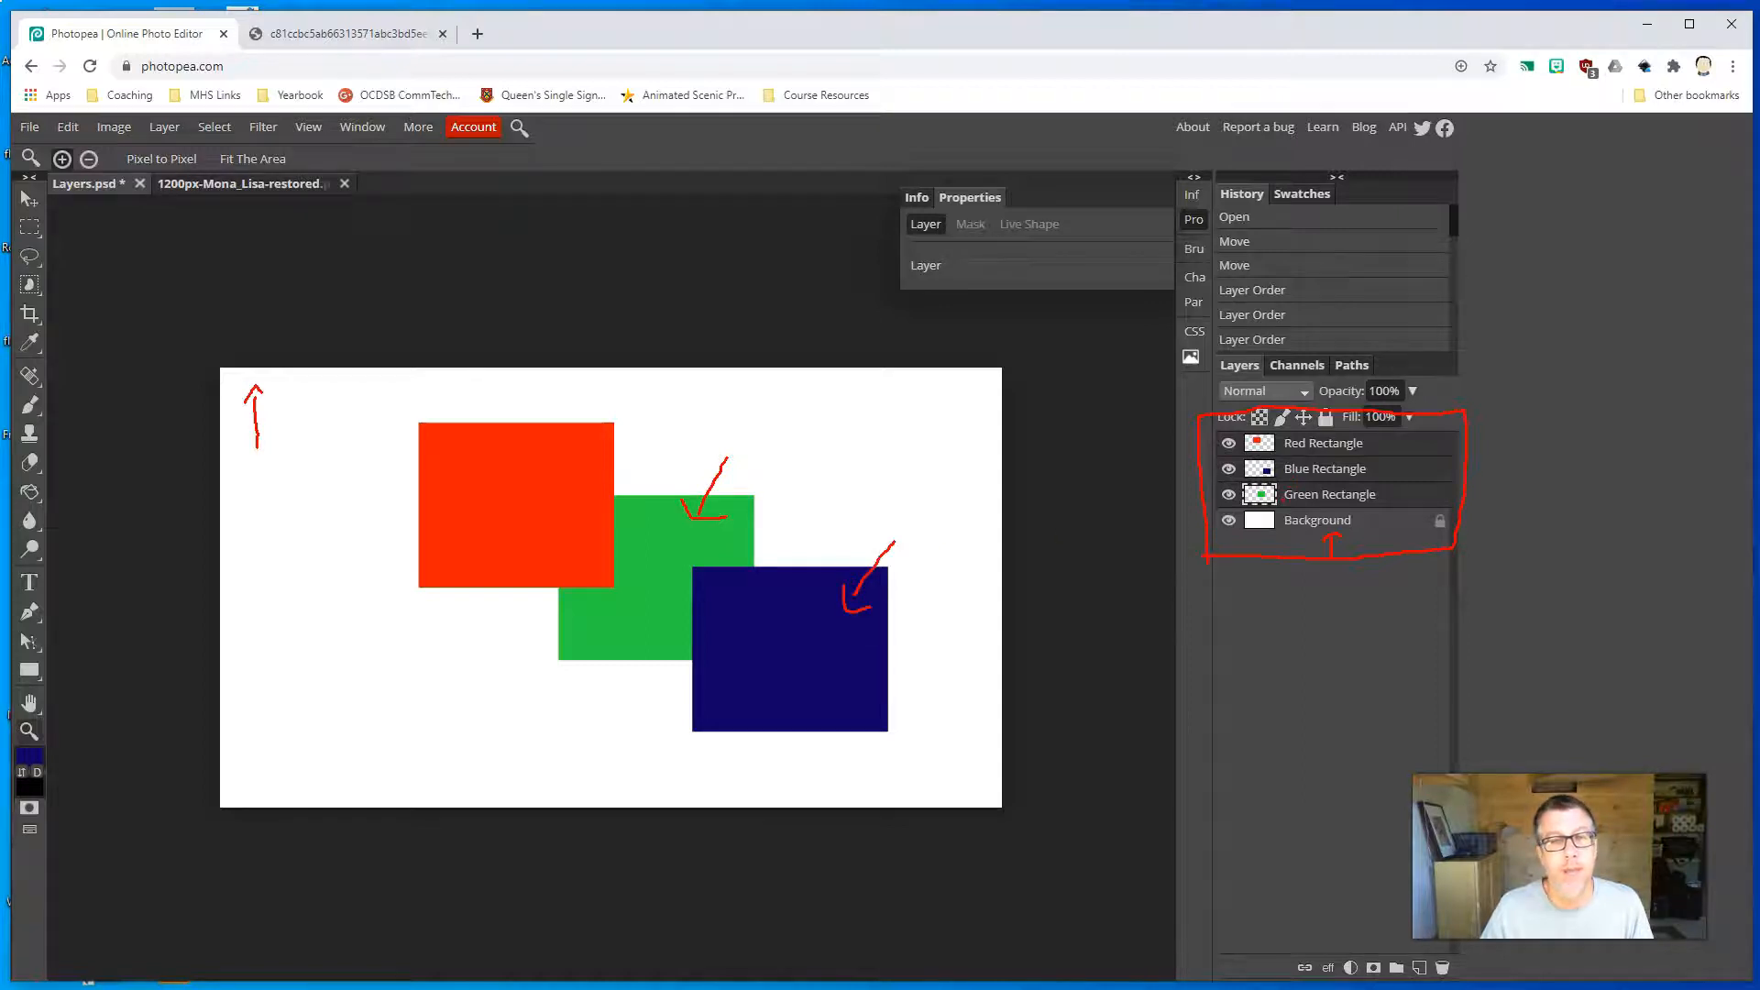
pyautogui.moveTo(544, 314)
pyautogui.mouseDown()
pyautogui.moveTo(540, 408)
pyautogui.moveTo(525, 413)
pyautogui.moveTo(562, 401)
pyautogui.mouseUp()
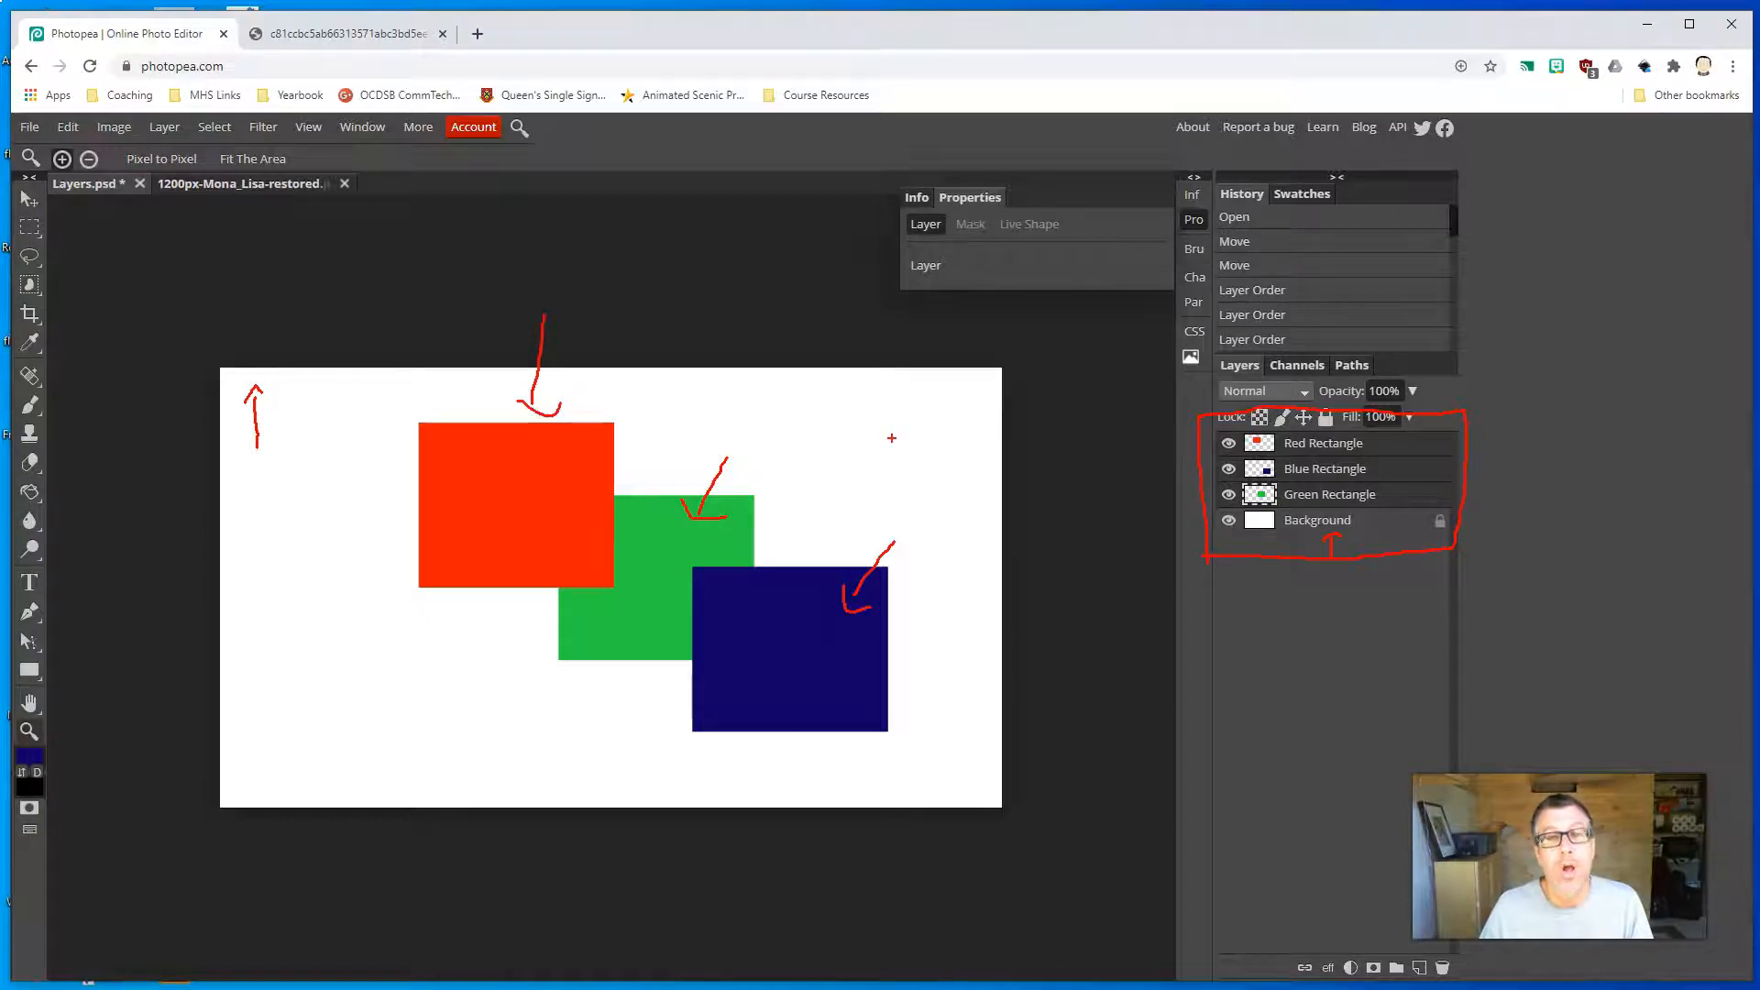
pyautogui.press('Escape')
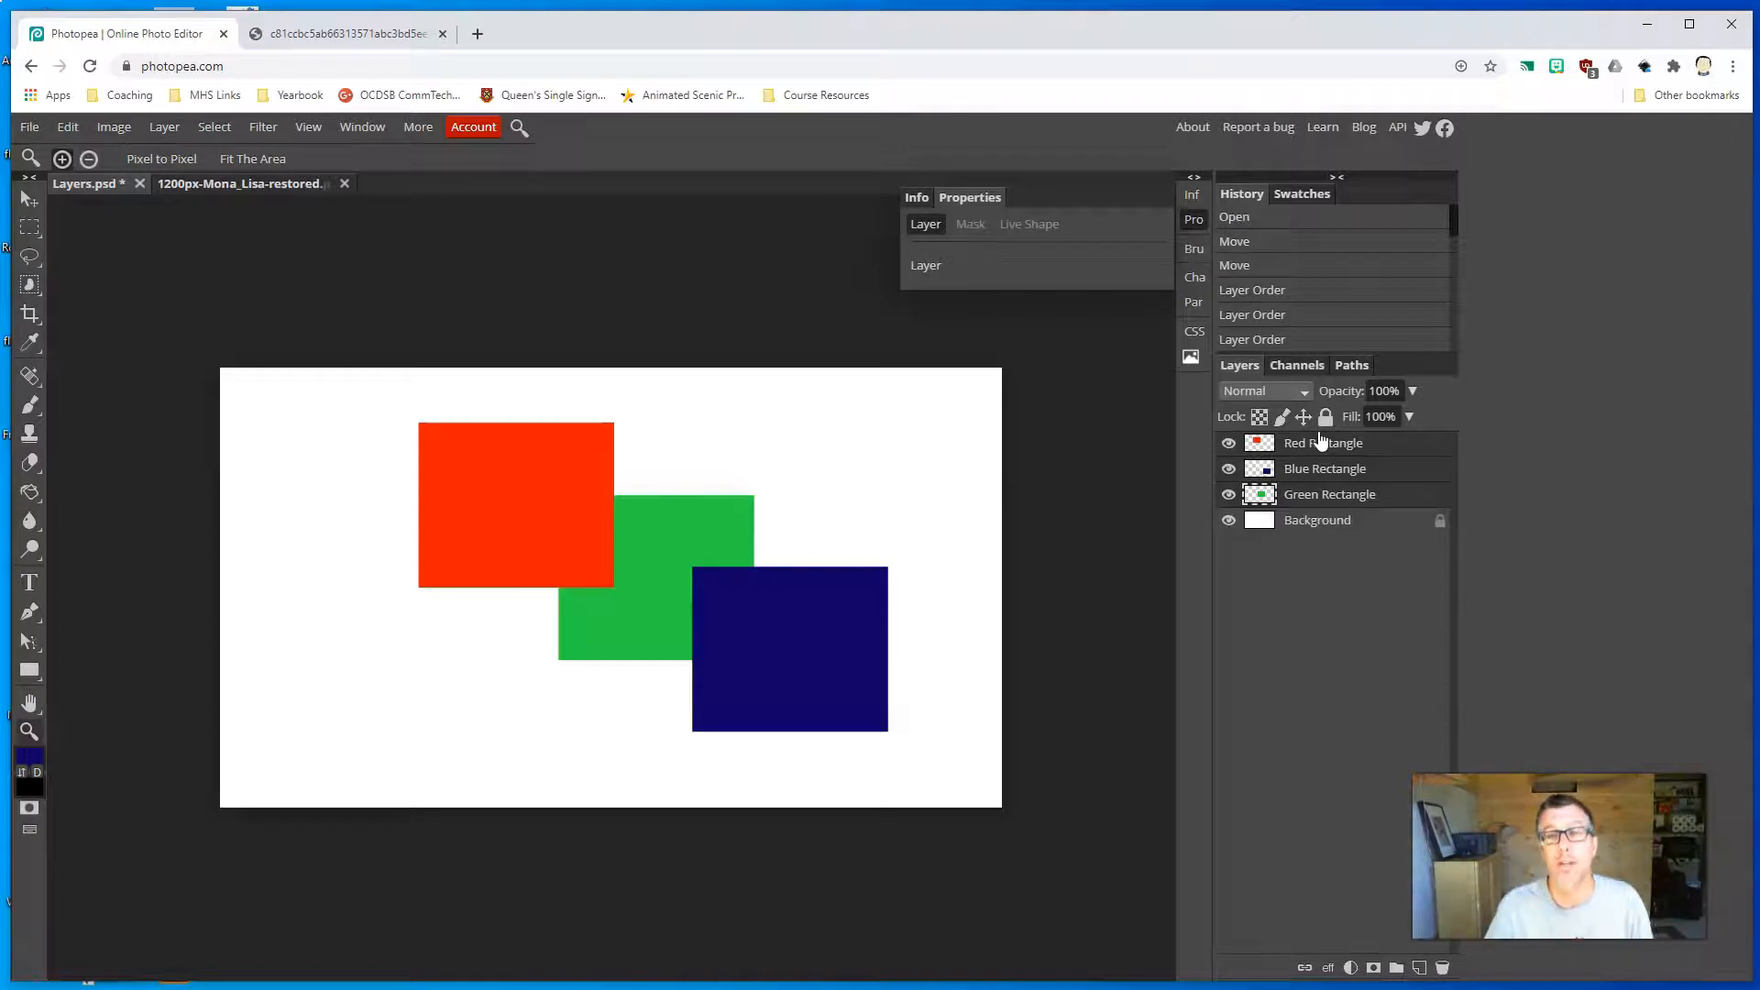
# Select the Red, Blue and Green Rectangle layers in turn to match each one to its shape on the canvas.
pyautogui.click(1320, 444)
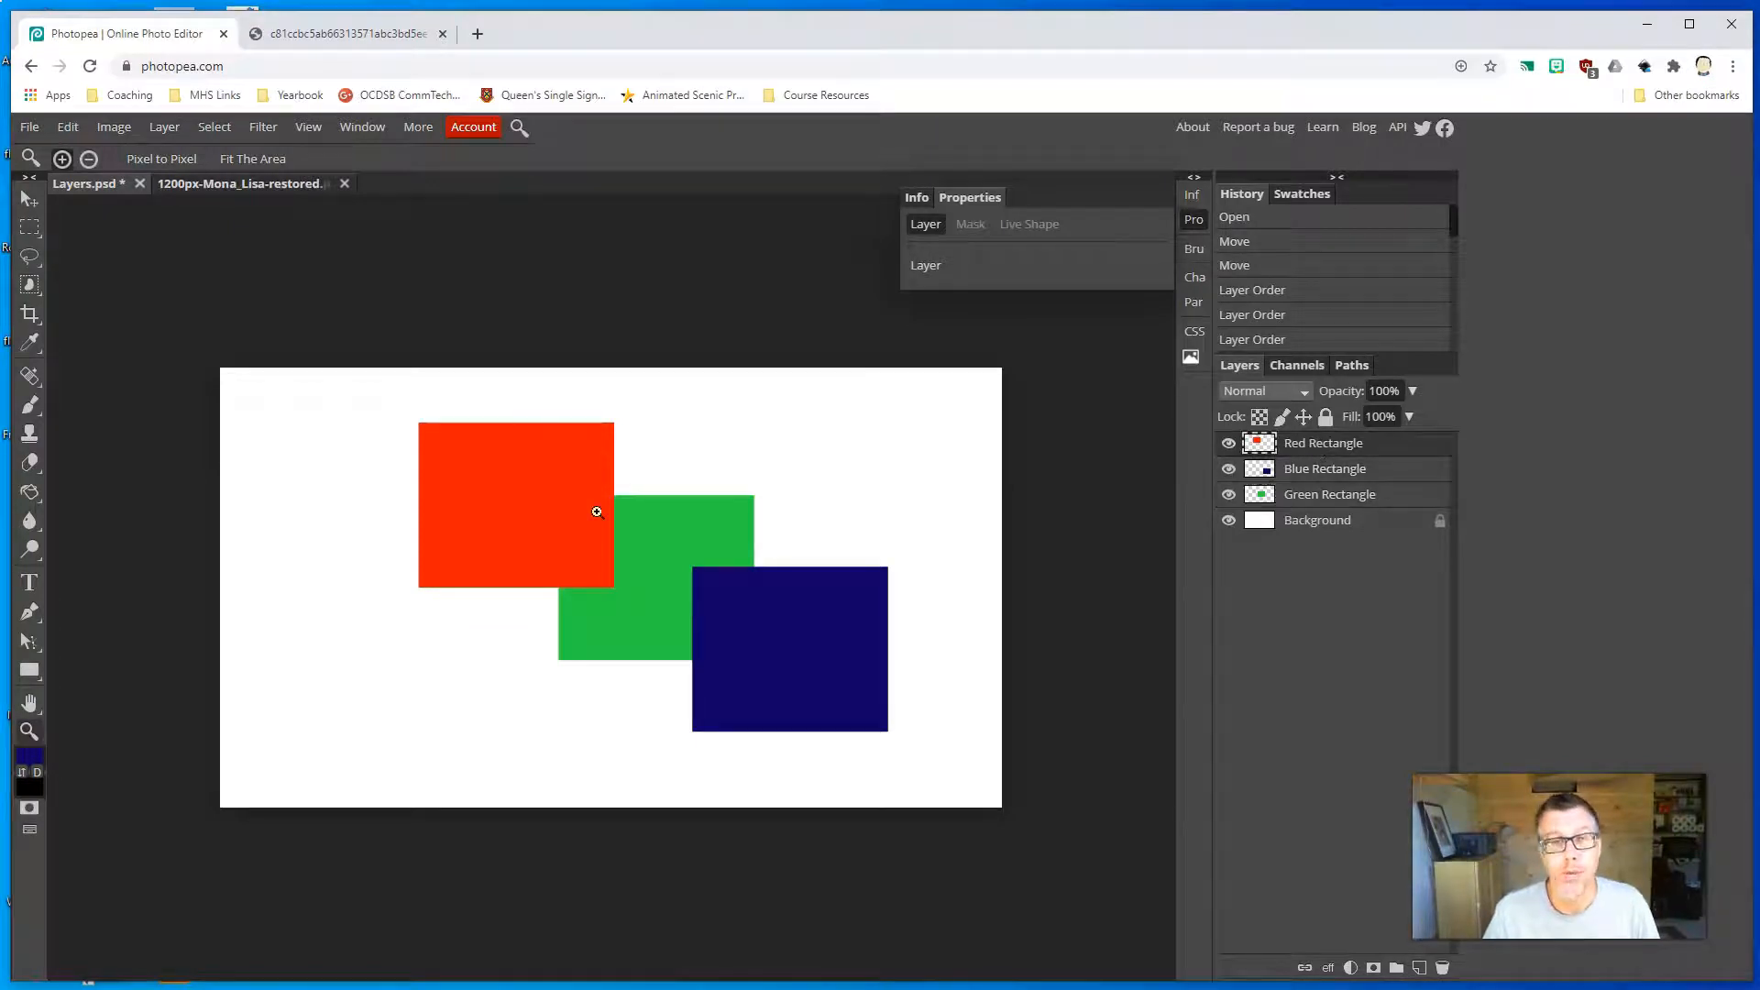
pyautogui.click(1292, 479)
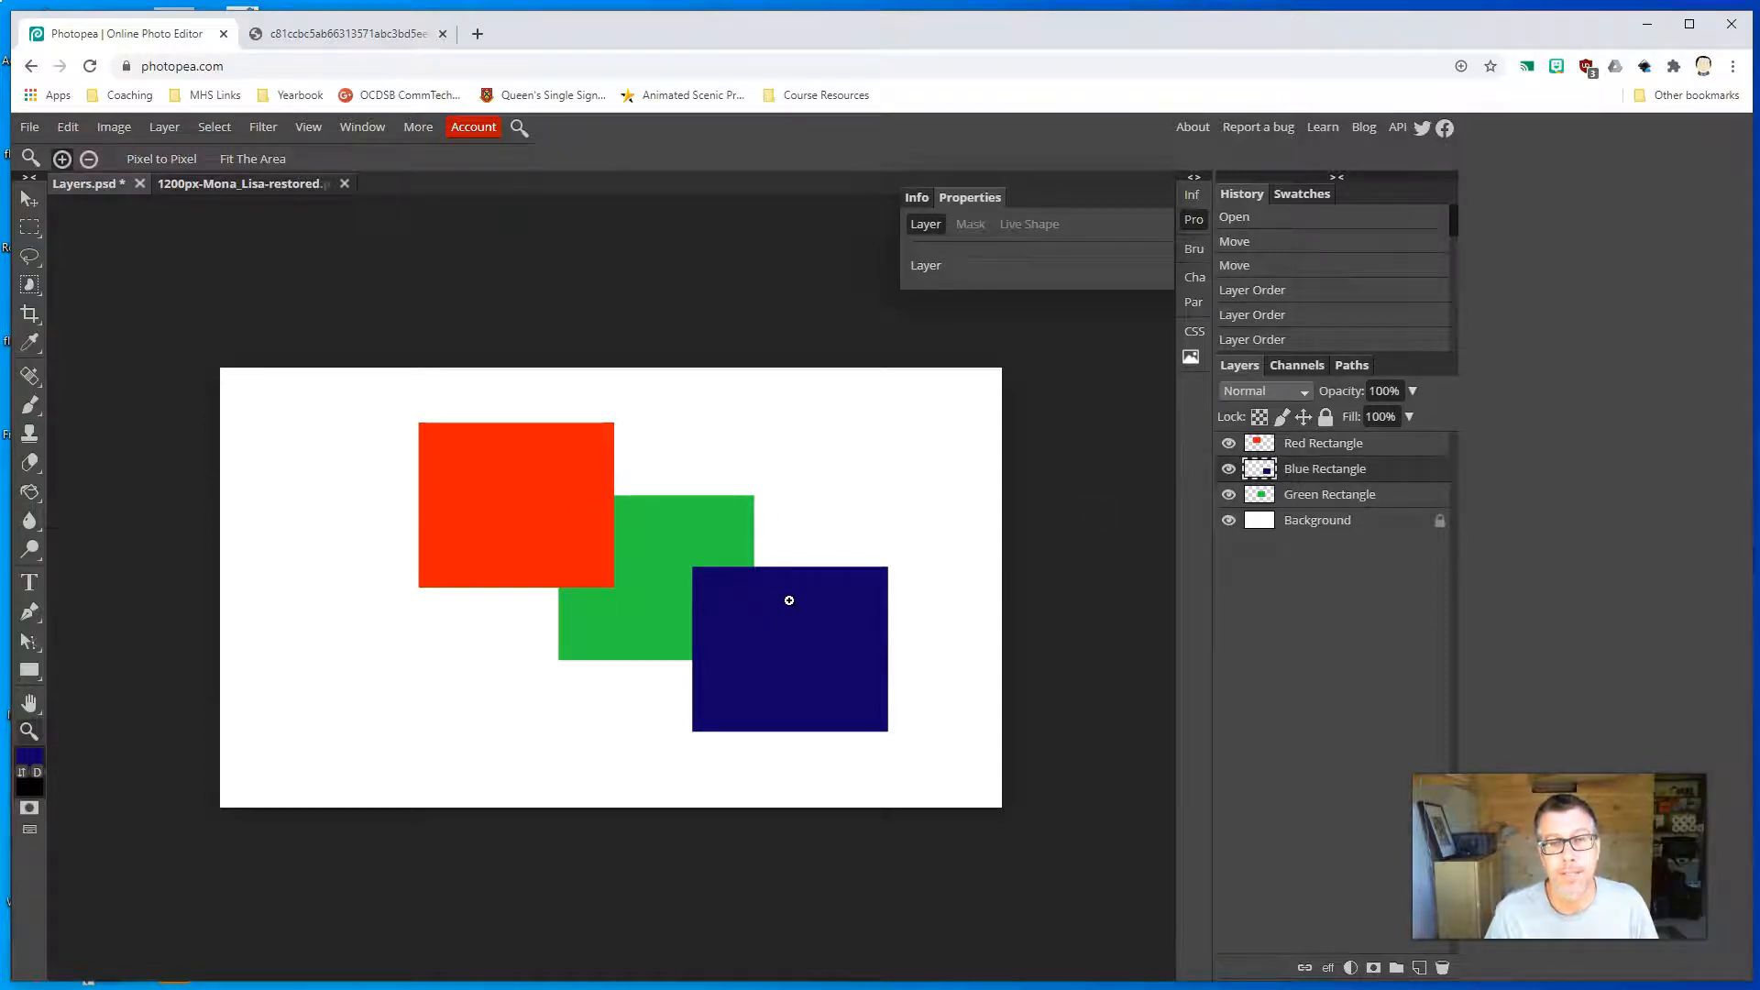
pyautogui.click(1311, 502)
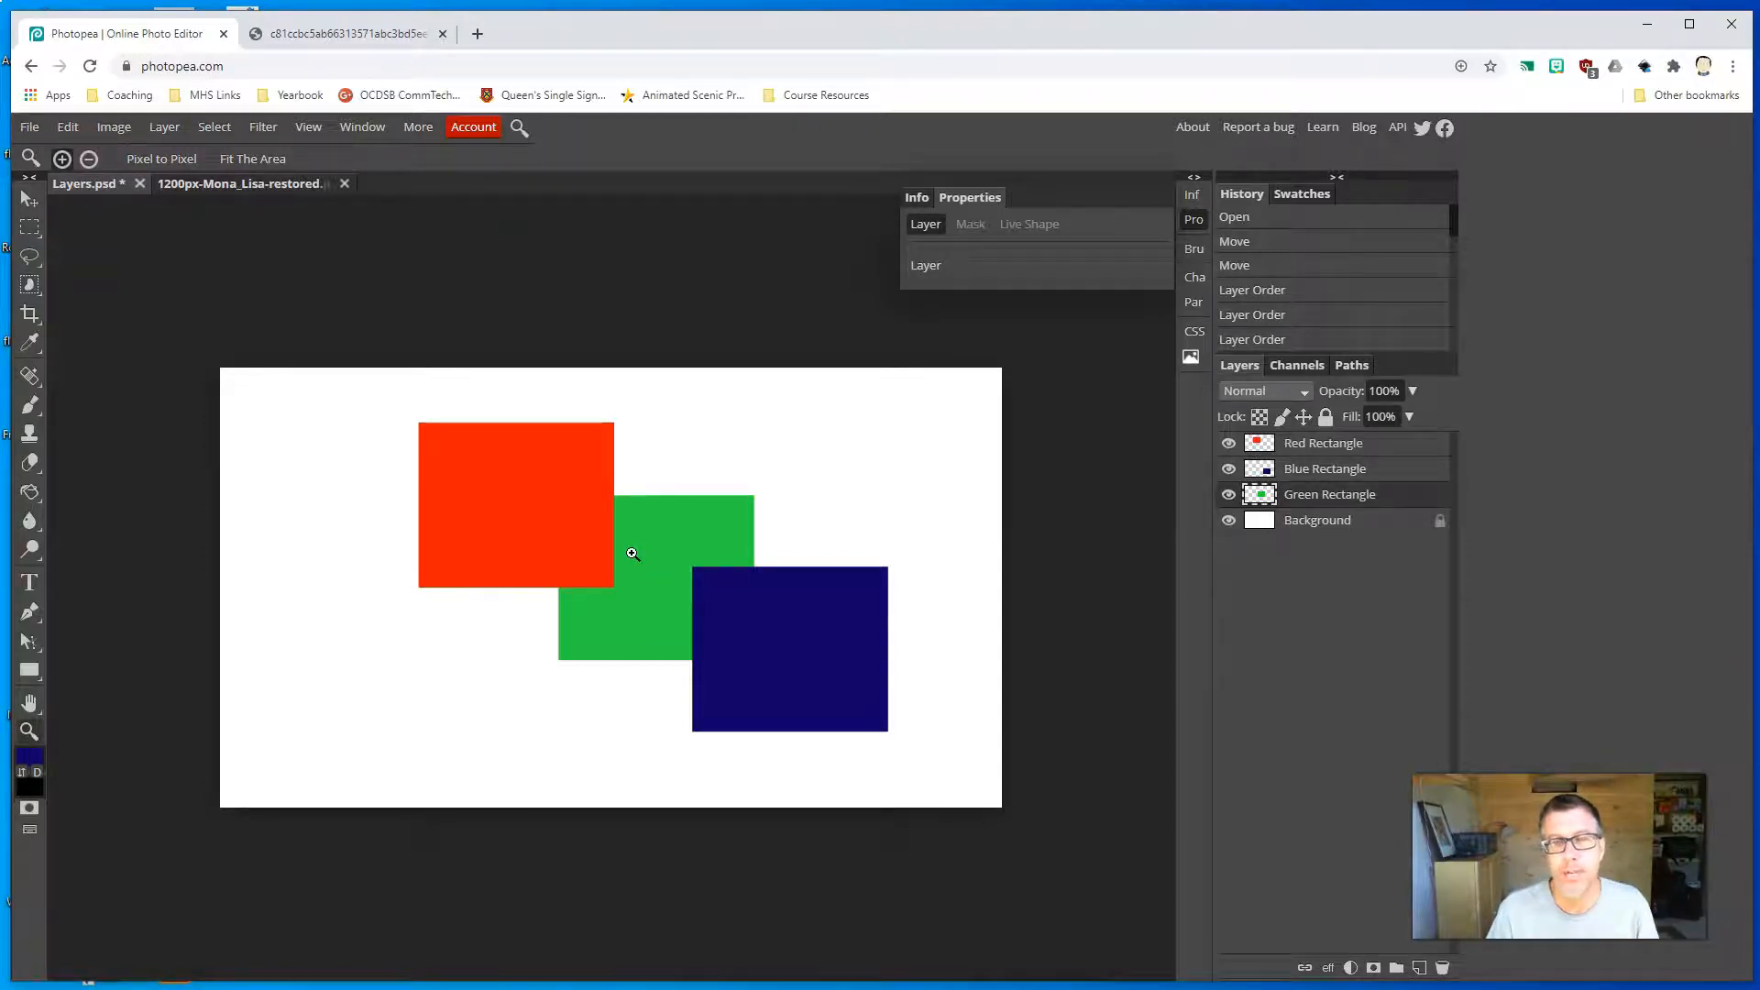
# Move the blue rectangle left and slightly up so it overlaps the green and red rectangles.
pyautogui.click(1306, 471)
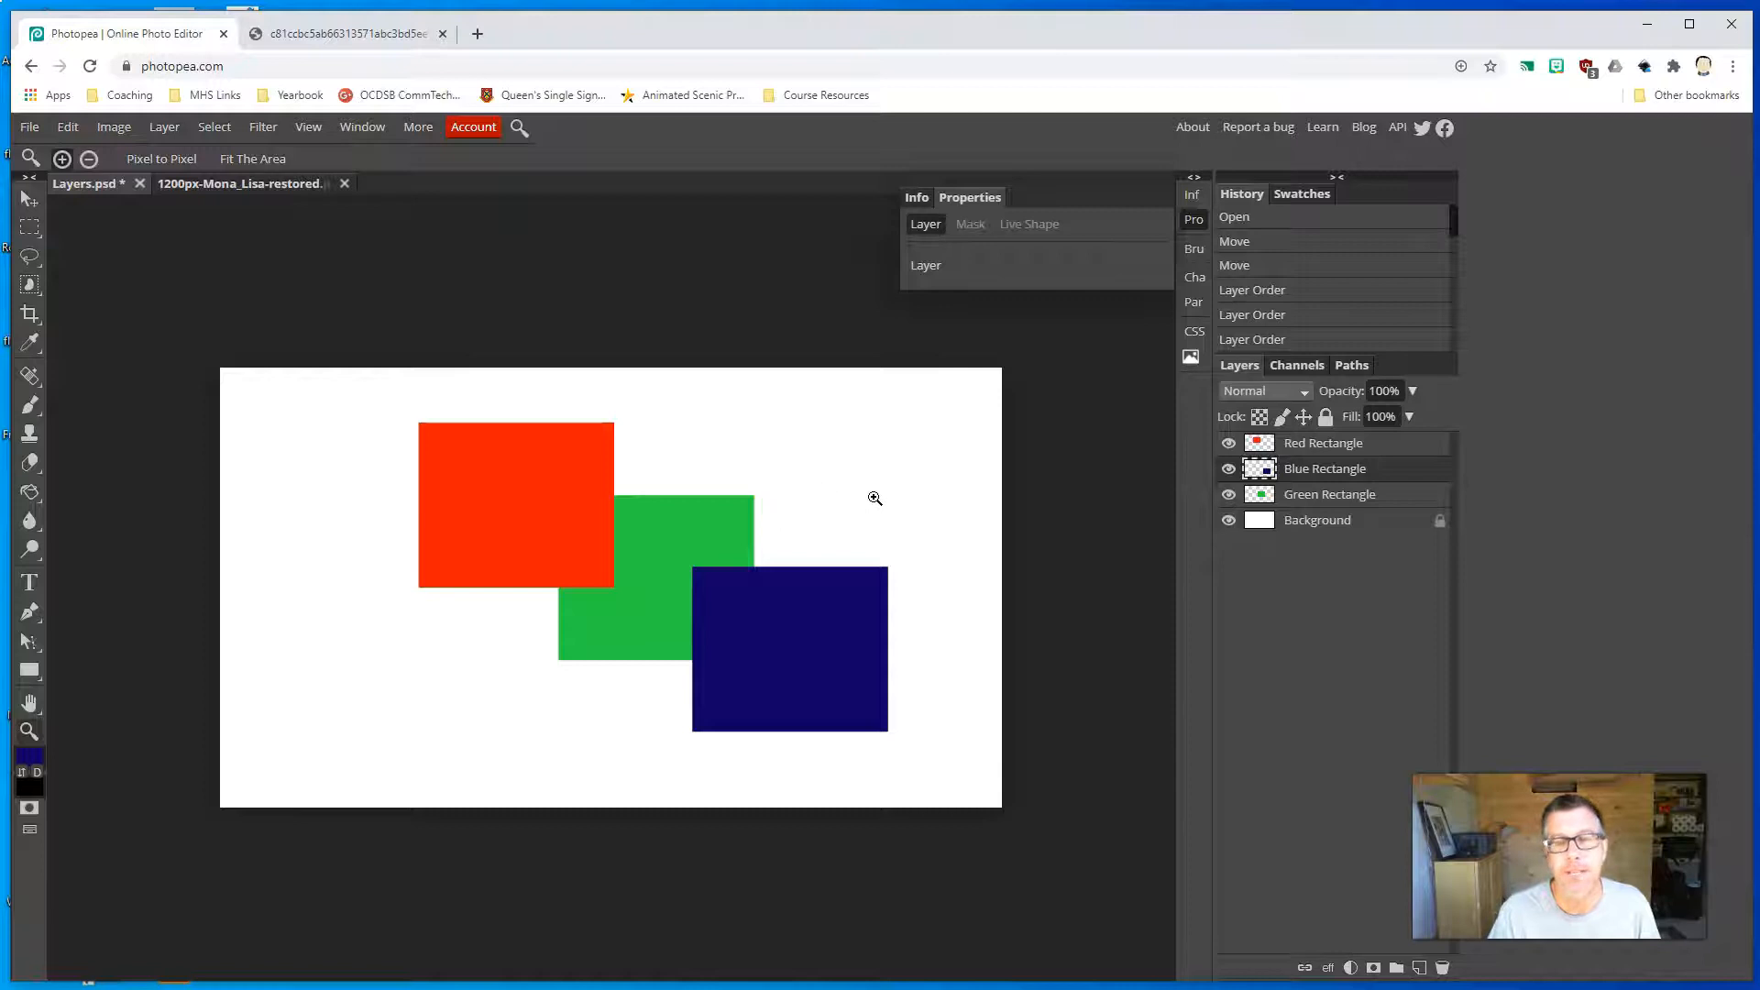
pyautogui.click(29, 200)
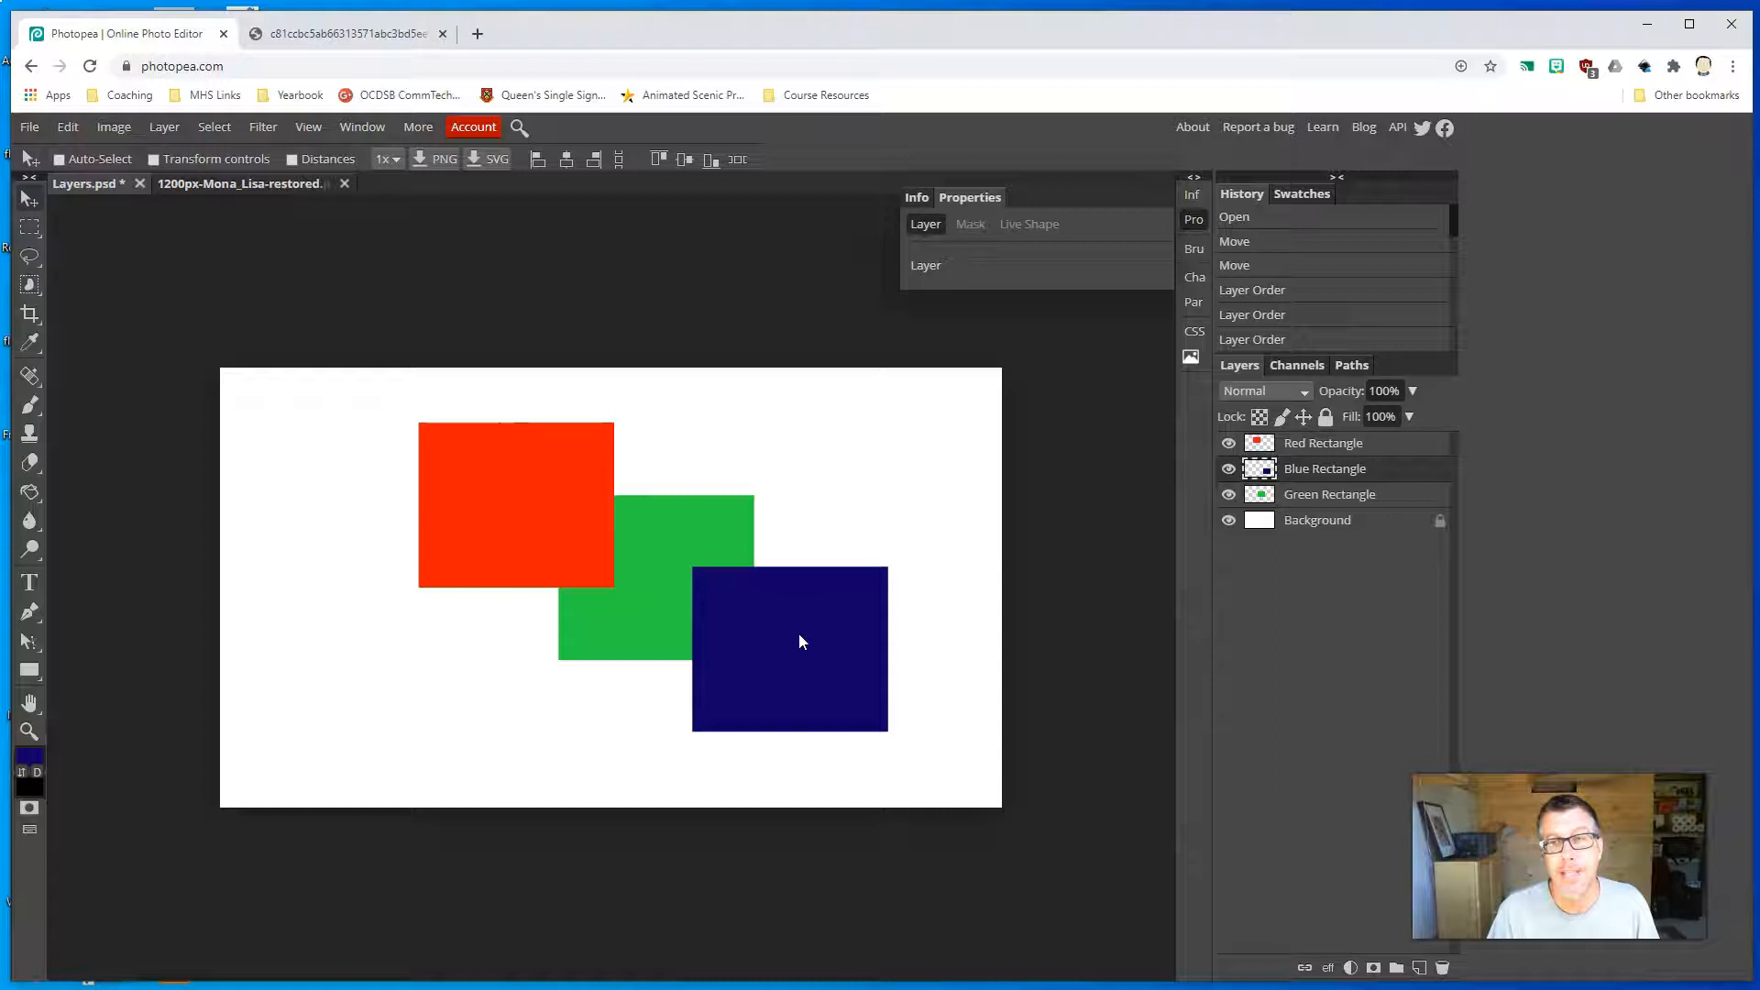
pyautogui.moveTo(799, 634); pyautogui.dragTo(687, 606)
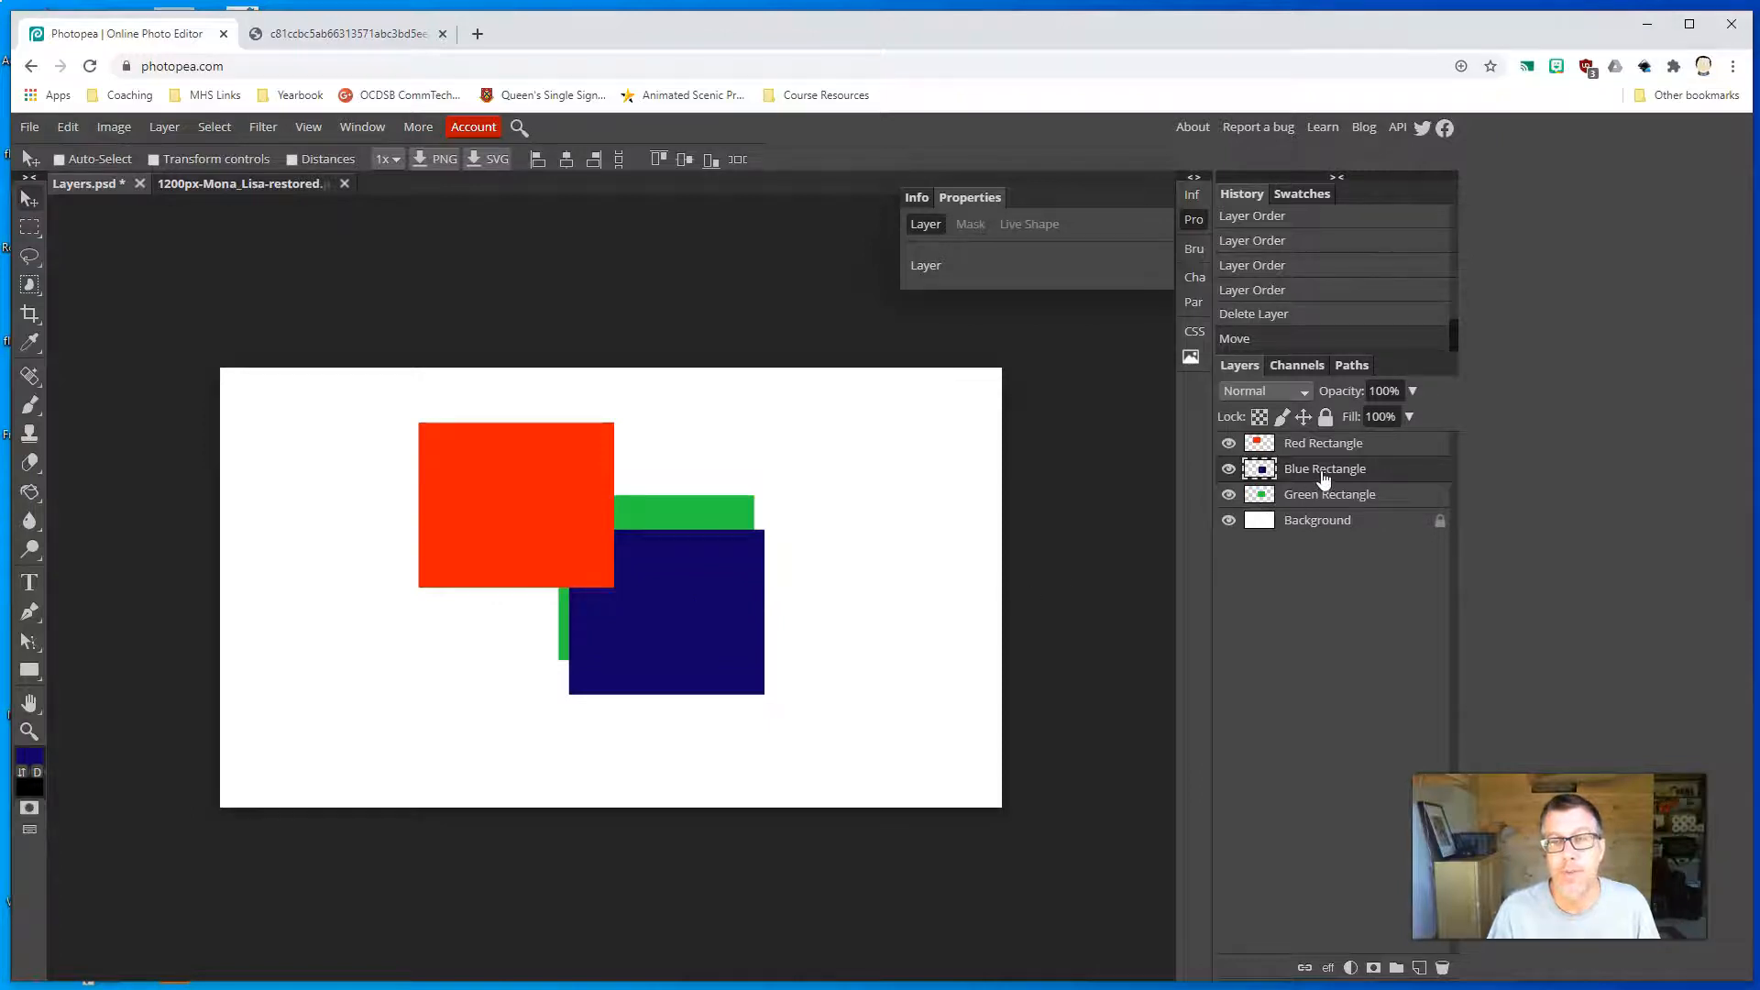
# Reorder the layers so Green Rectangle is on top, followed by Blue Rectangle and Red Rectangle.
pyautogui.moveTo(1323, 472); pyautogui.dragTo(1322, 437)
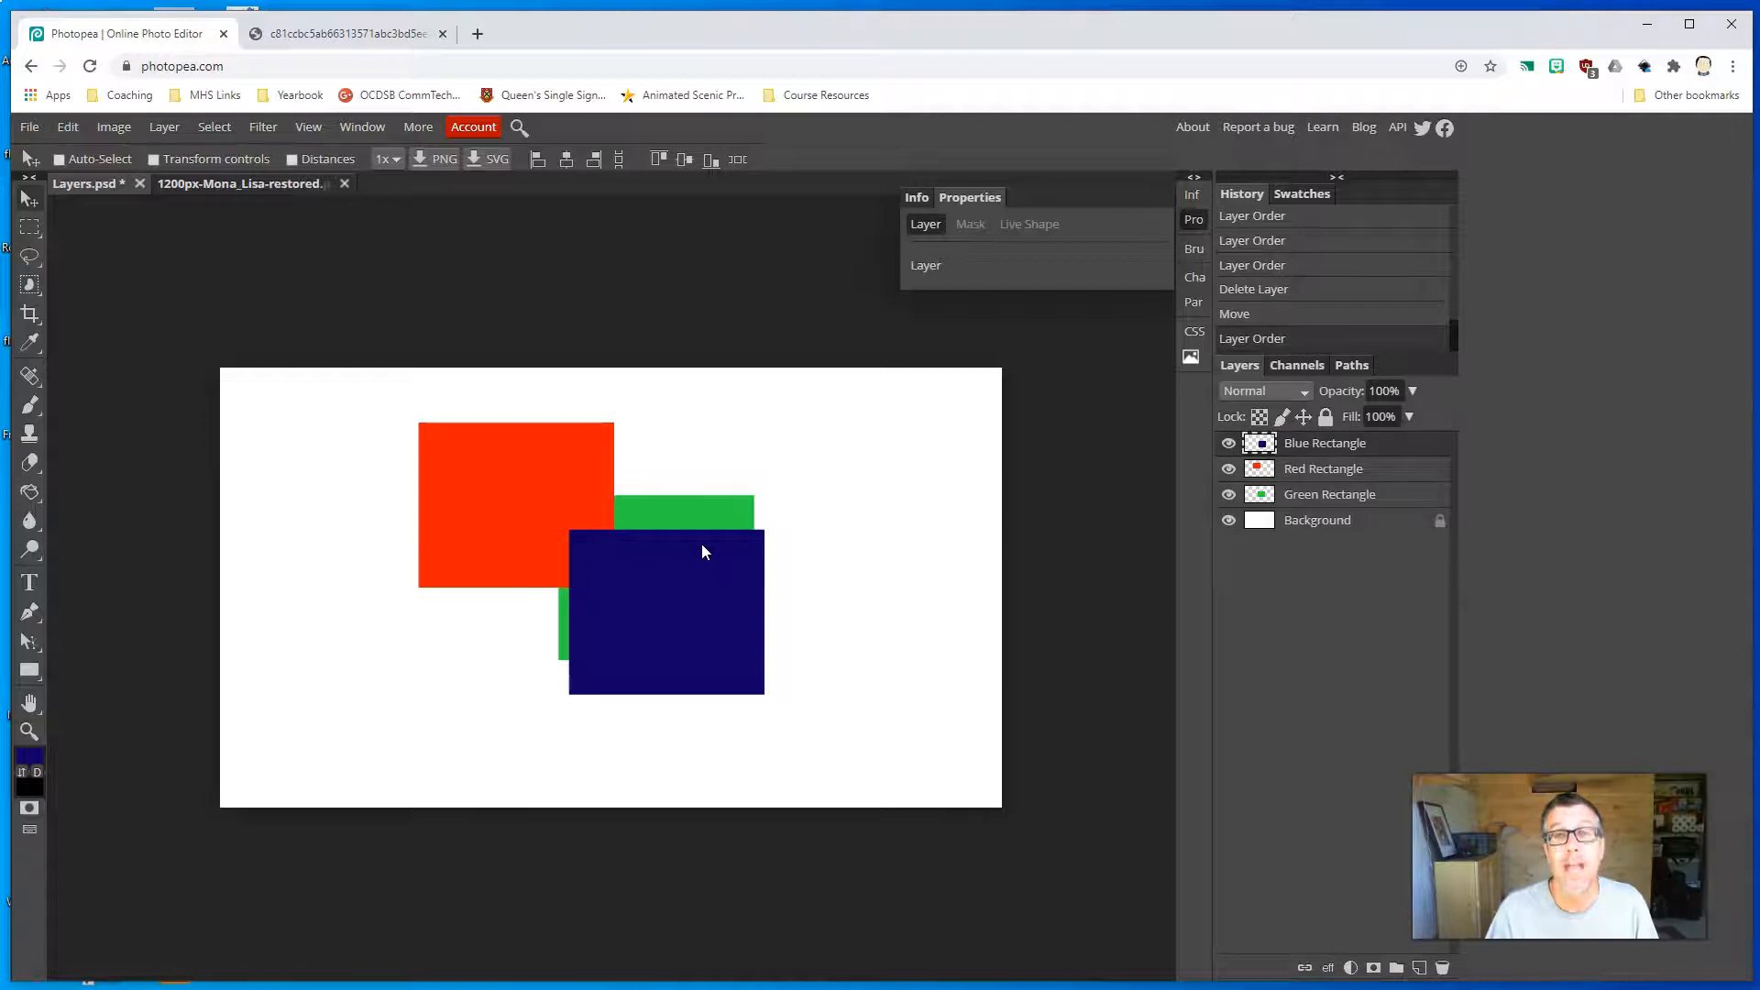
pyautogui.moveTo(1322, 476)
pyautogui.mouseDown()
pyautogui.moveTo(1322, 505)
pyautogui.moveTo(1318, 445)
pyautogui.mouseUp()
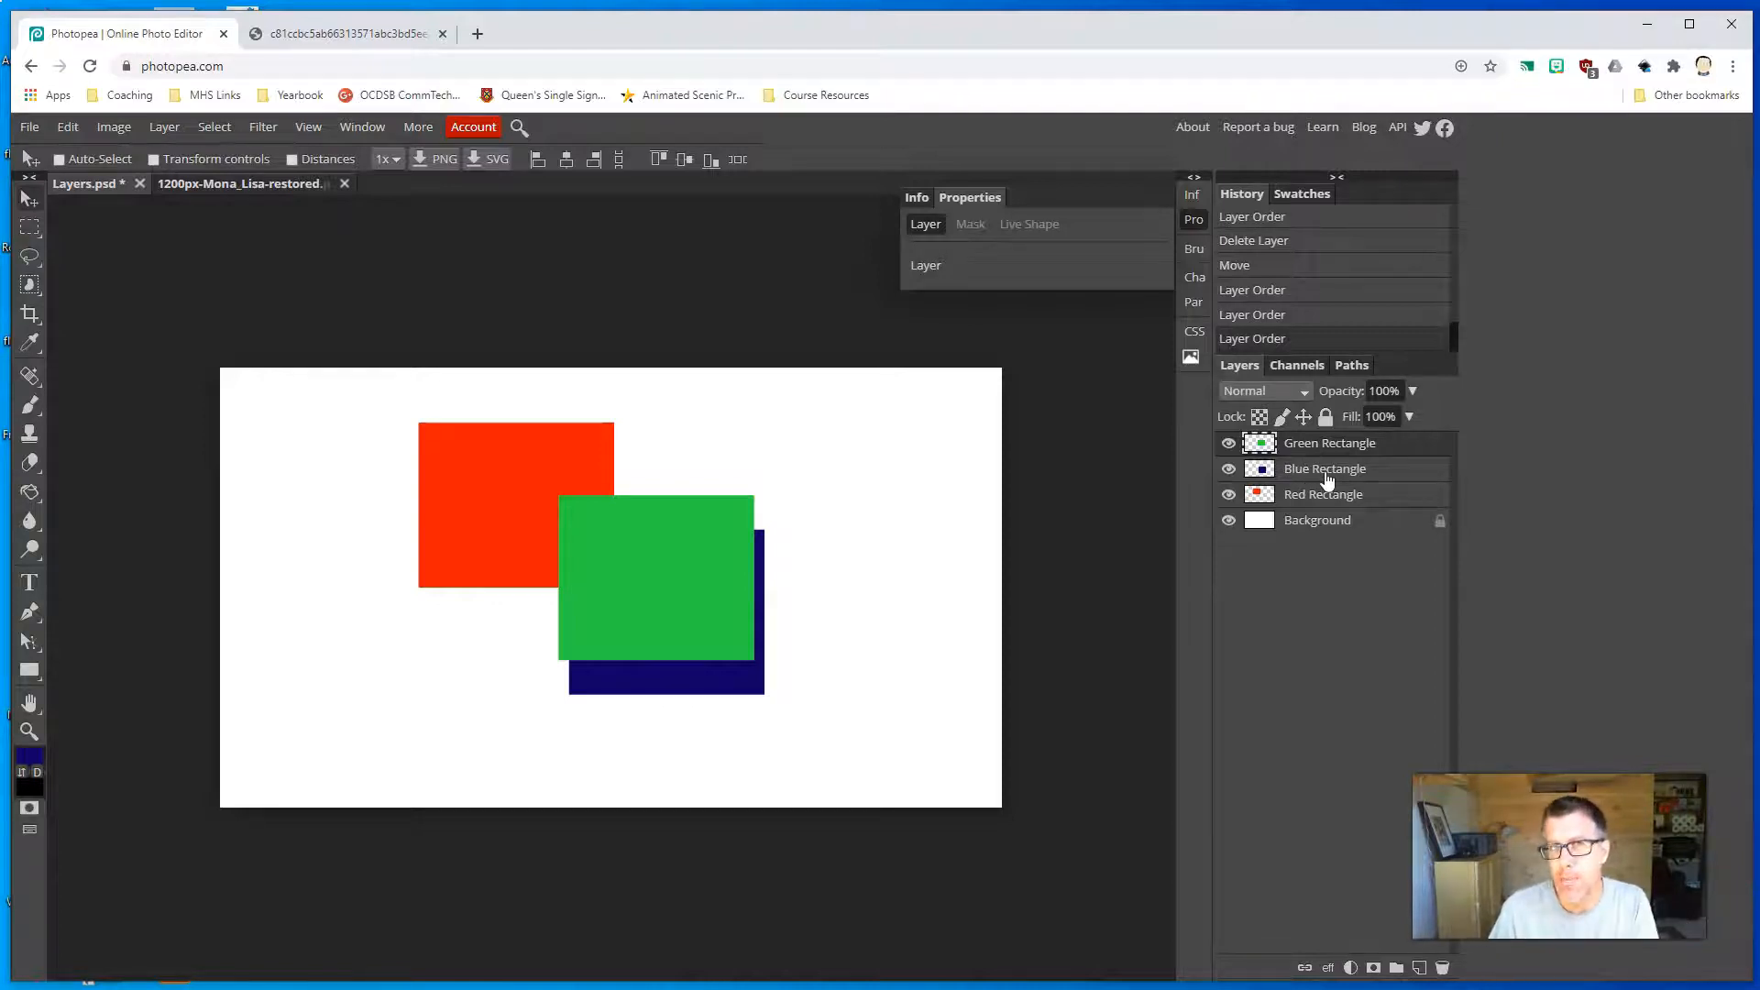
# Select the Red Rectangle layer and move its shape slightly right and down behind the green rectangle.
pyautogui.click(1326, 478)
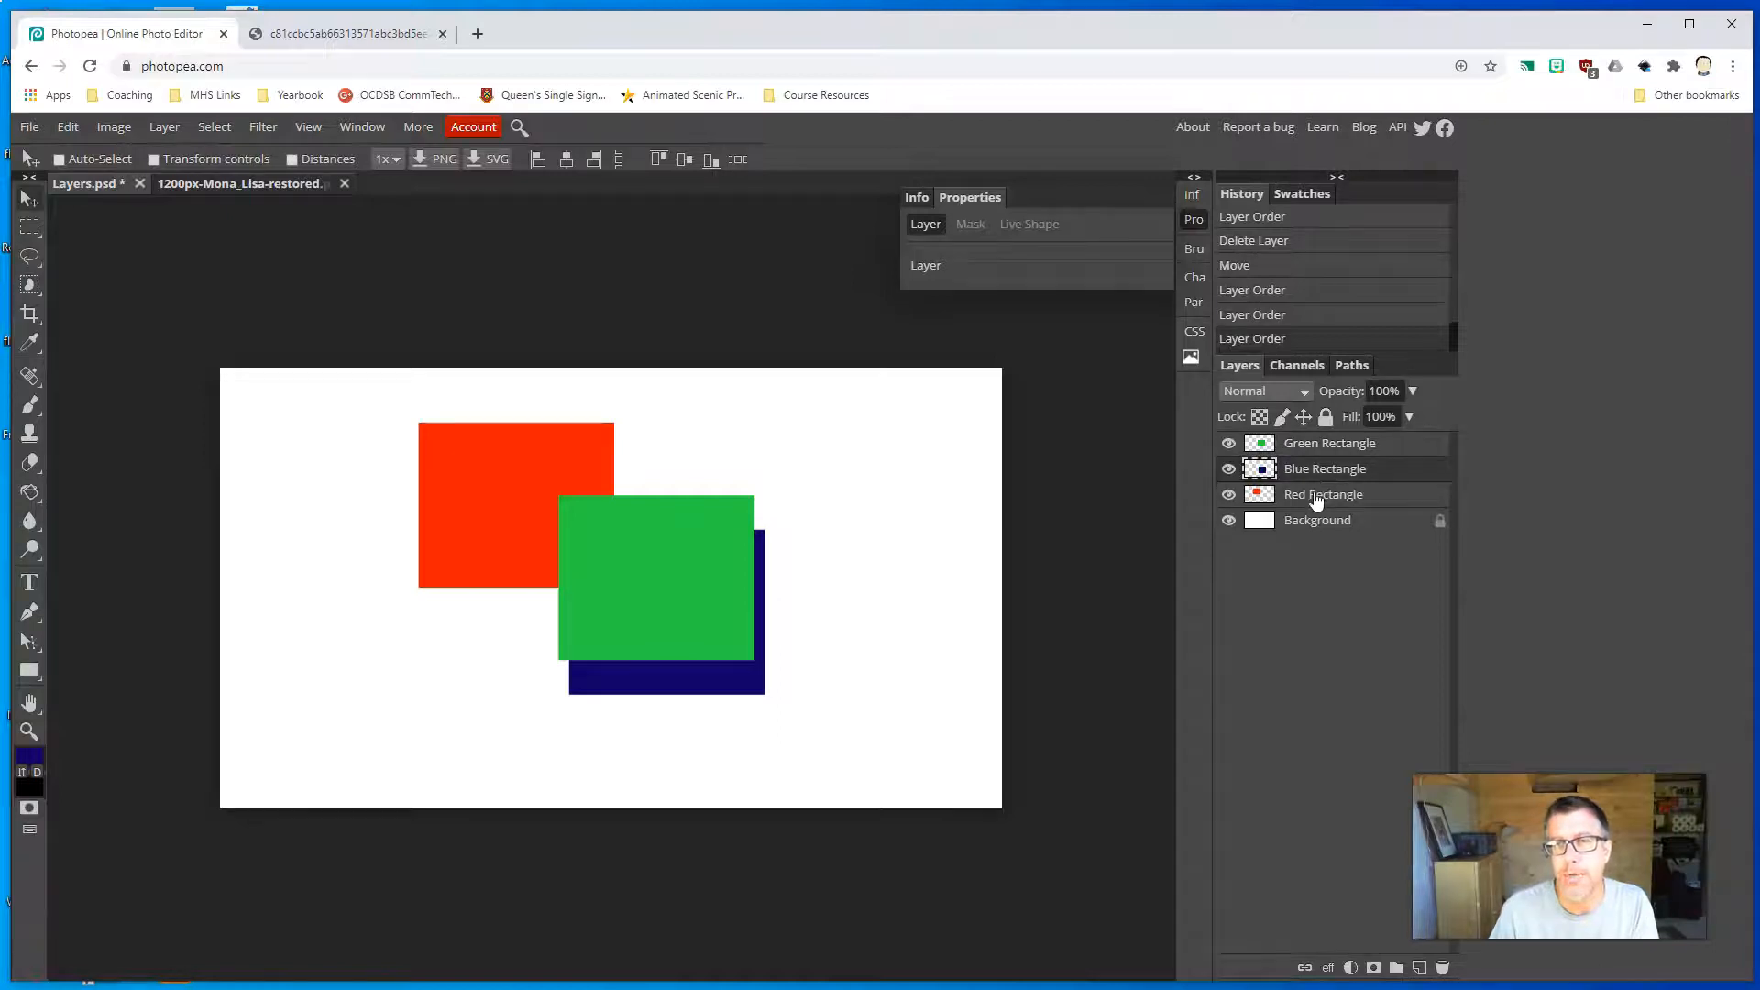
pyautogui.click(1319, 498)
pyautogui.click(1316, 453)
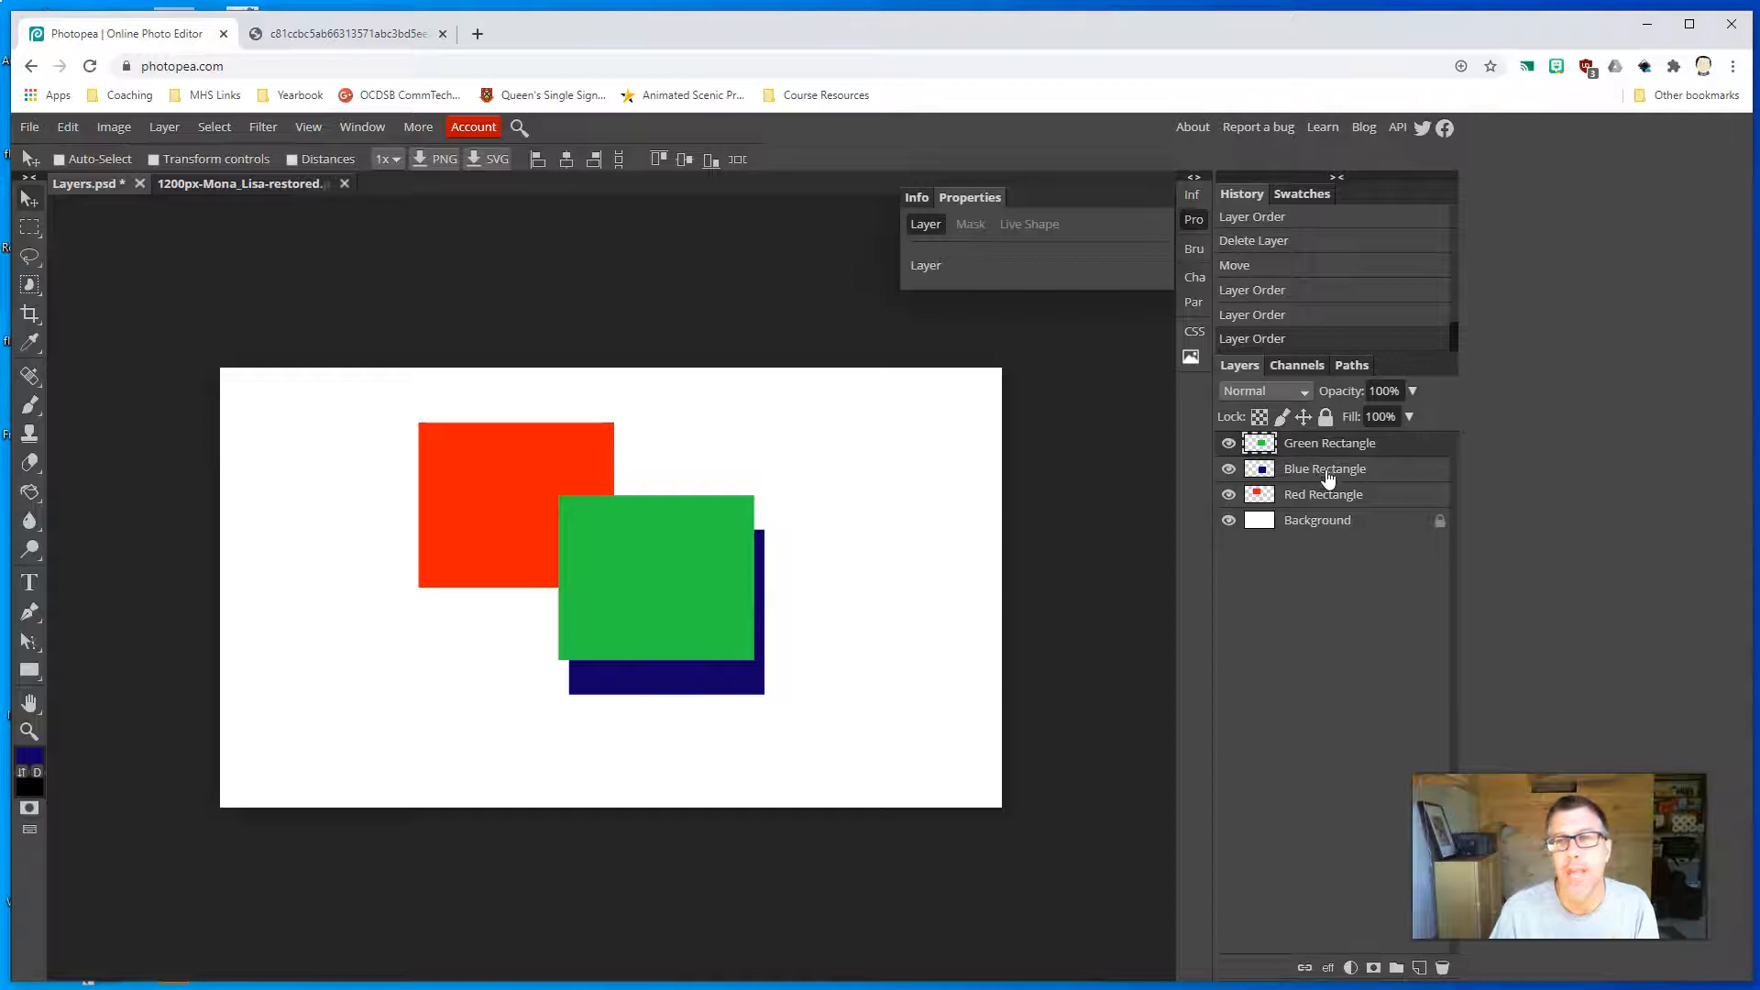
pyautogui.click(1324, 475)
pyautogui.click(1311, 501)
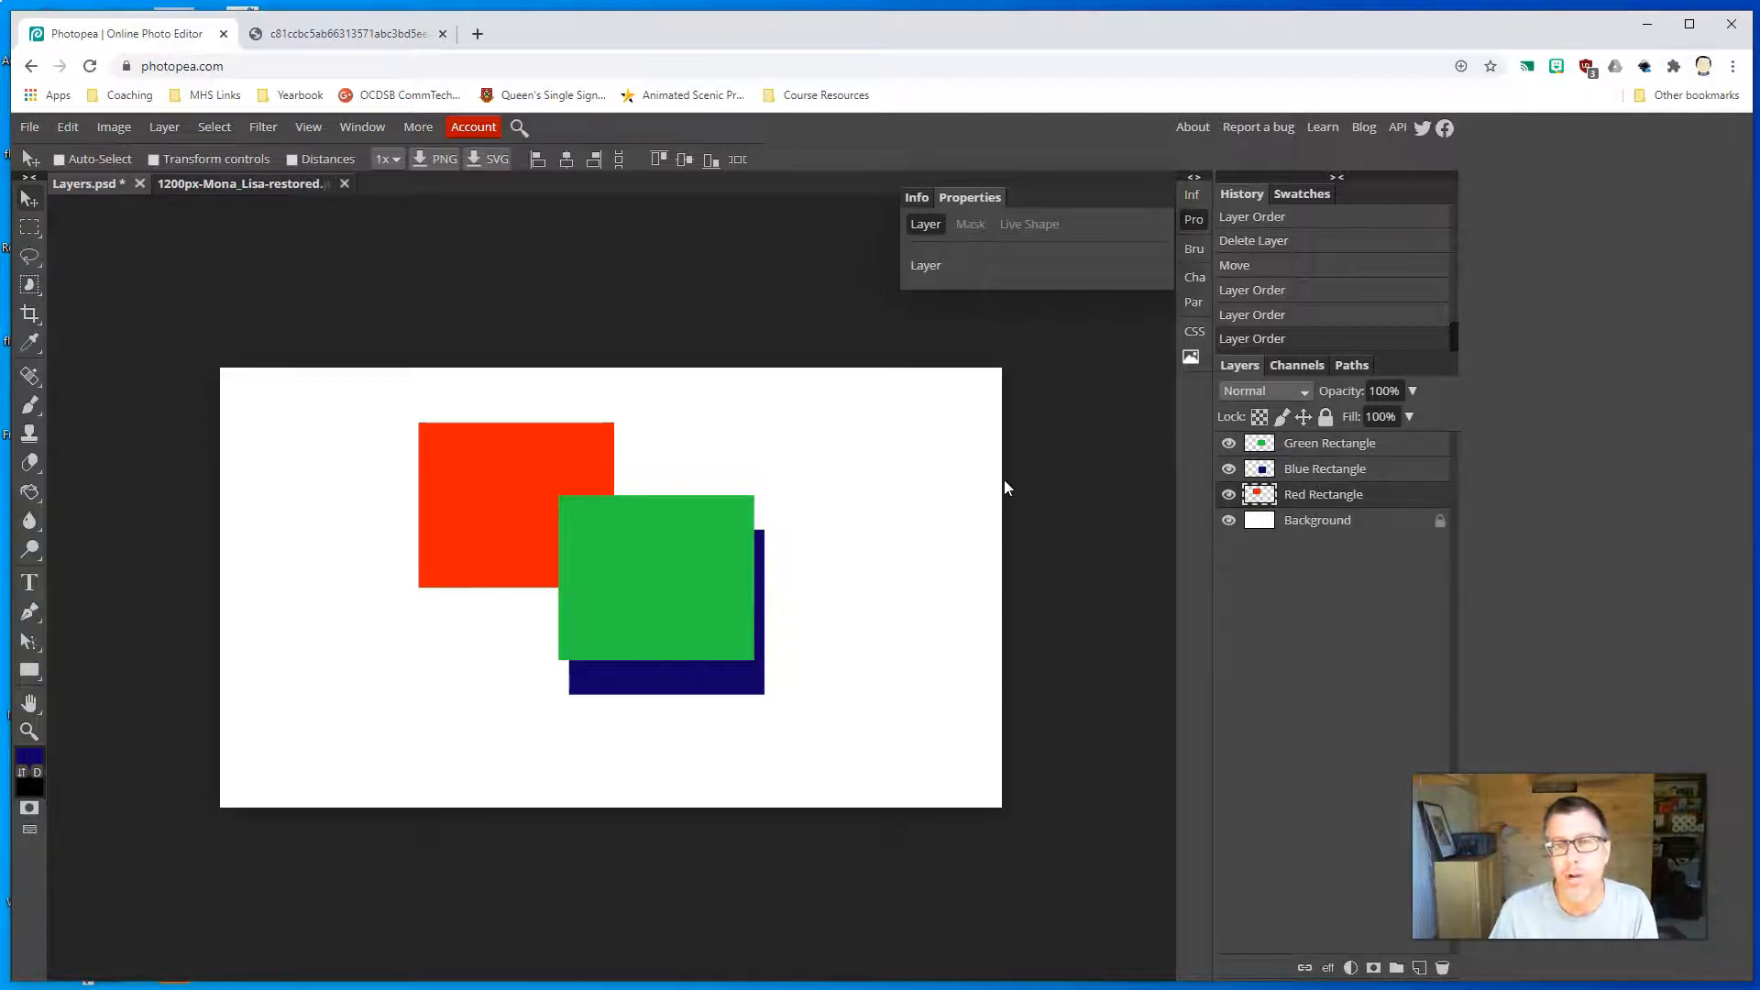
pyautogui.moveTo(658, 572); pyautogui.dragTo(695, 592)
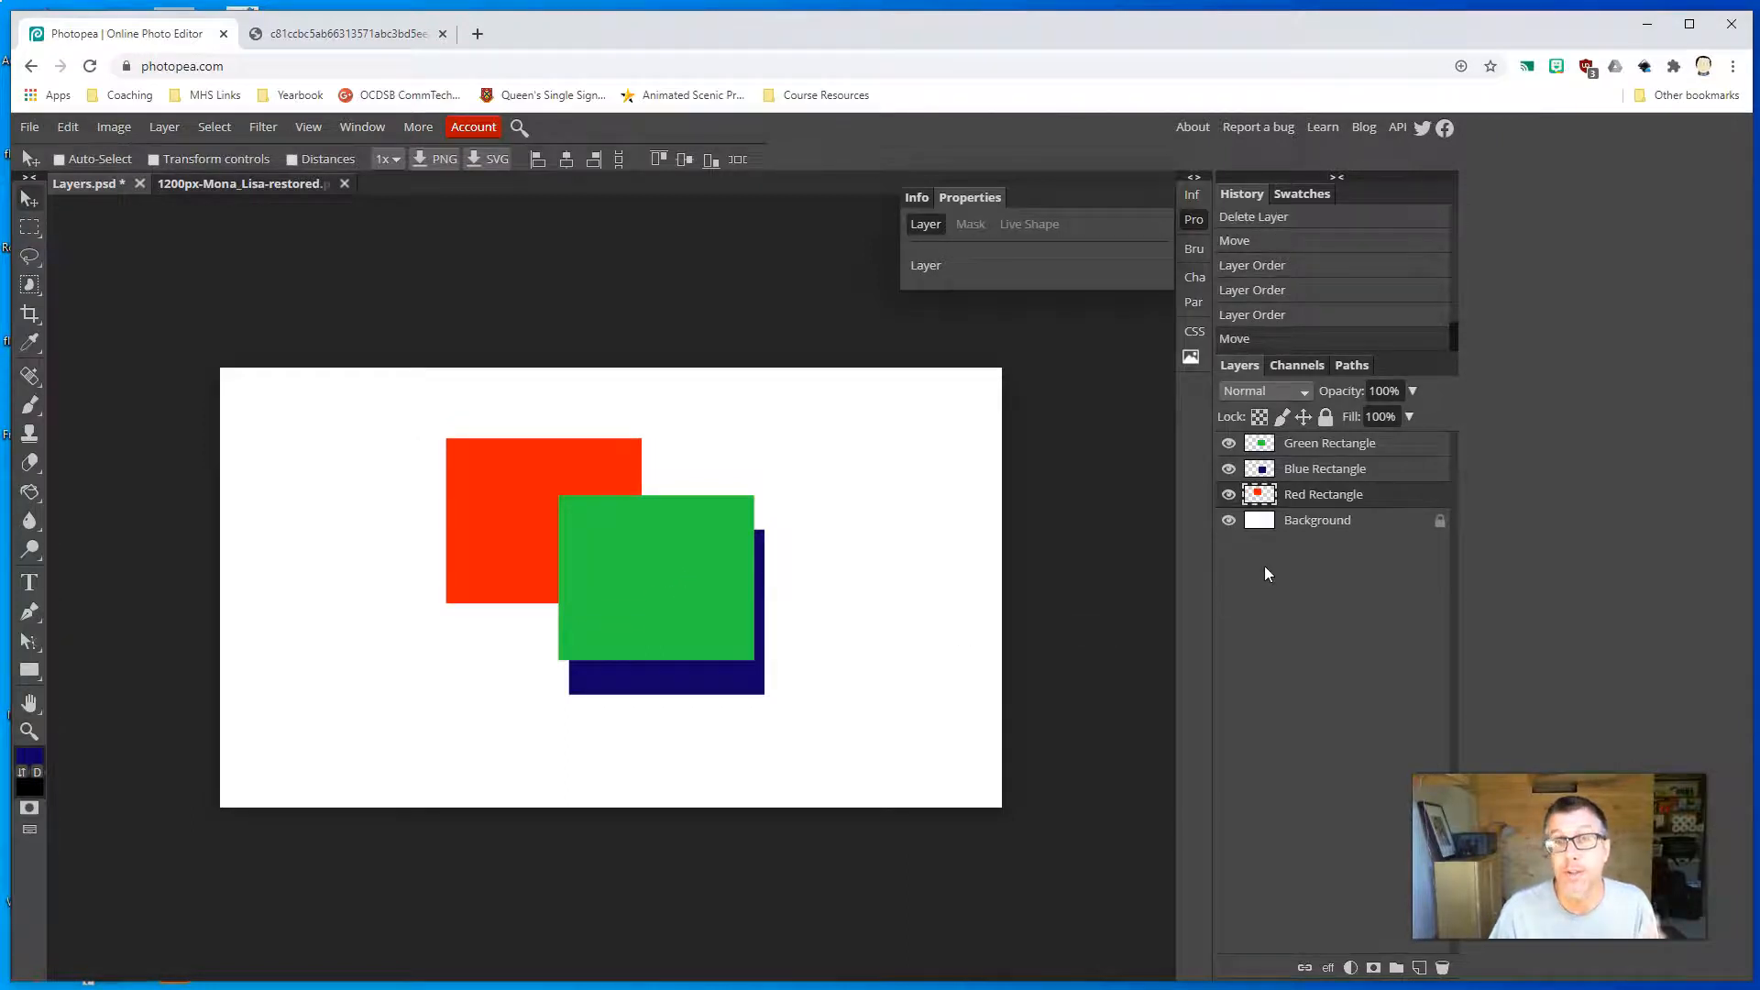
# Move the Background layer to the top of the layer stack, above Green Rectangle.
pyautogui.click(1321, 524)
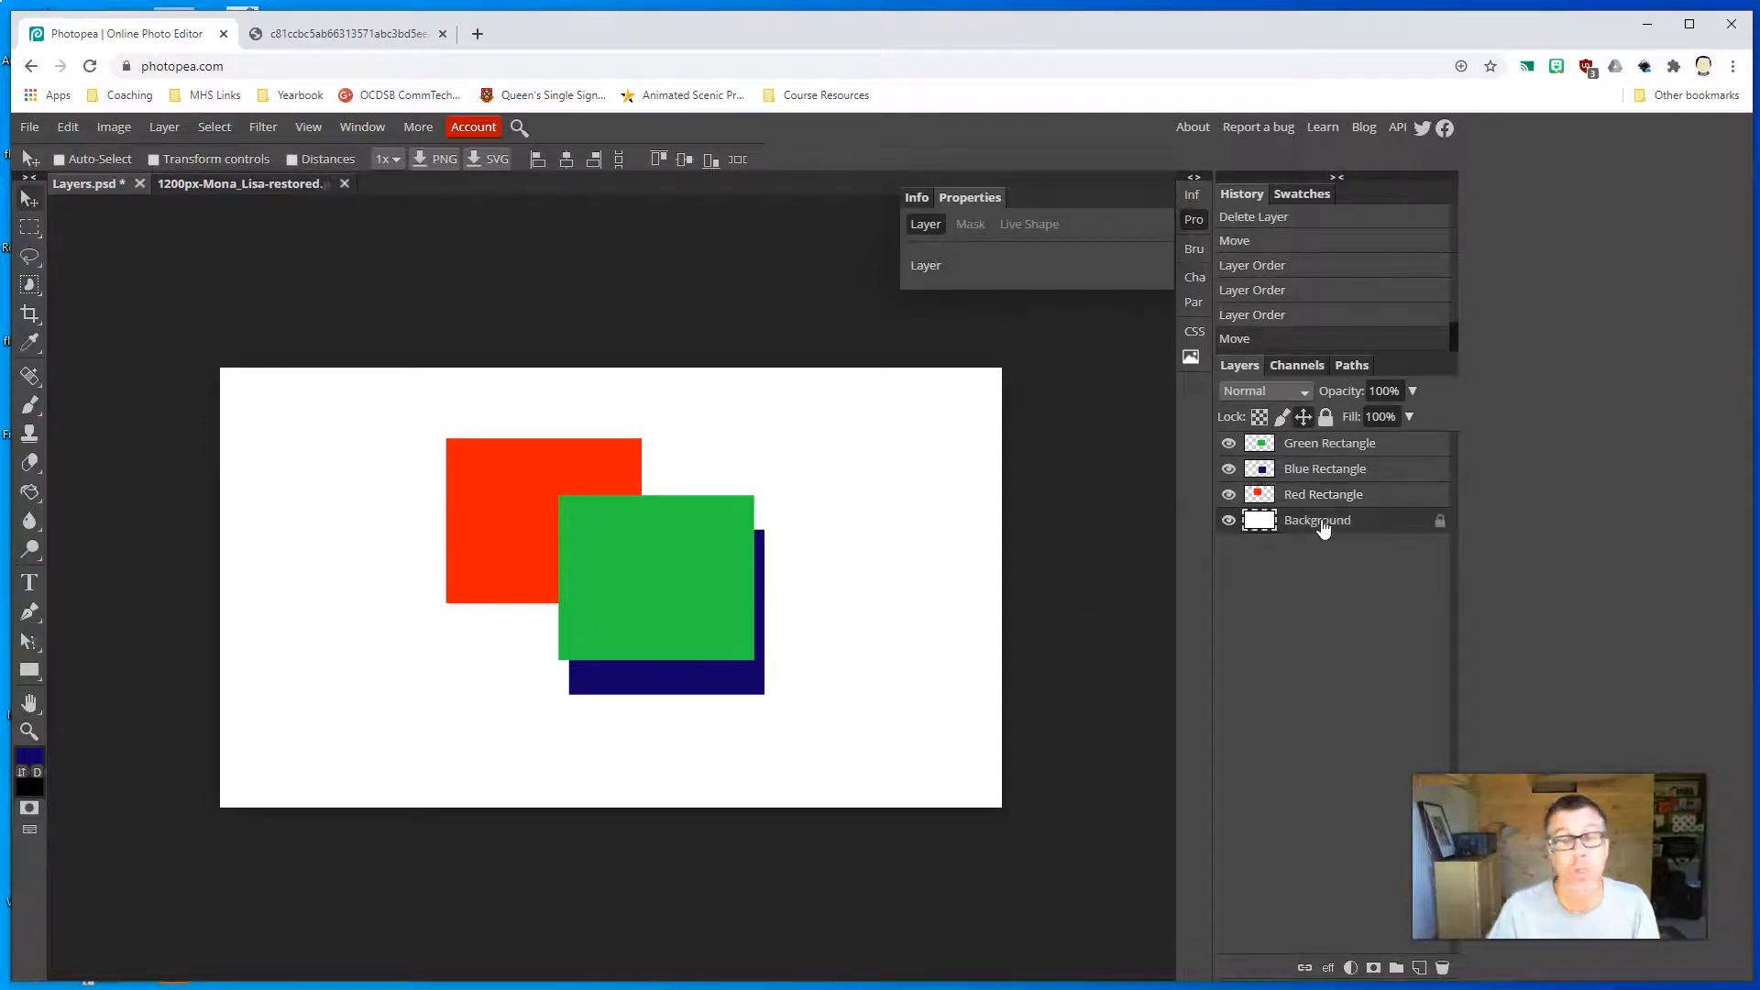
pyautogui.moveTo(1323, 527); pyautogui.dragTo(1321, 441)
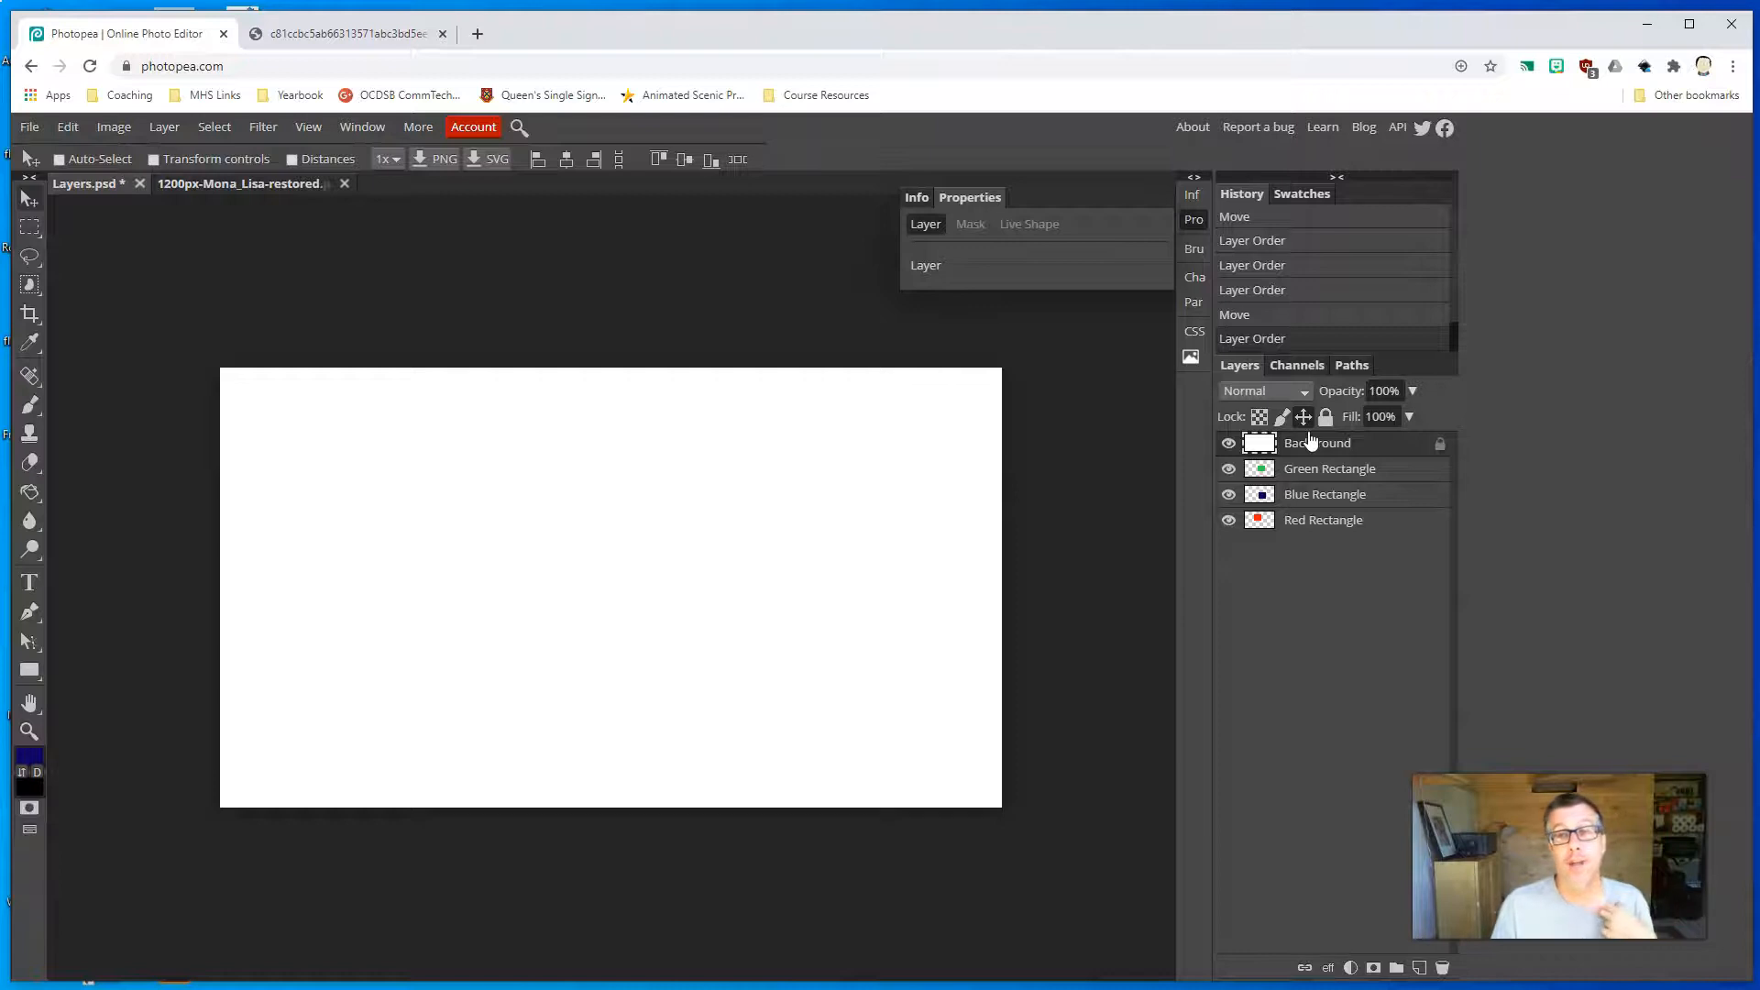
pyautogui.moveTo(1308, 451)
pyautogui.mouseDown()
pyautogui.moveTo(1307, 530)
pyautogui.moveTo(1316, 443)
pyautogui.mouseUp()
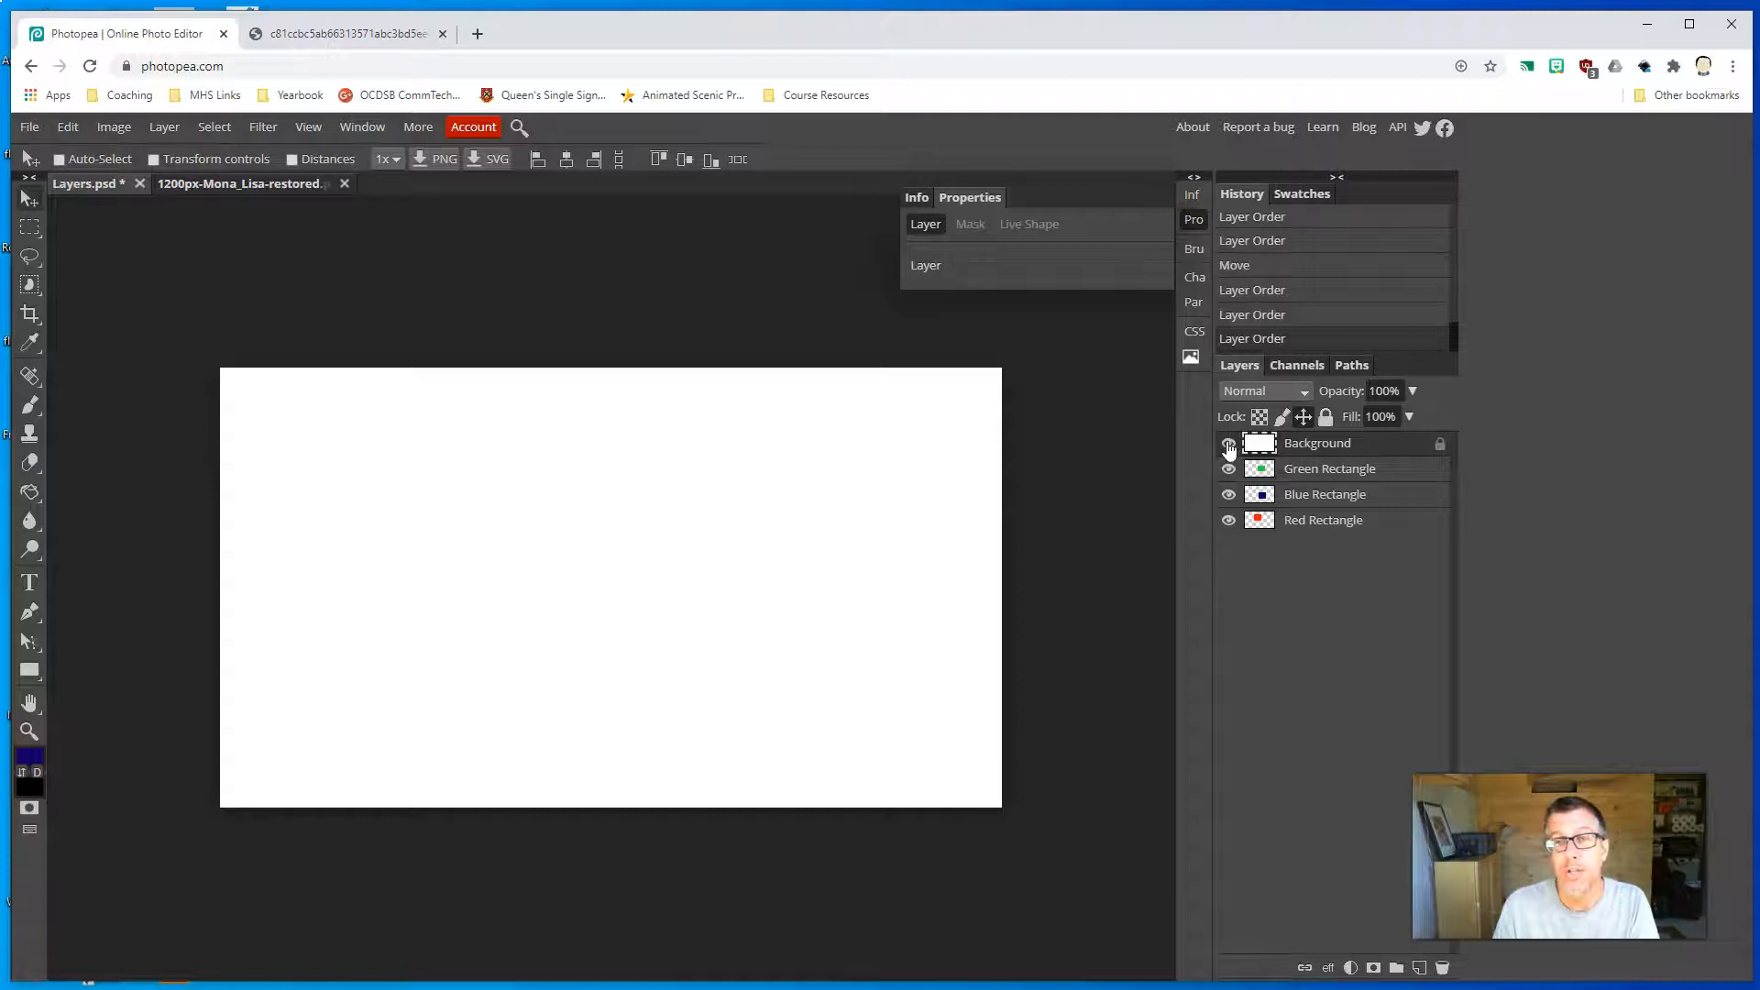
# Hide the Background layer and all three rectangle layers.
pyautogui.click(1229, 444)
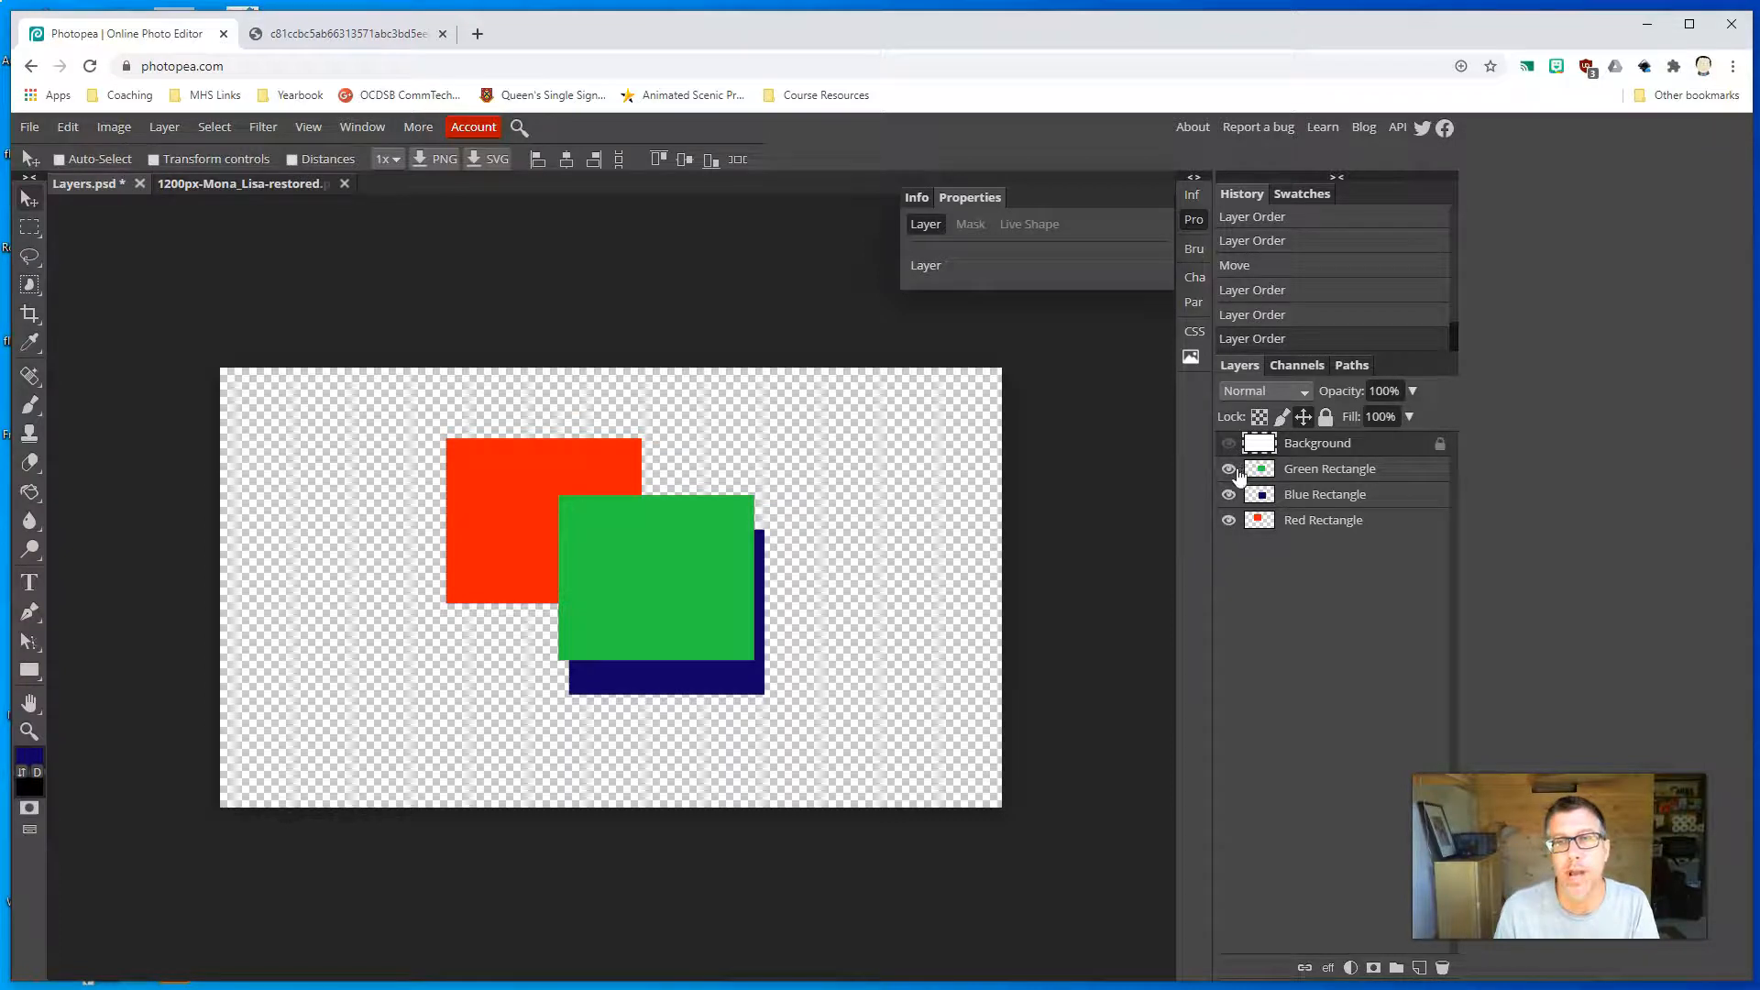
pyautogui.click(1228, 469)
pyautogui.click(1228, 494)
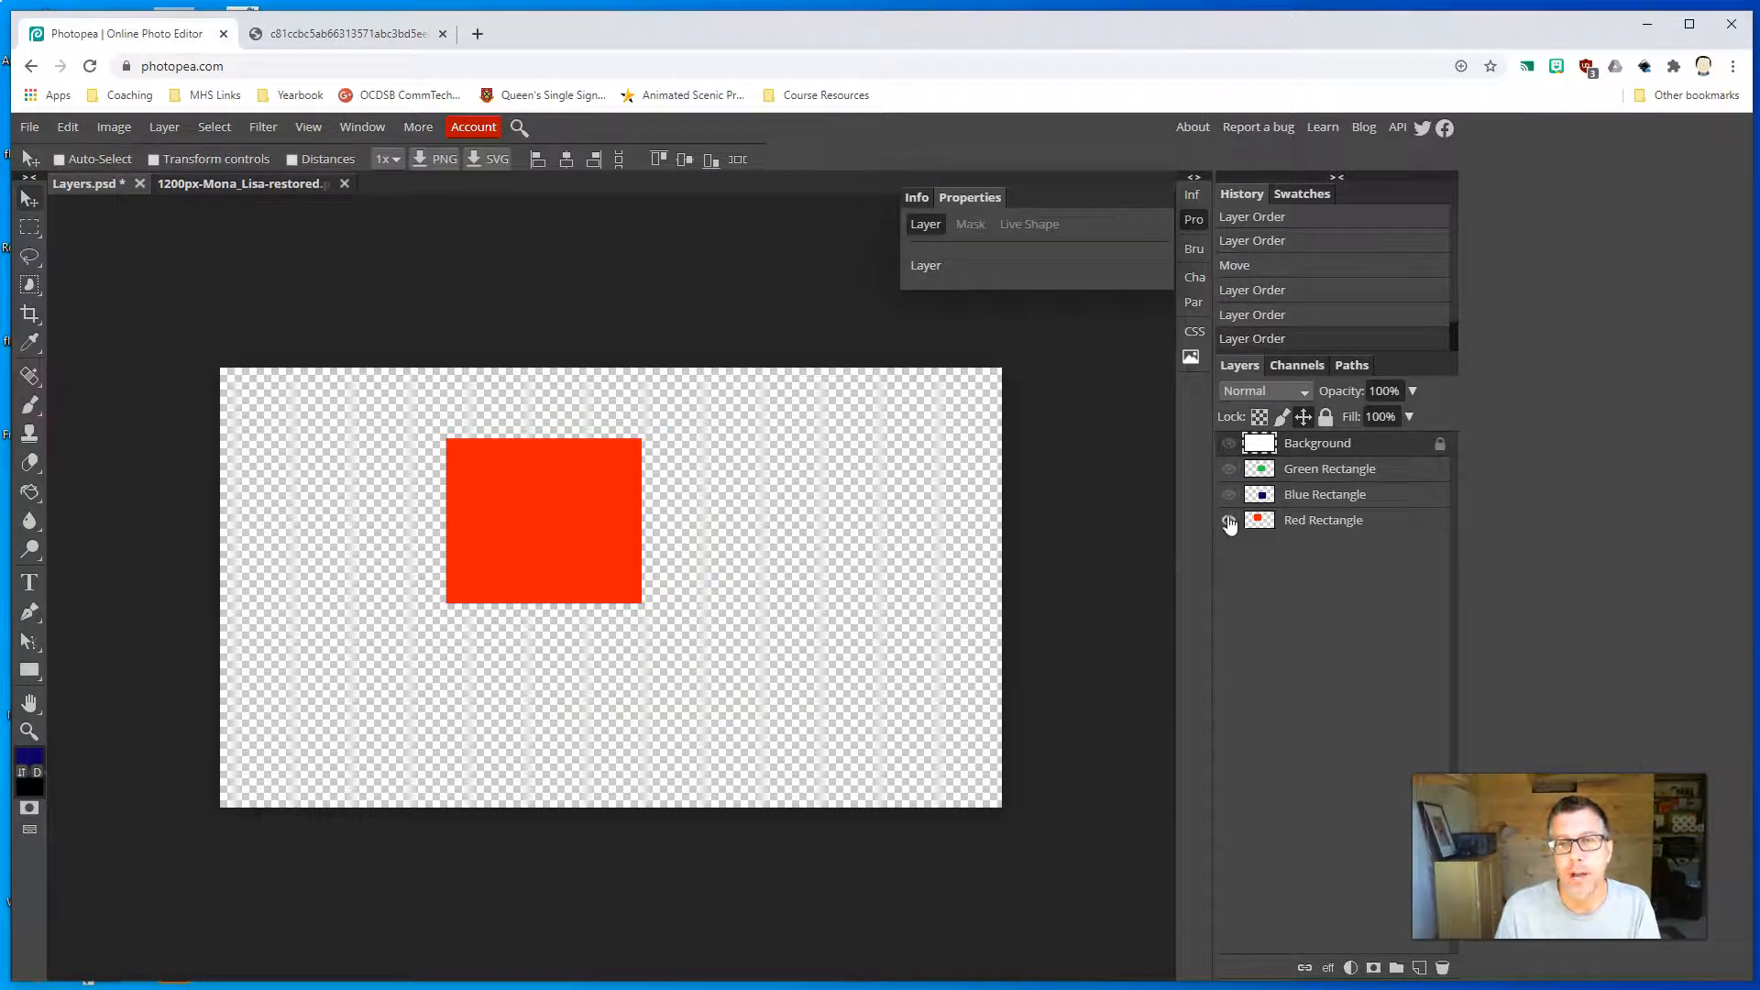
pyautogui.click(1228, 520)
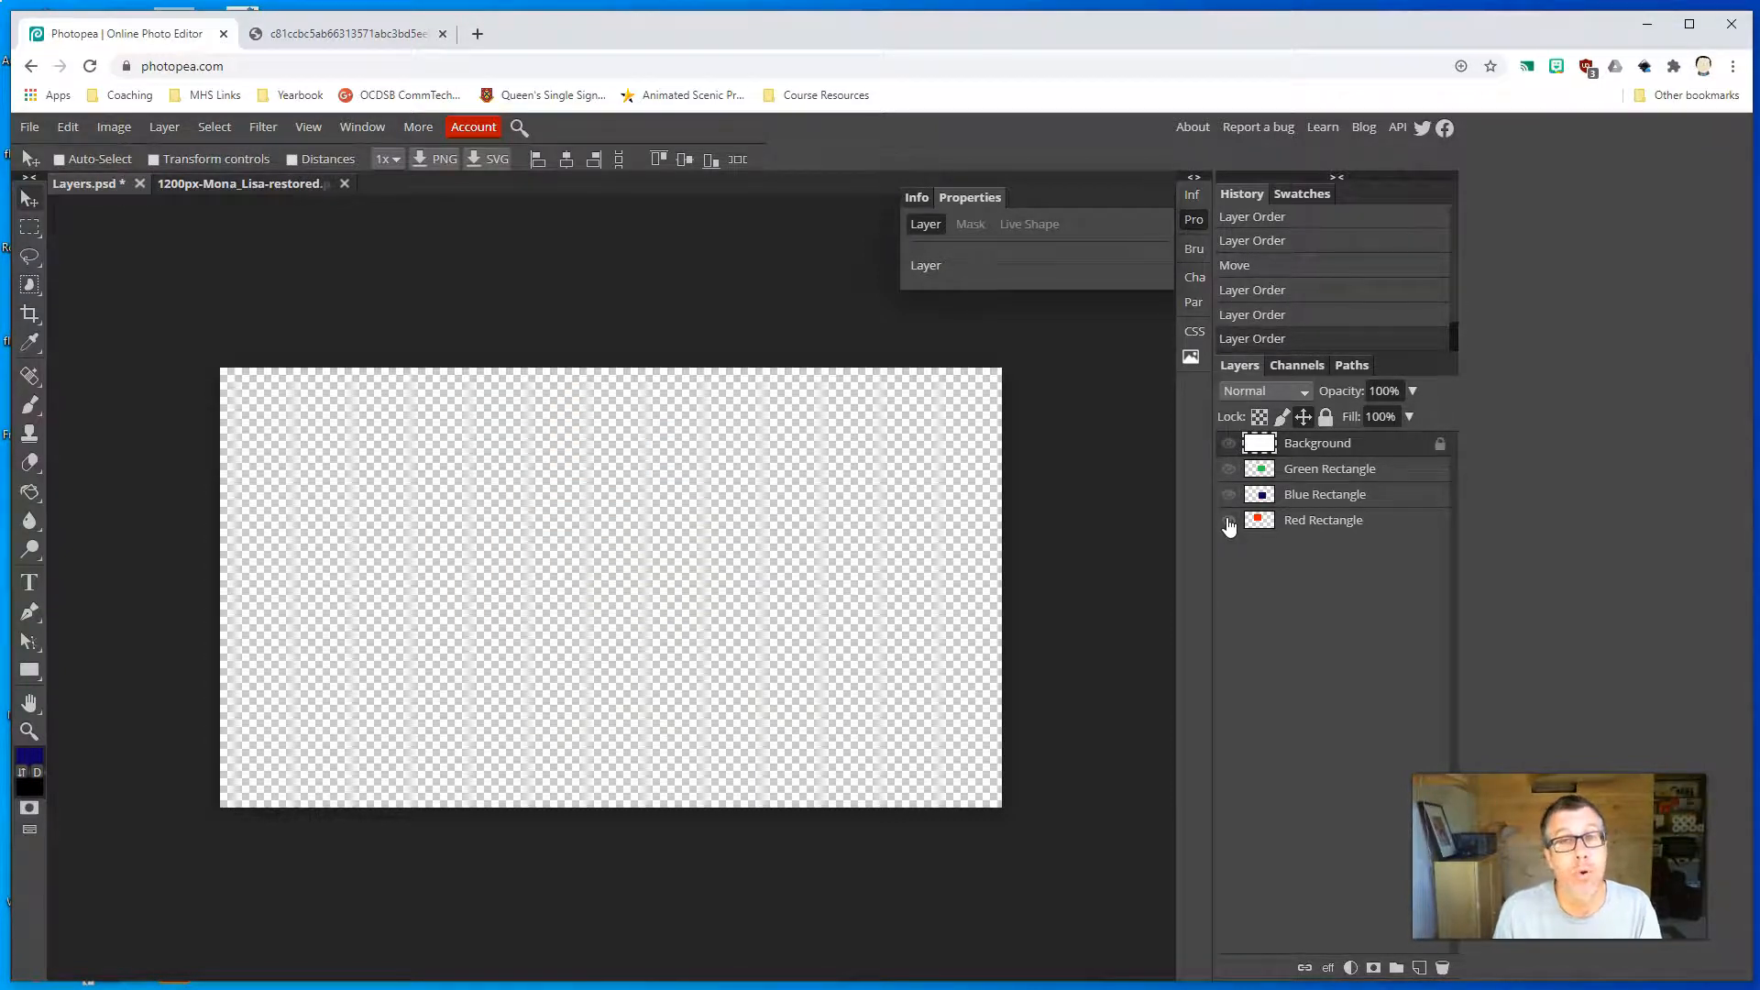
# Show the Red, Blue and Green Rectangle layers again, leaving Background hidden.
pyautogui.click(1228, 521)
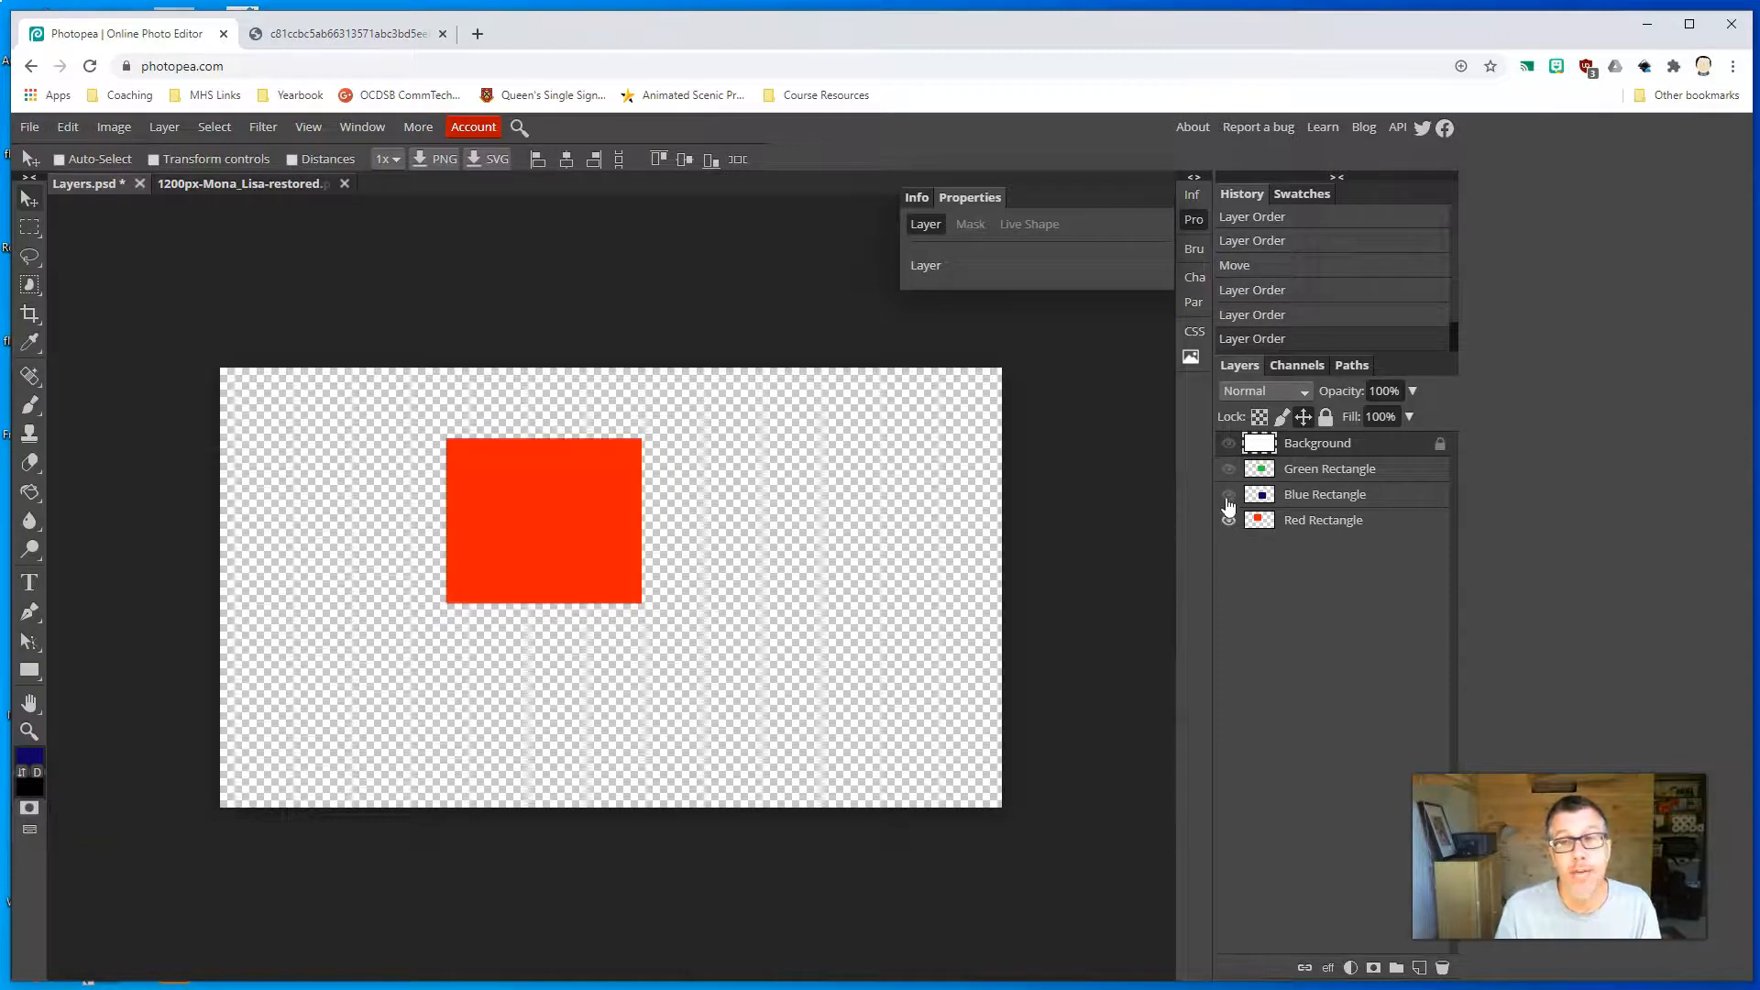
pyautogui.click(1228, 495)
pyautogui.click(1229, 470)
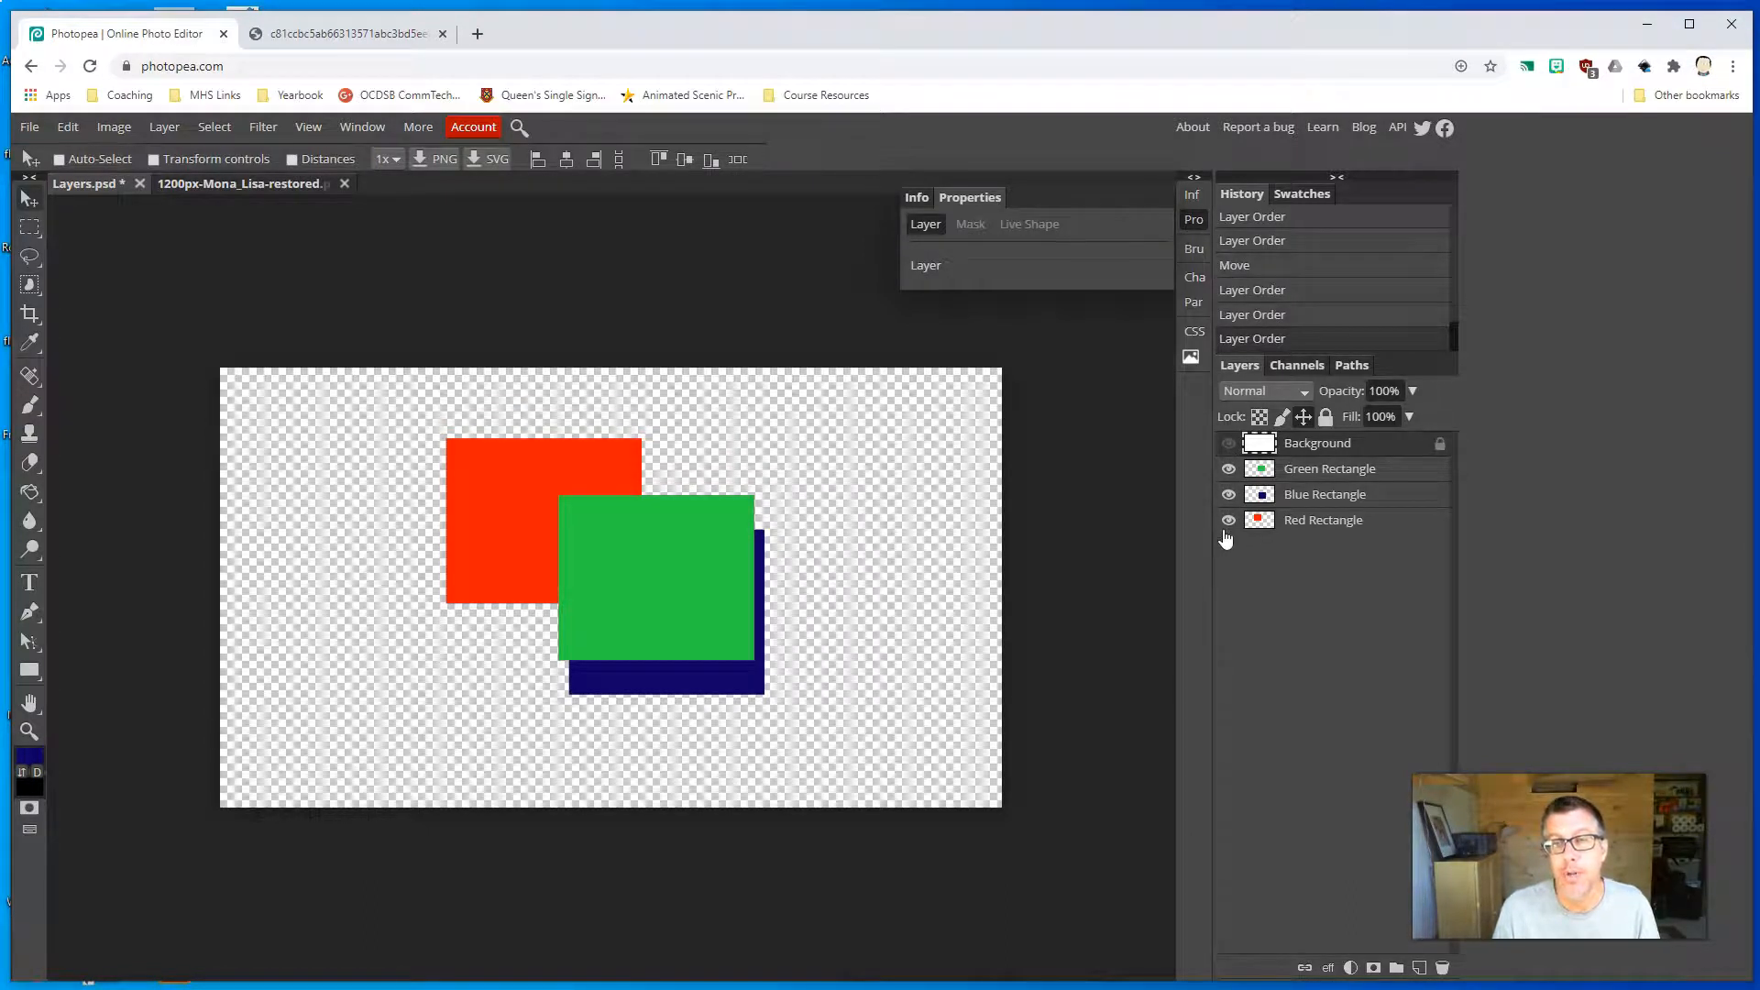
# Show the Background layer again and move it to the bottom of the layer stack, below Red Rectangle.
pyautogui.click(1227, 445)
pyautogui.click(1228, 445)
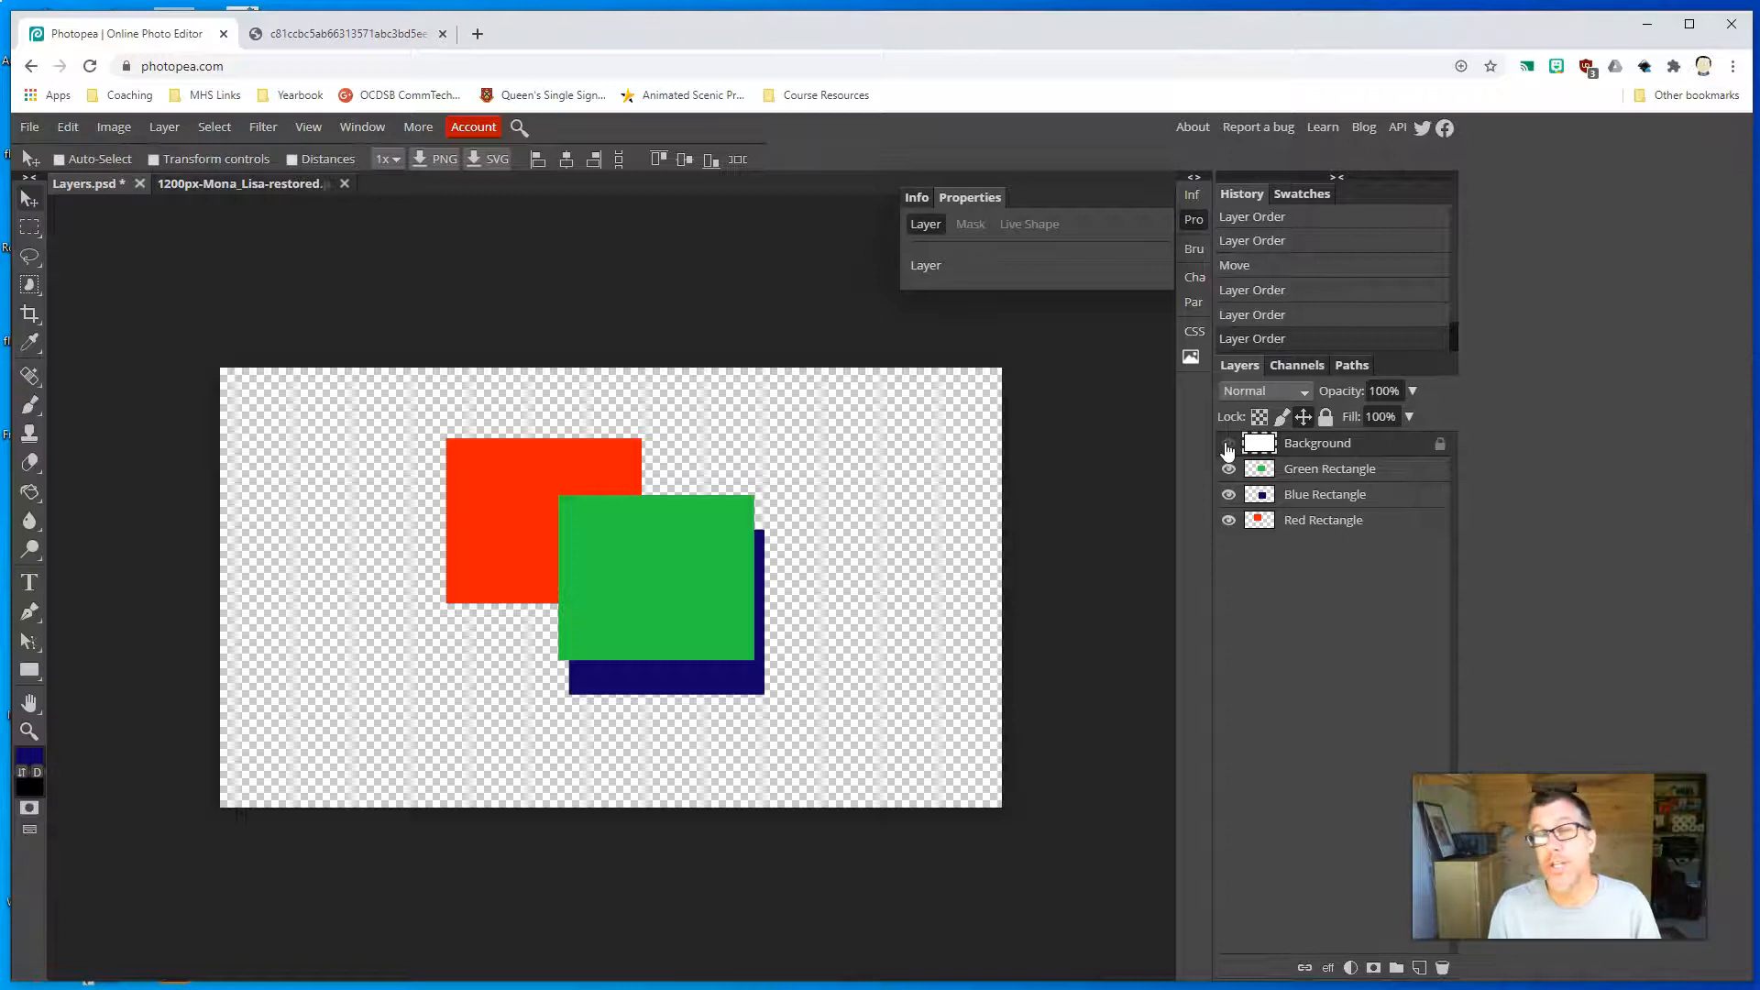
pyautogui.click(1228, 443)
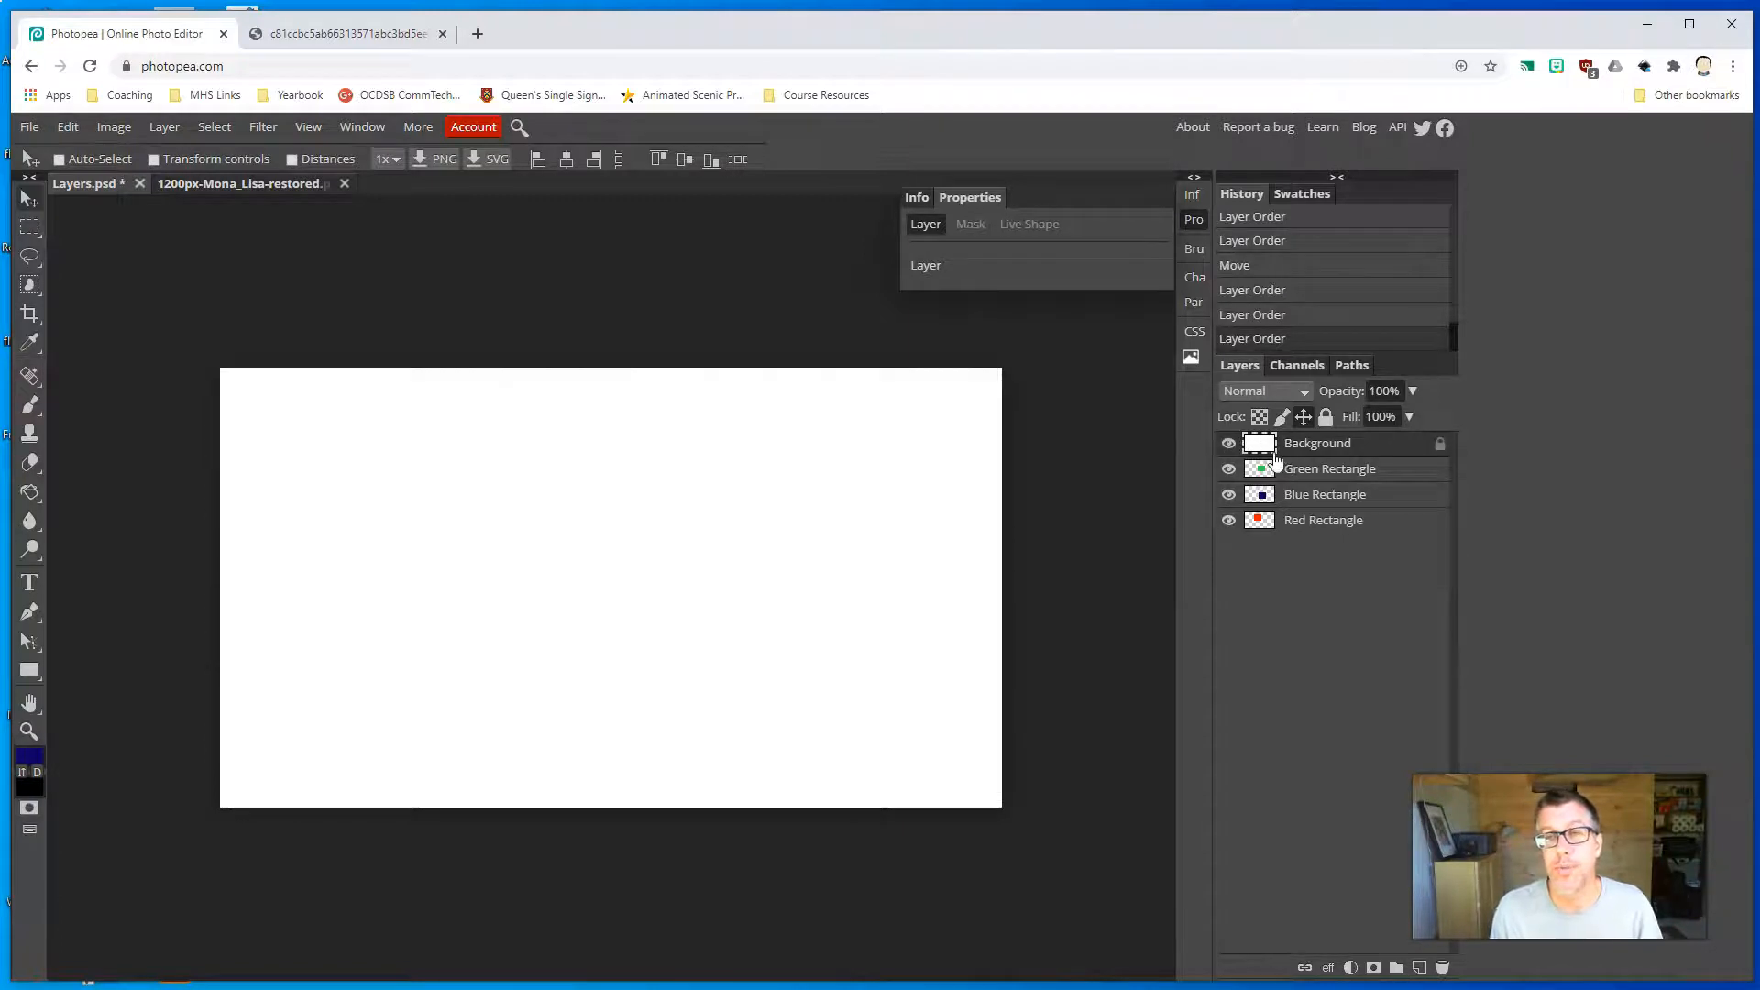
pyautogui.moveTo(1301, 446); pyautogui.dragTo(1300, 550)
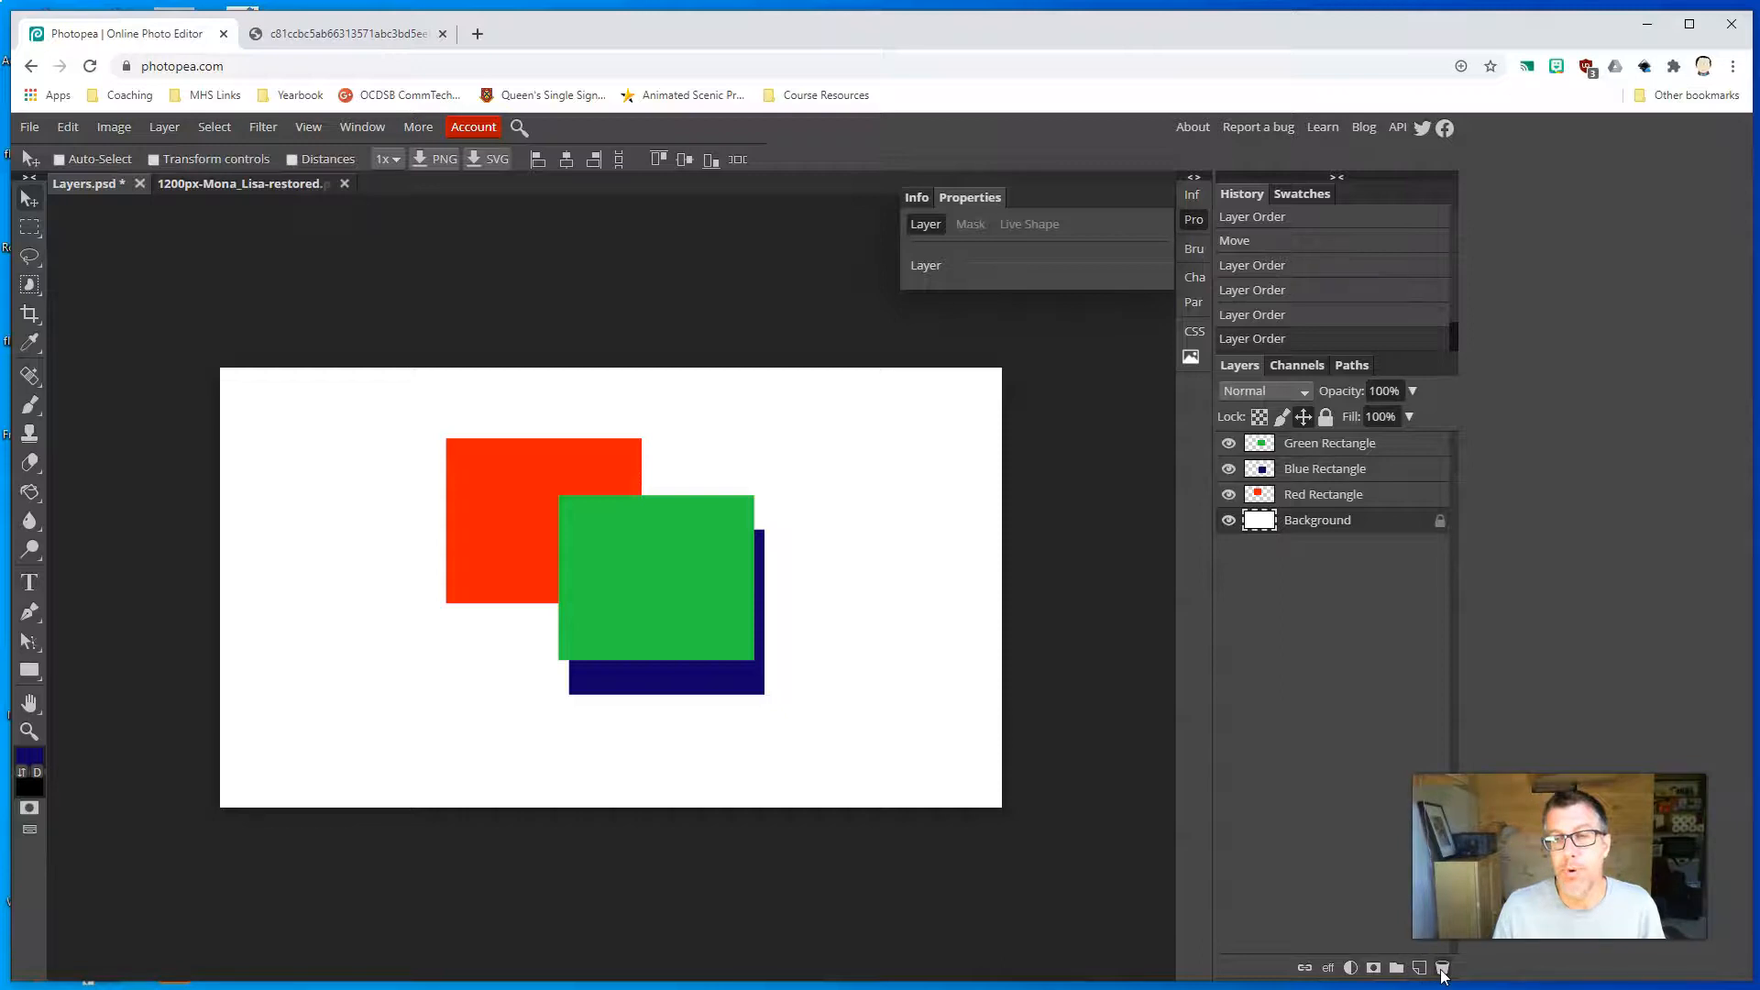
pyautogui.press('ctrl')
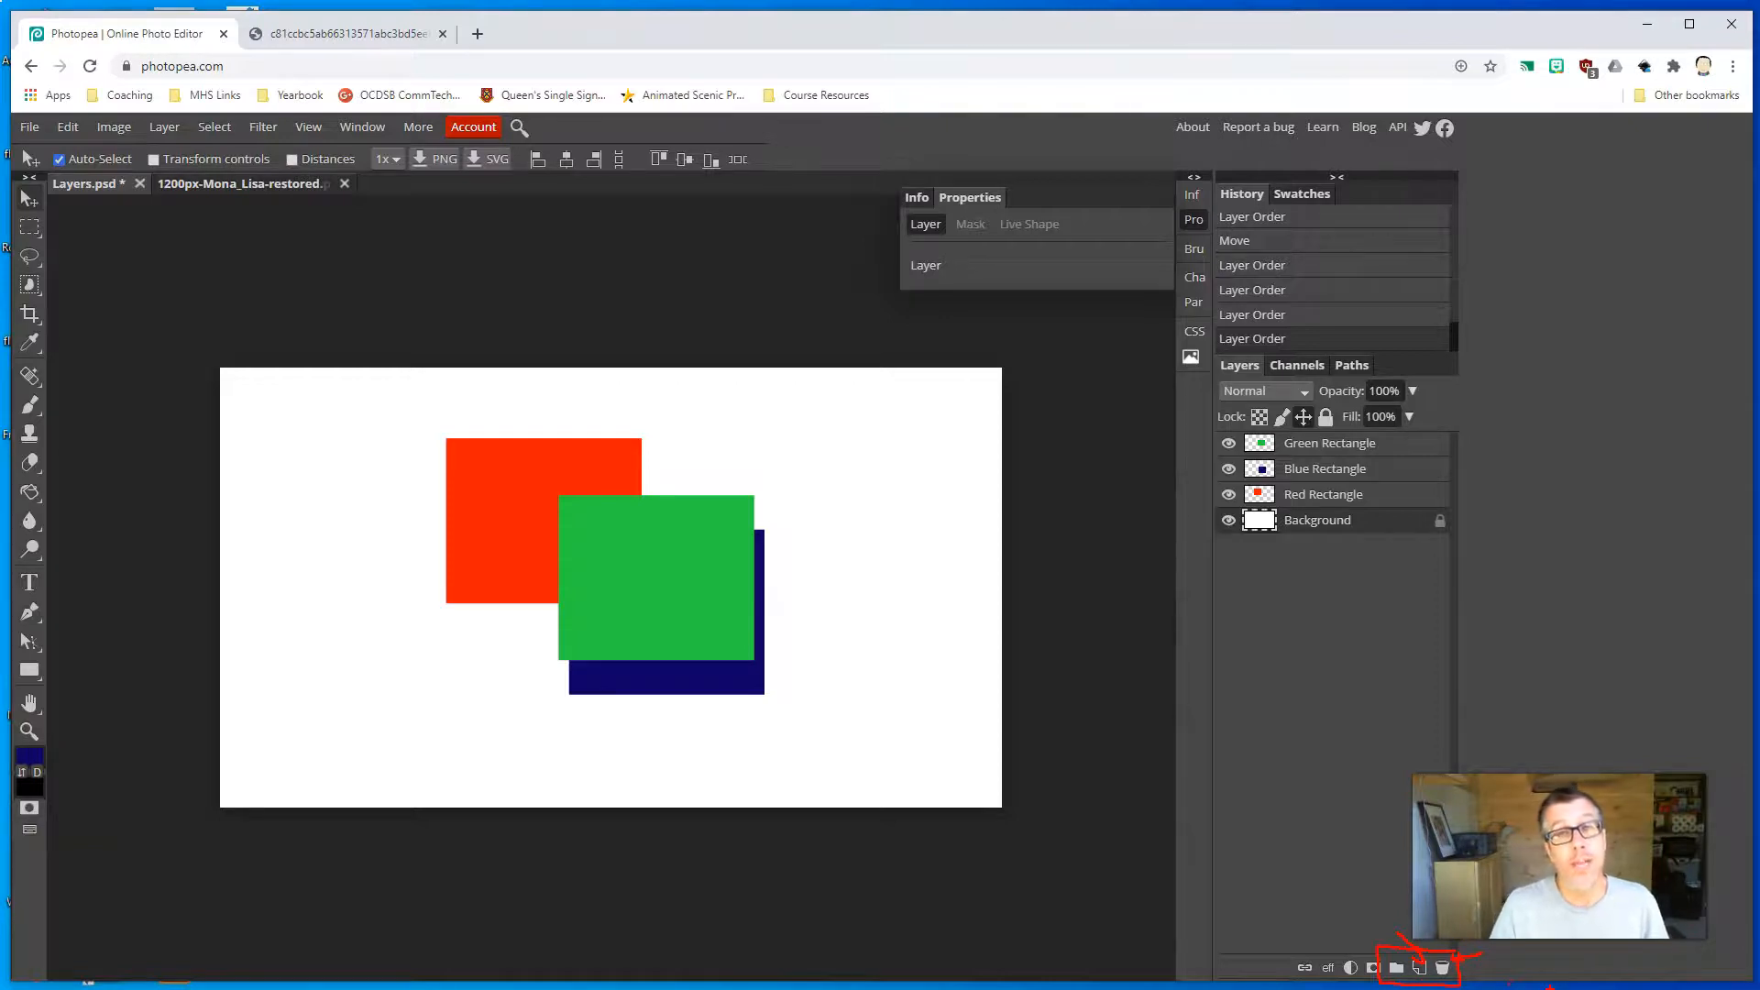
pyautogui.press('Escape')
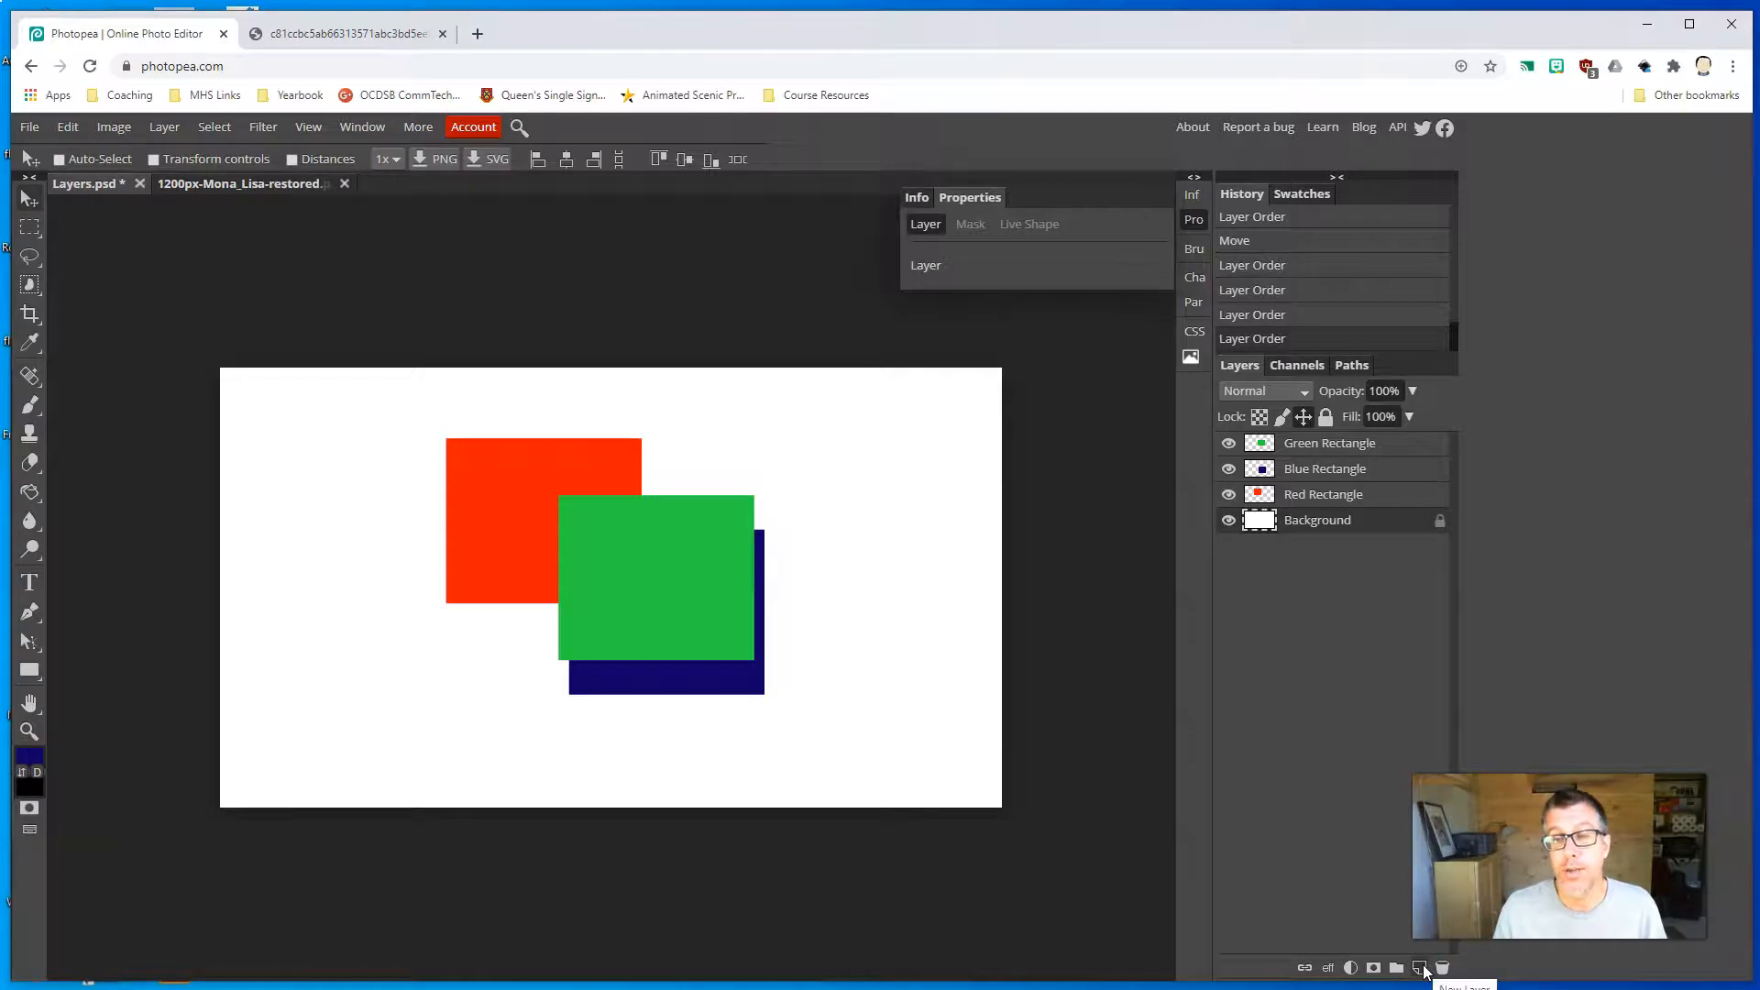
# Add a new empty layer directly above Background and name it "DELETE ME!".
pyautogui.click(1421, 968)
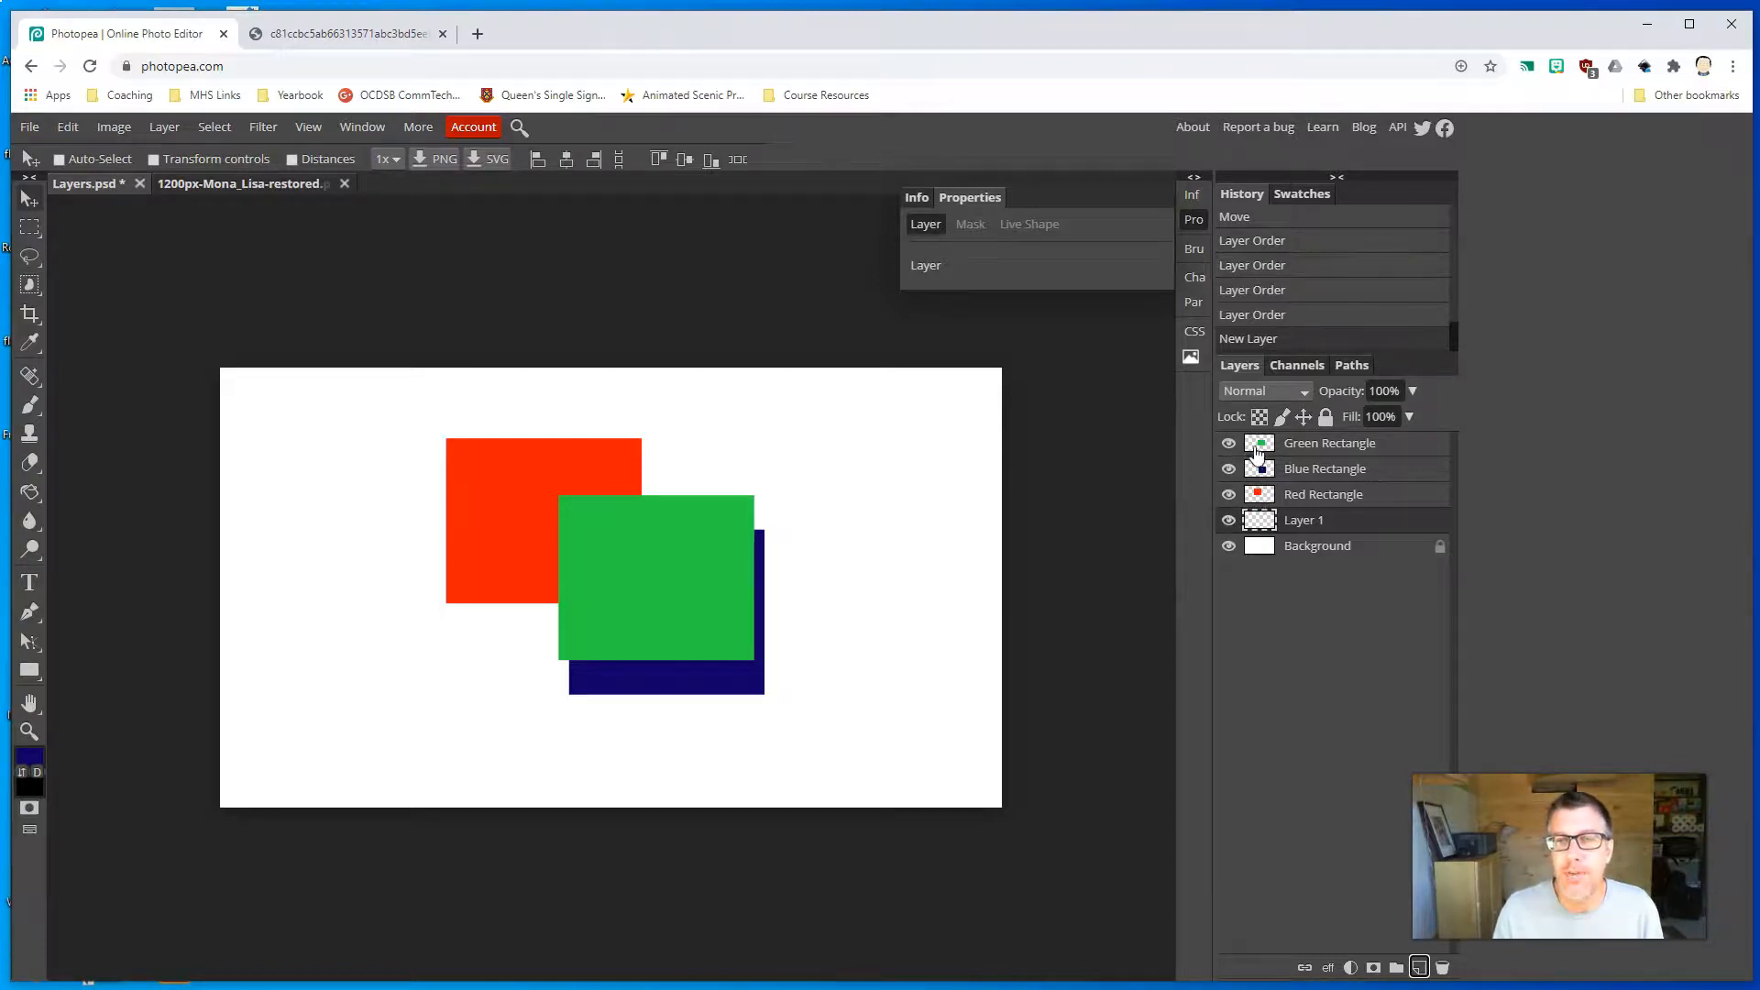
pyautogui.doubleClick(1311, 523)
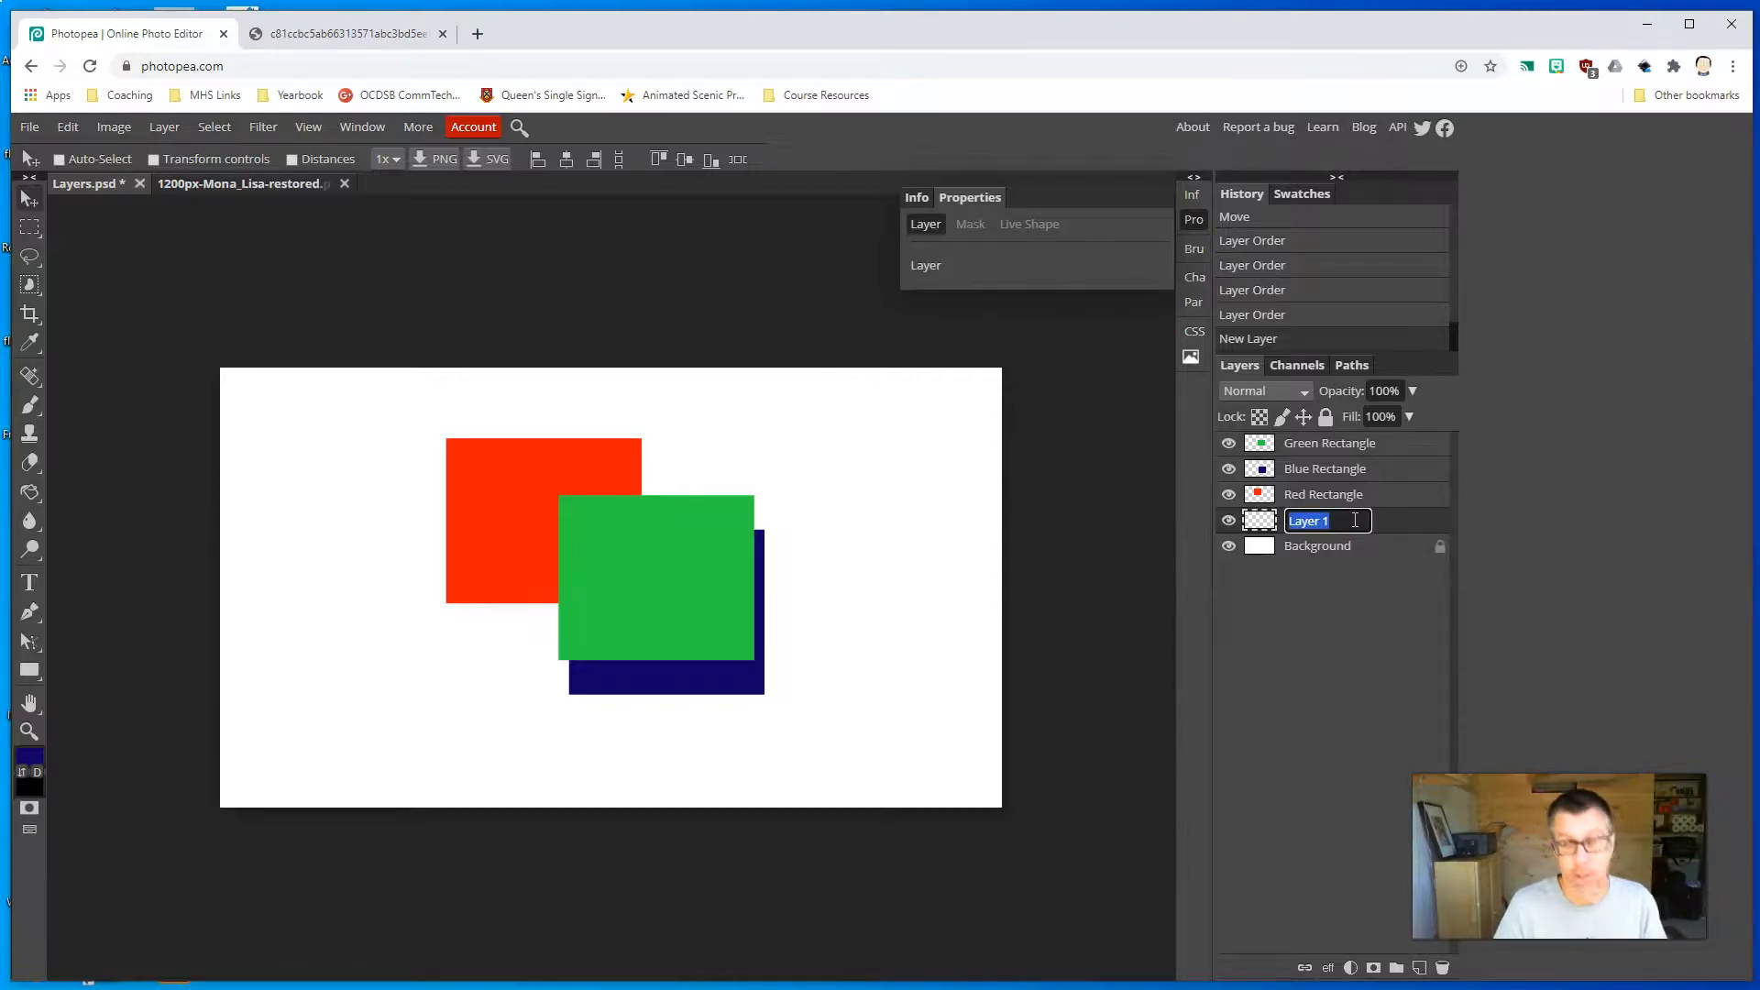
pyautogui.write('DEL')
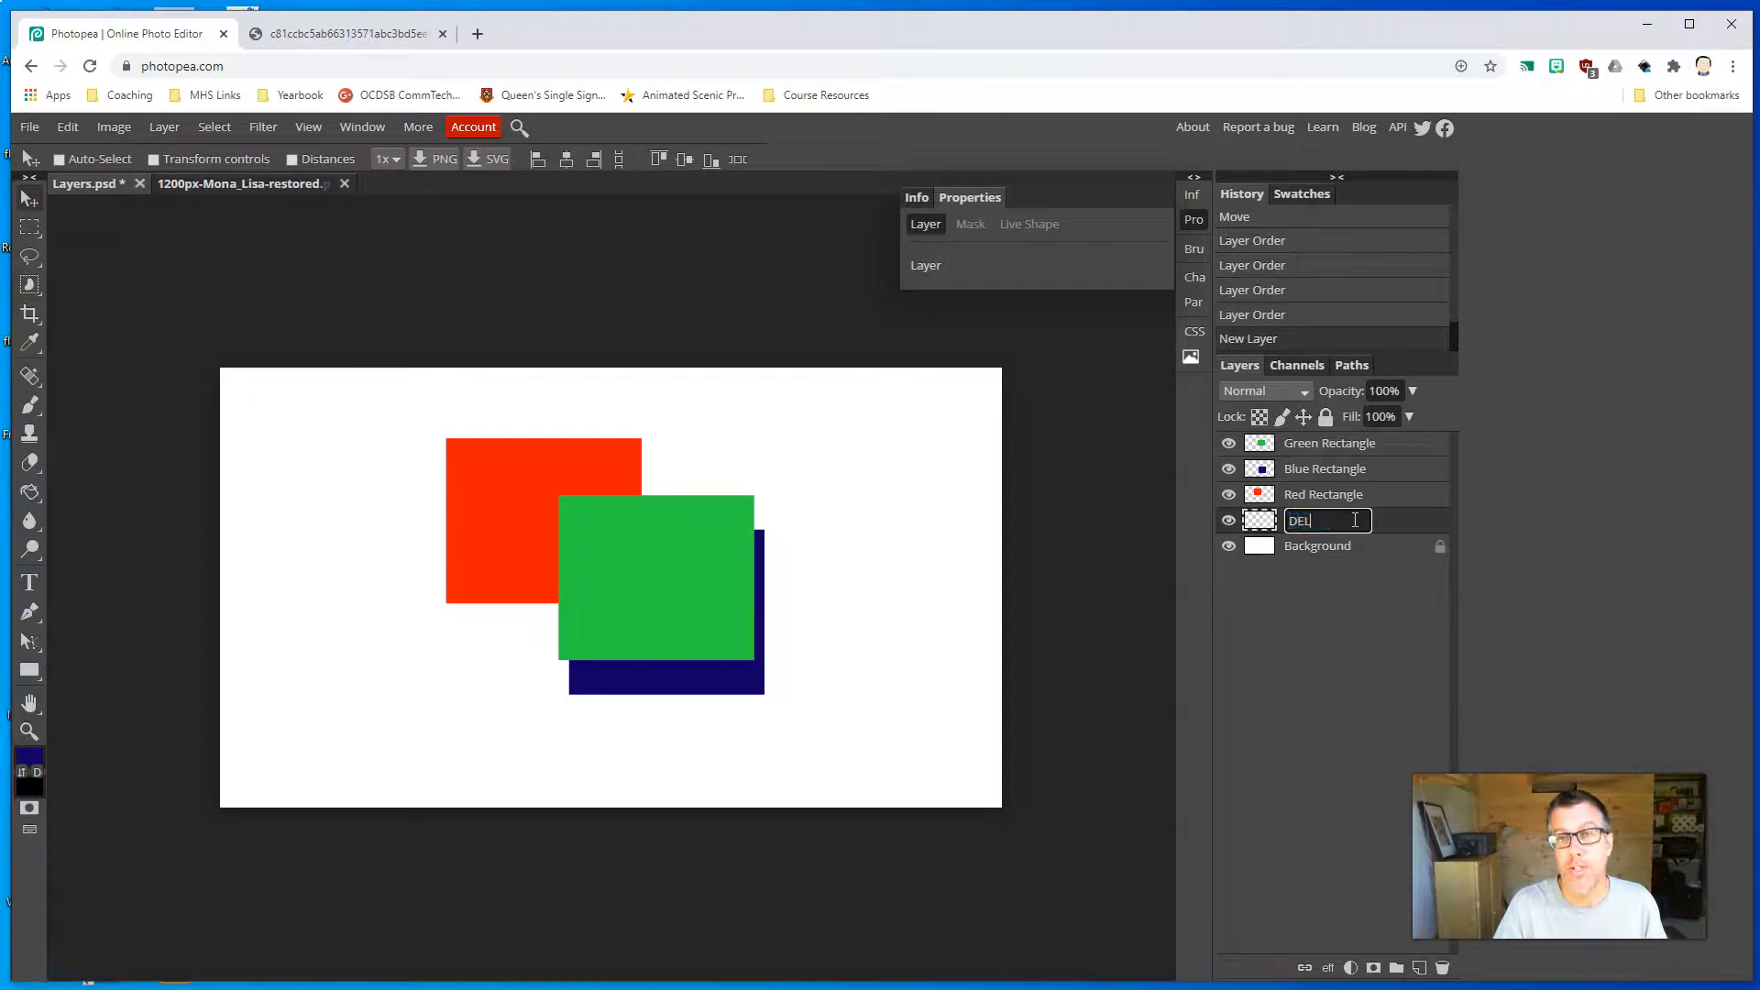
pyautogui.write('ETEM ME')
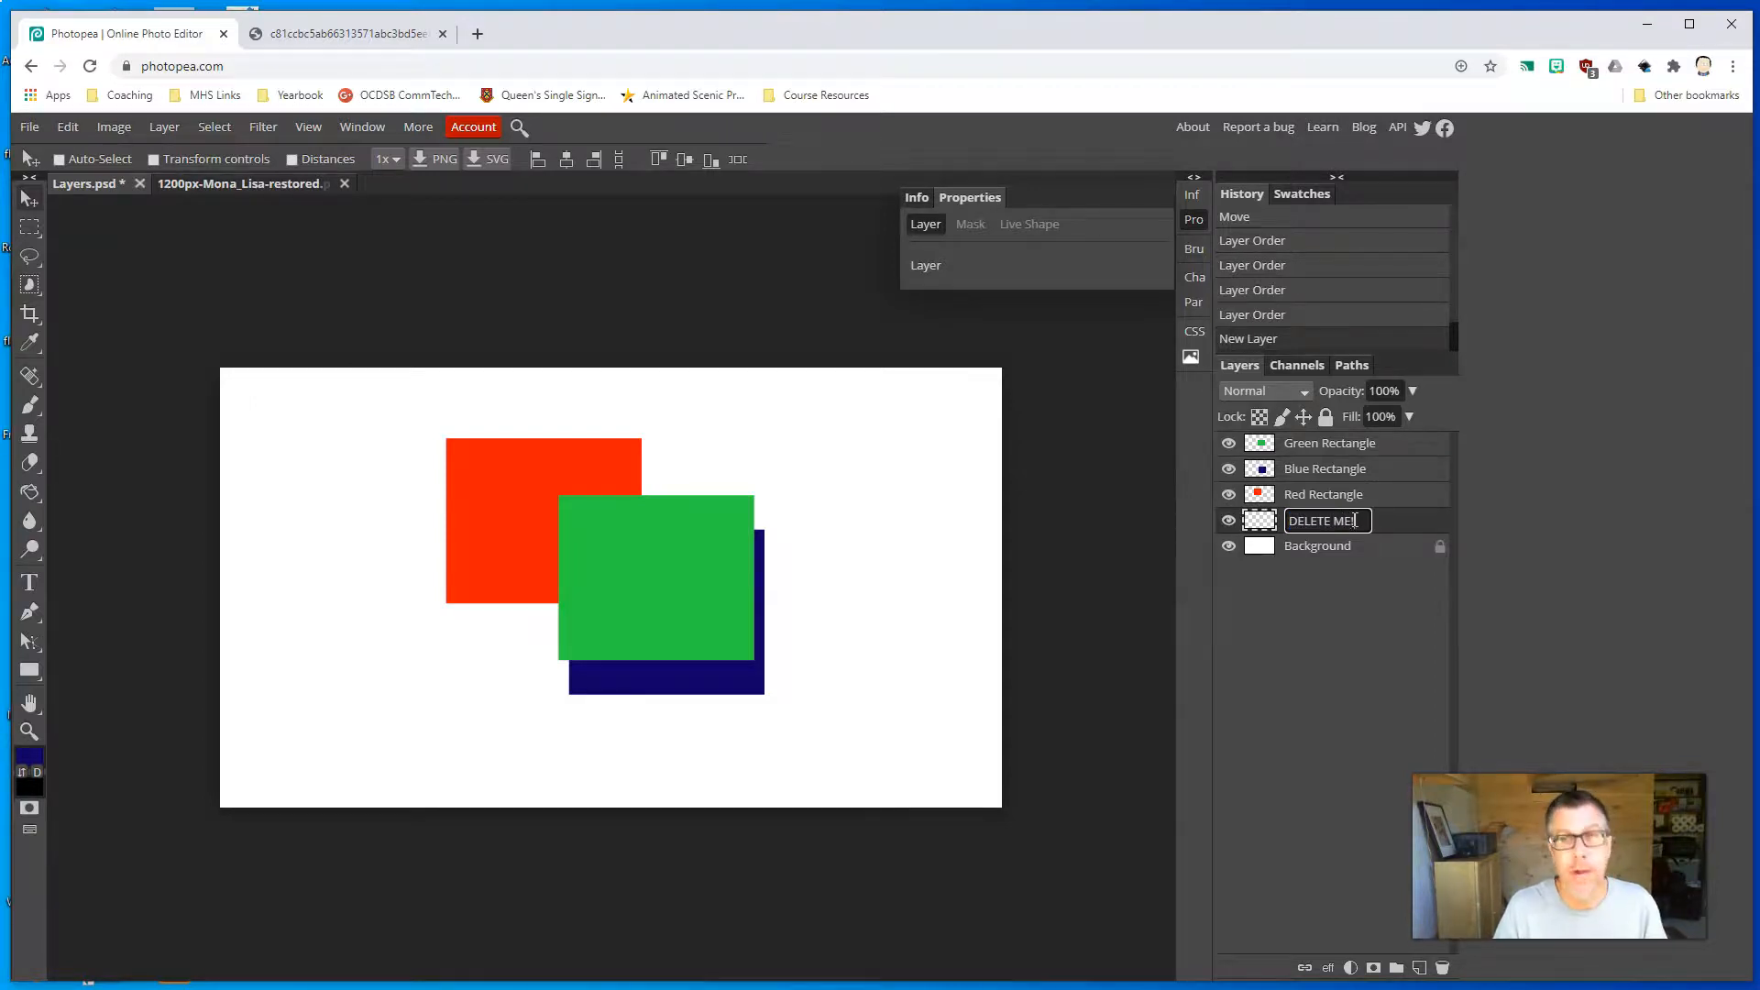
pyautogui.press('Return')
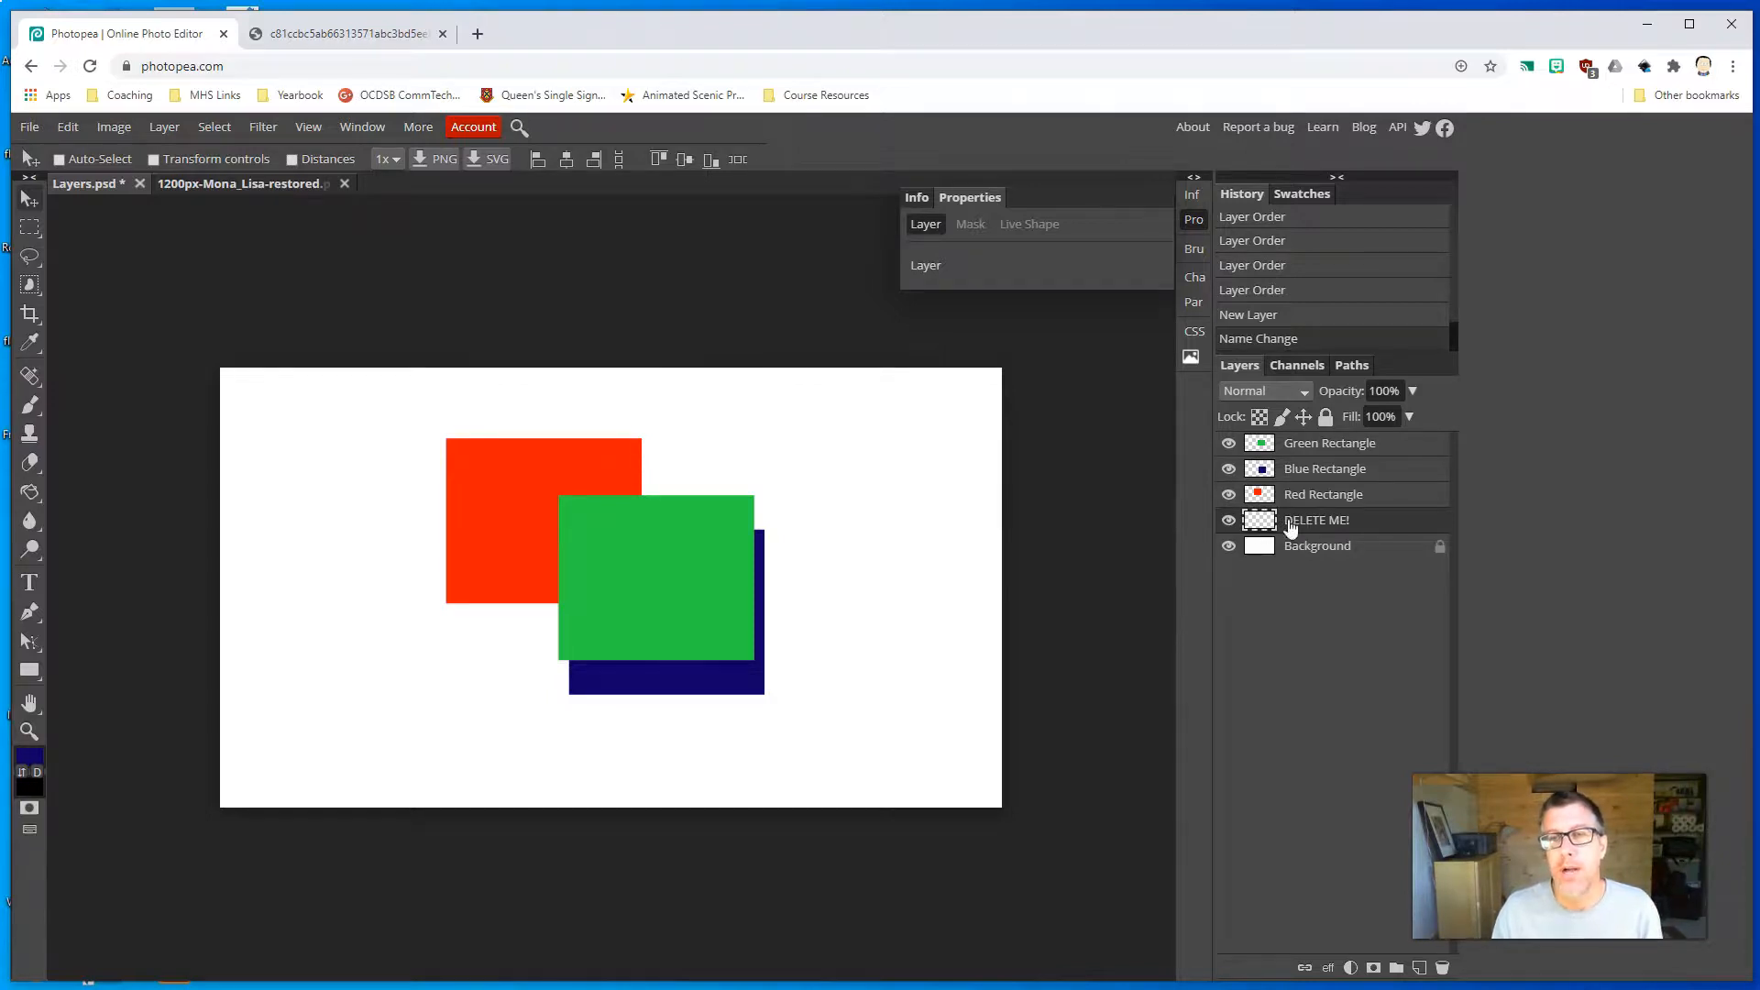
# Delete the "DELETE ME!" layer.
pyautogui.click(1442, 969)
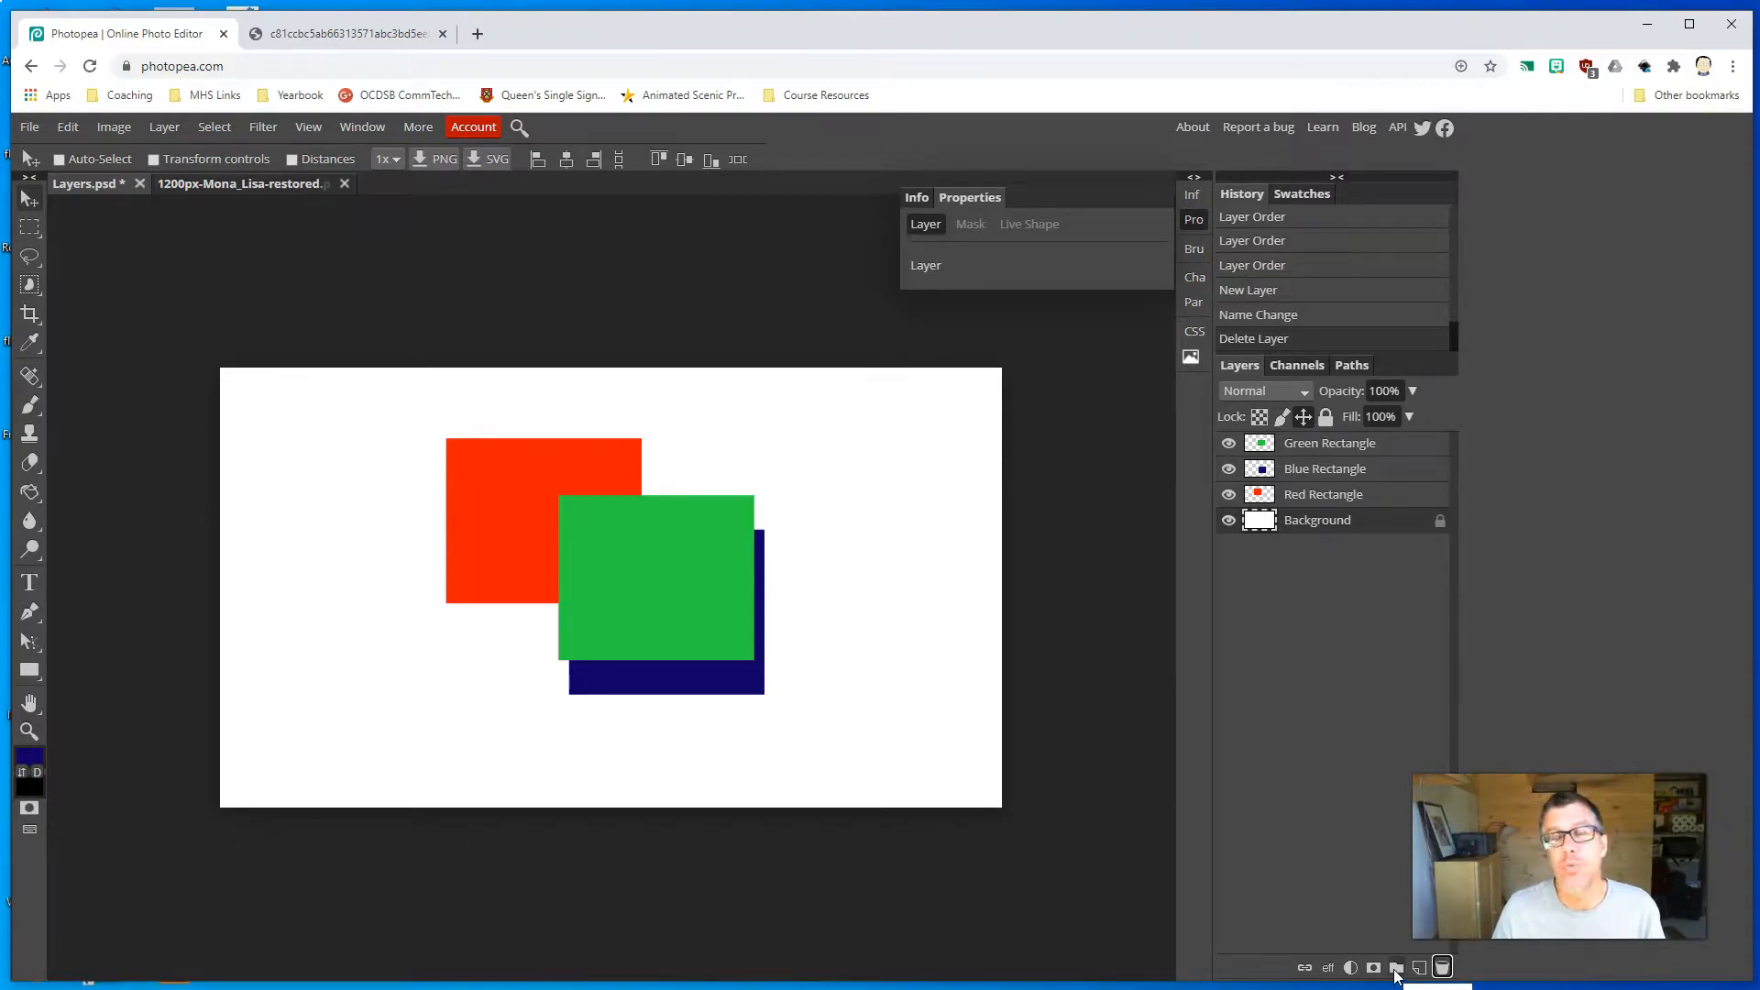
# Try out selecting layer ranges, from Green Rectangle down to Background and from Green Rectangle down to Red Rectangle.
pyautogui.click(1330, 453)
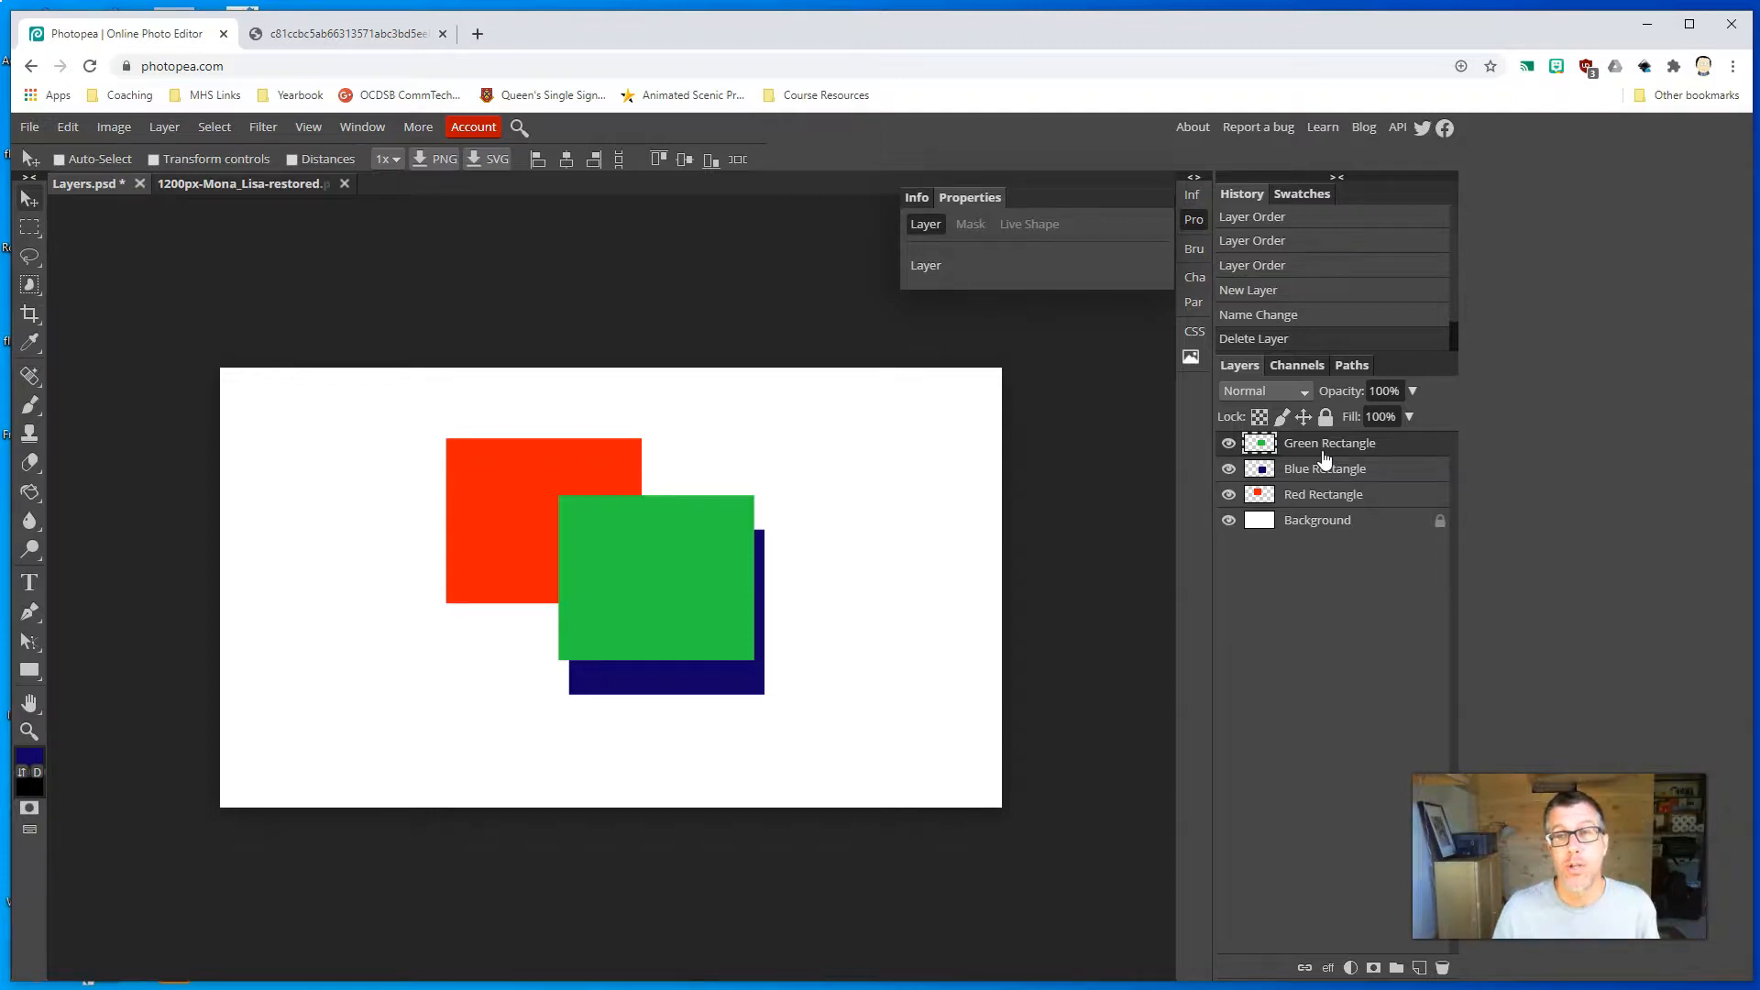
pyautogui.click(1318, 527)
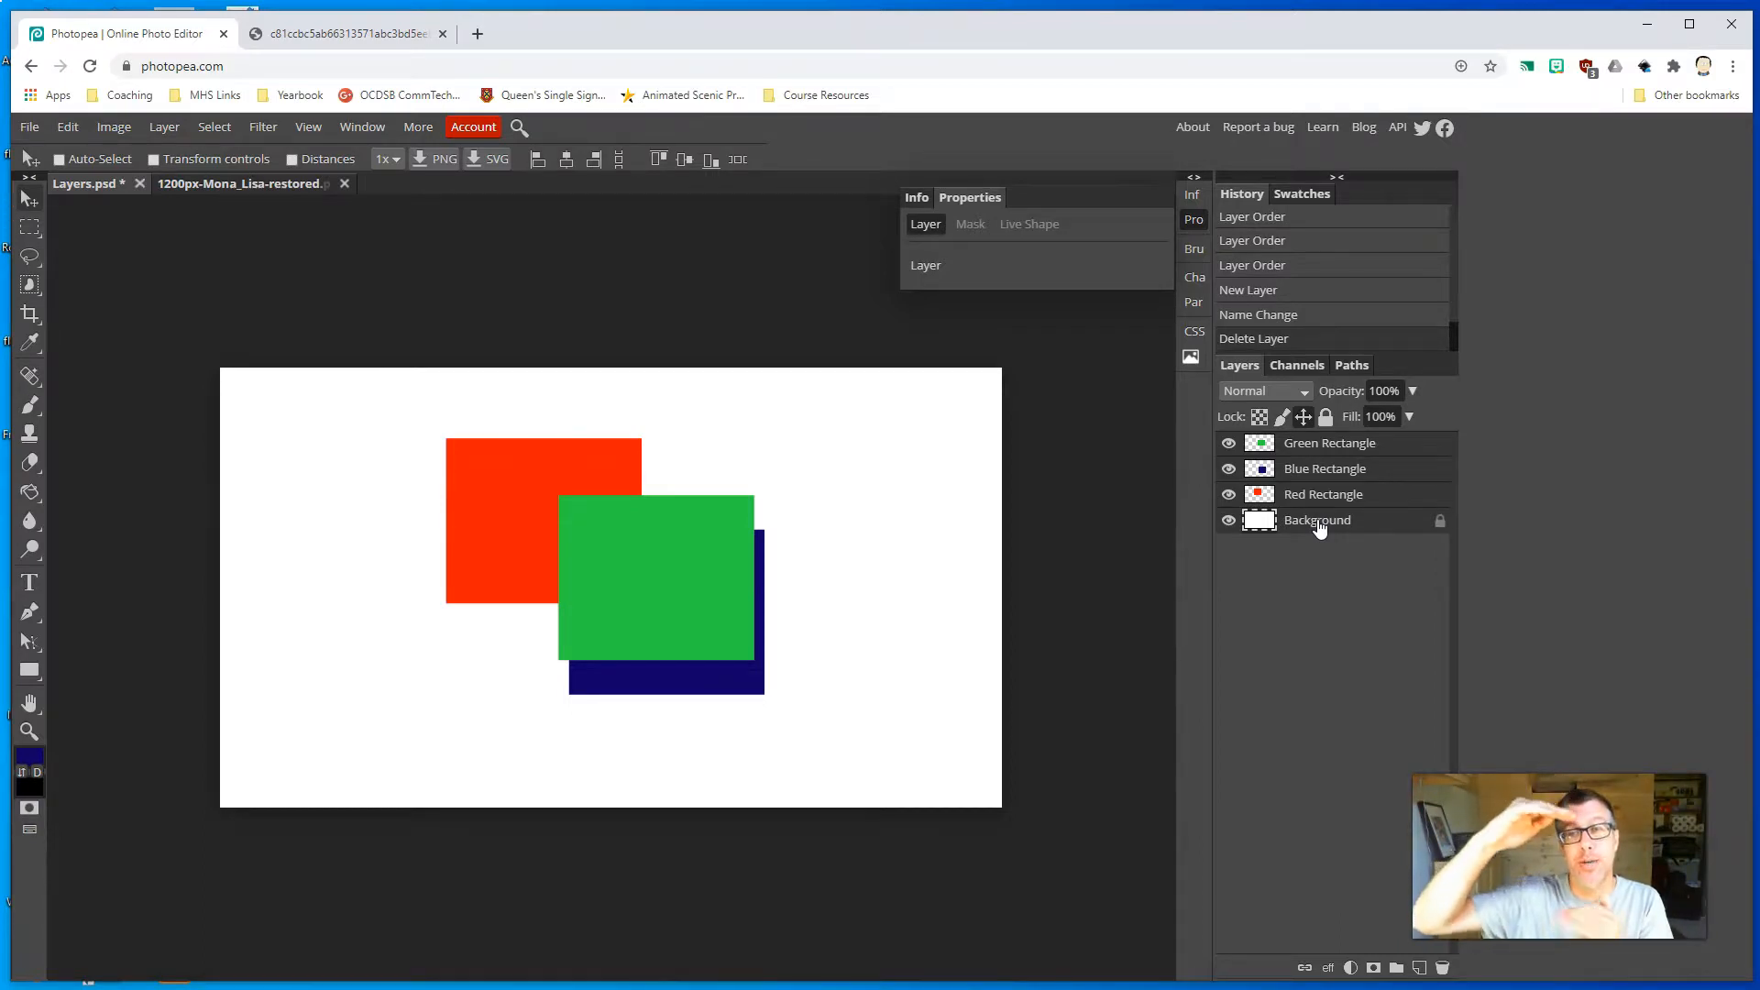
pyautogui.click(1318, 450)
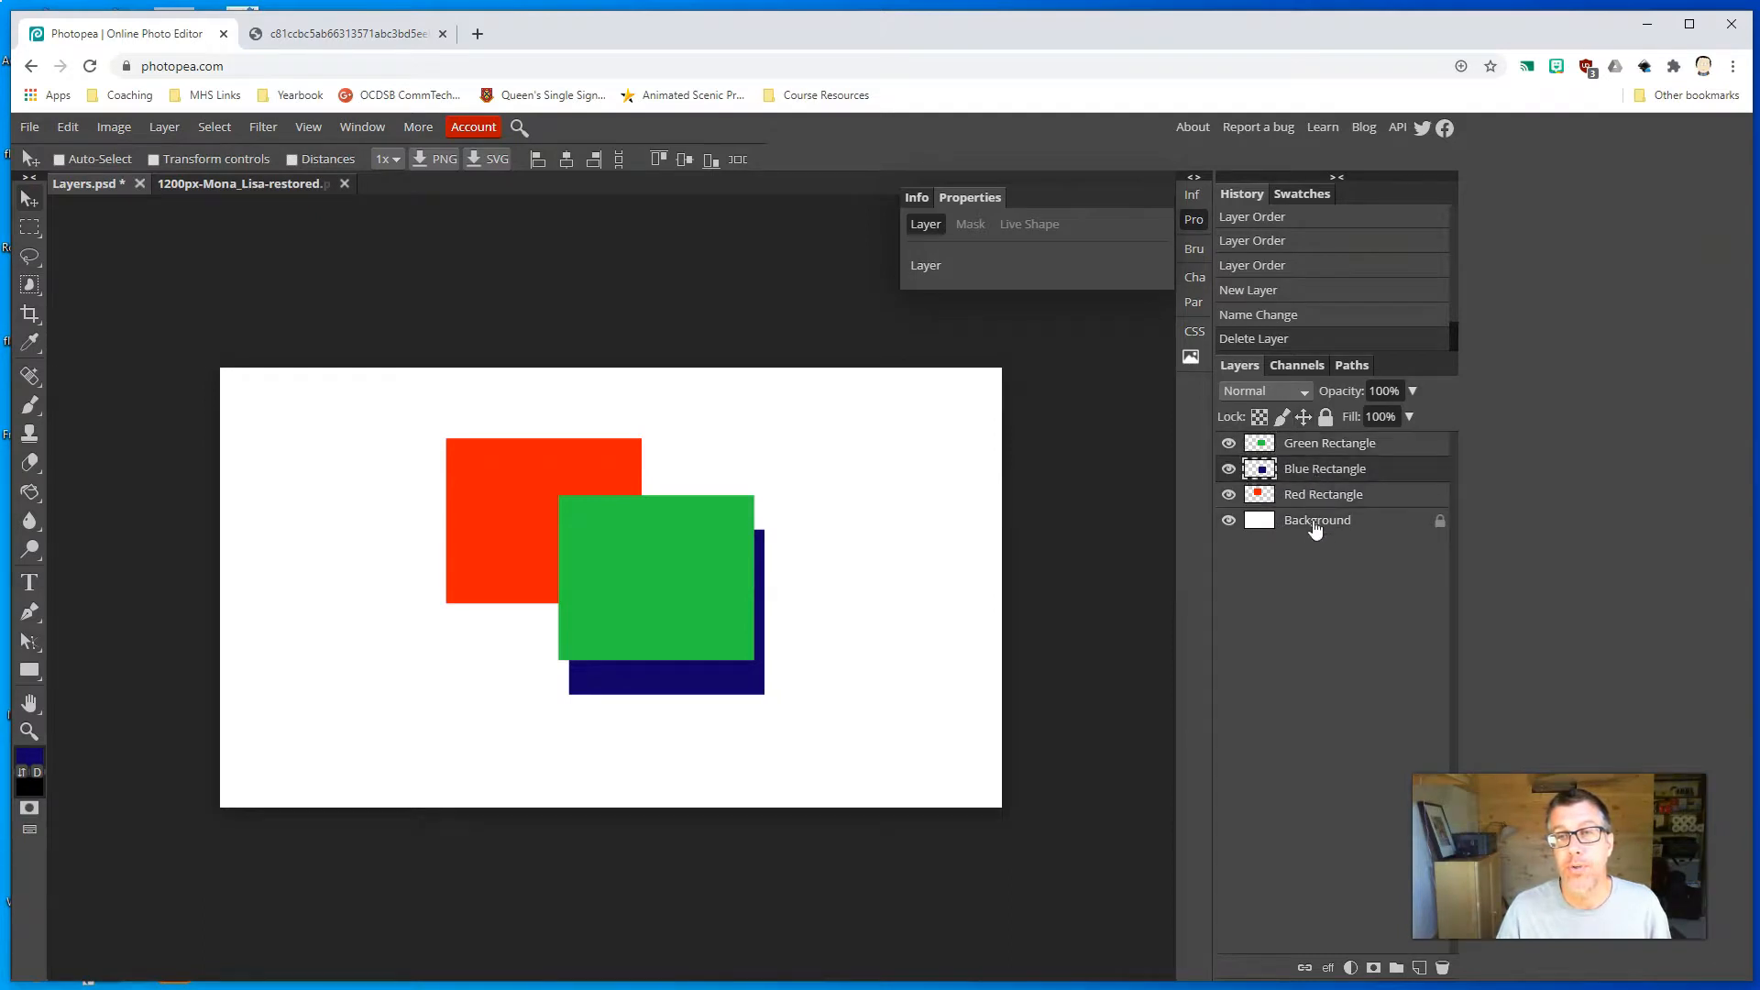
pyautogui.click(1317, 532)
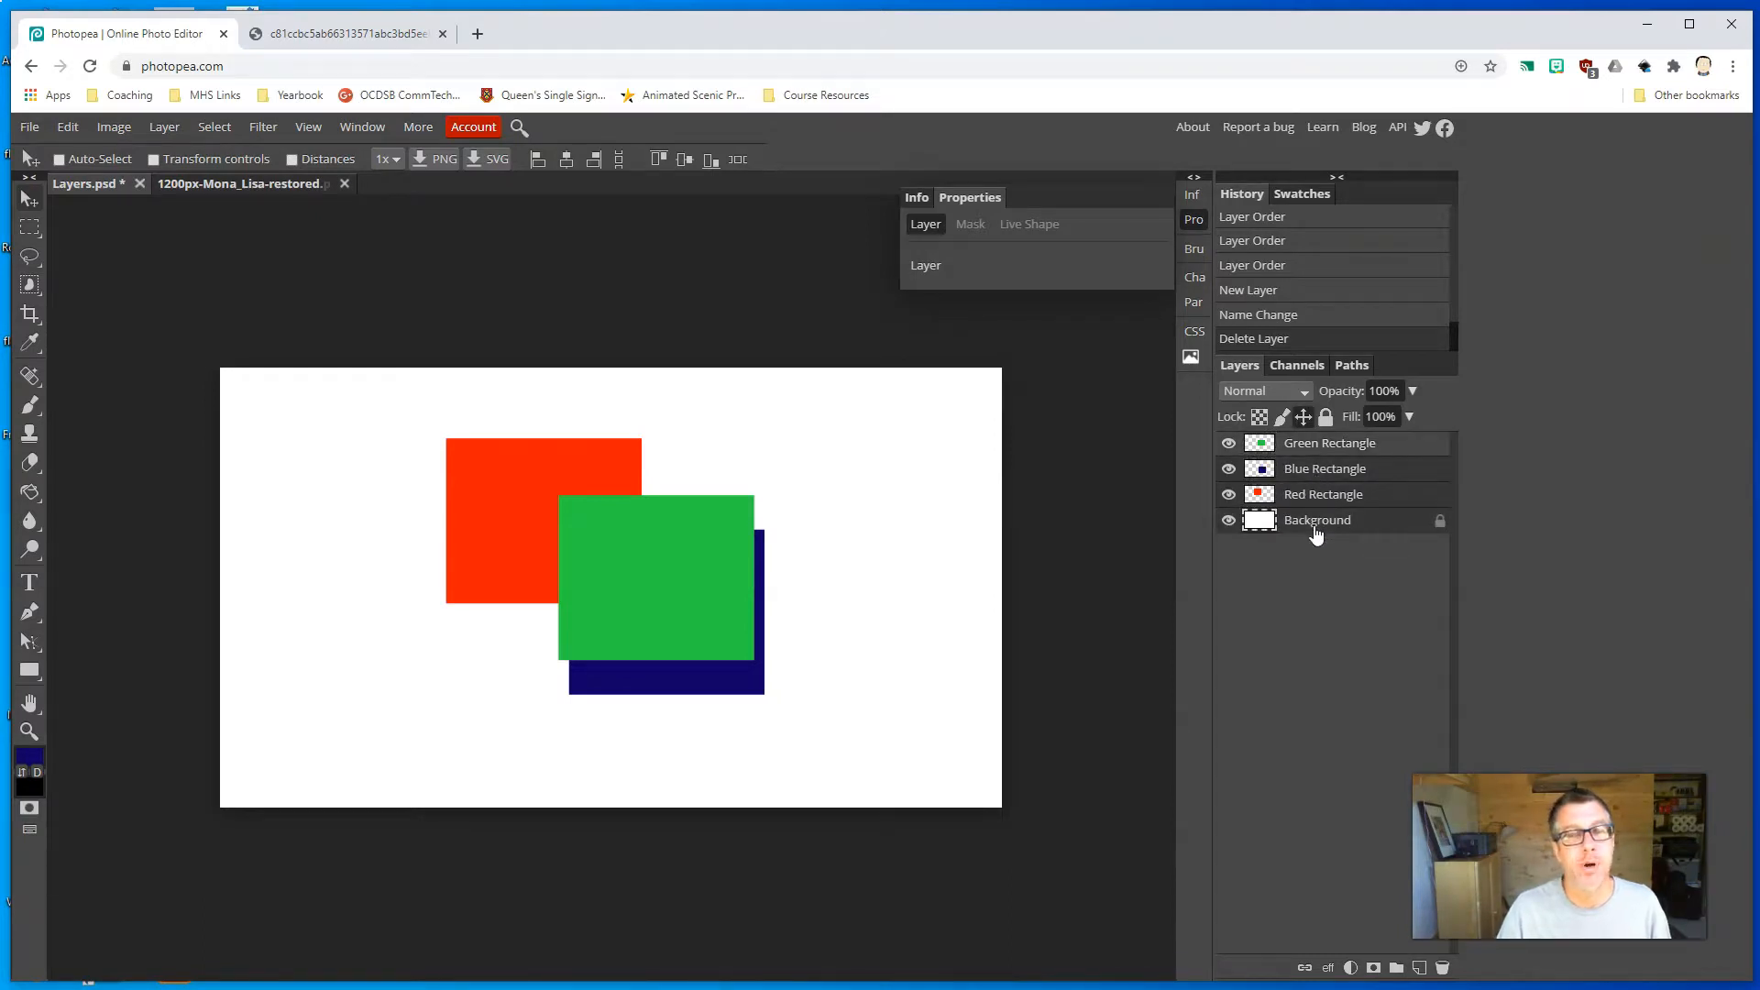
pyautogui.click(1330, 451)
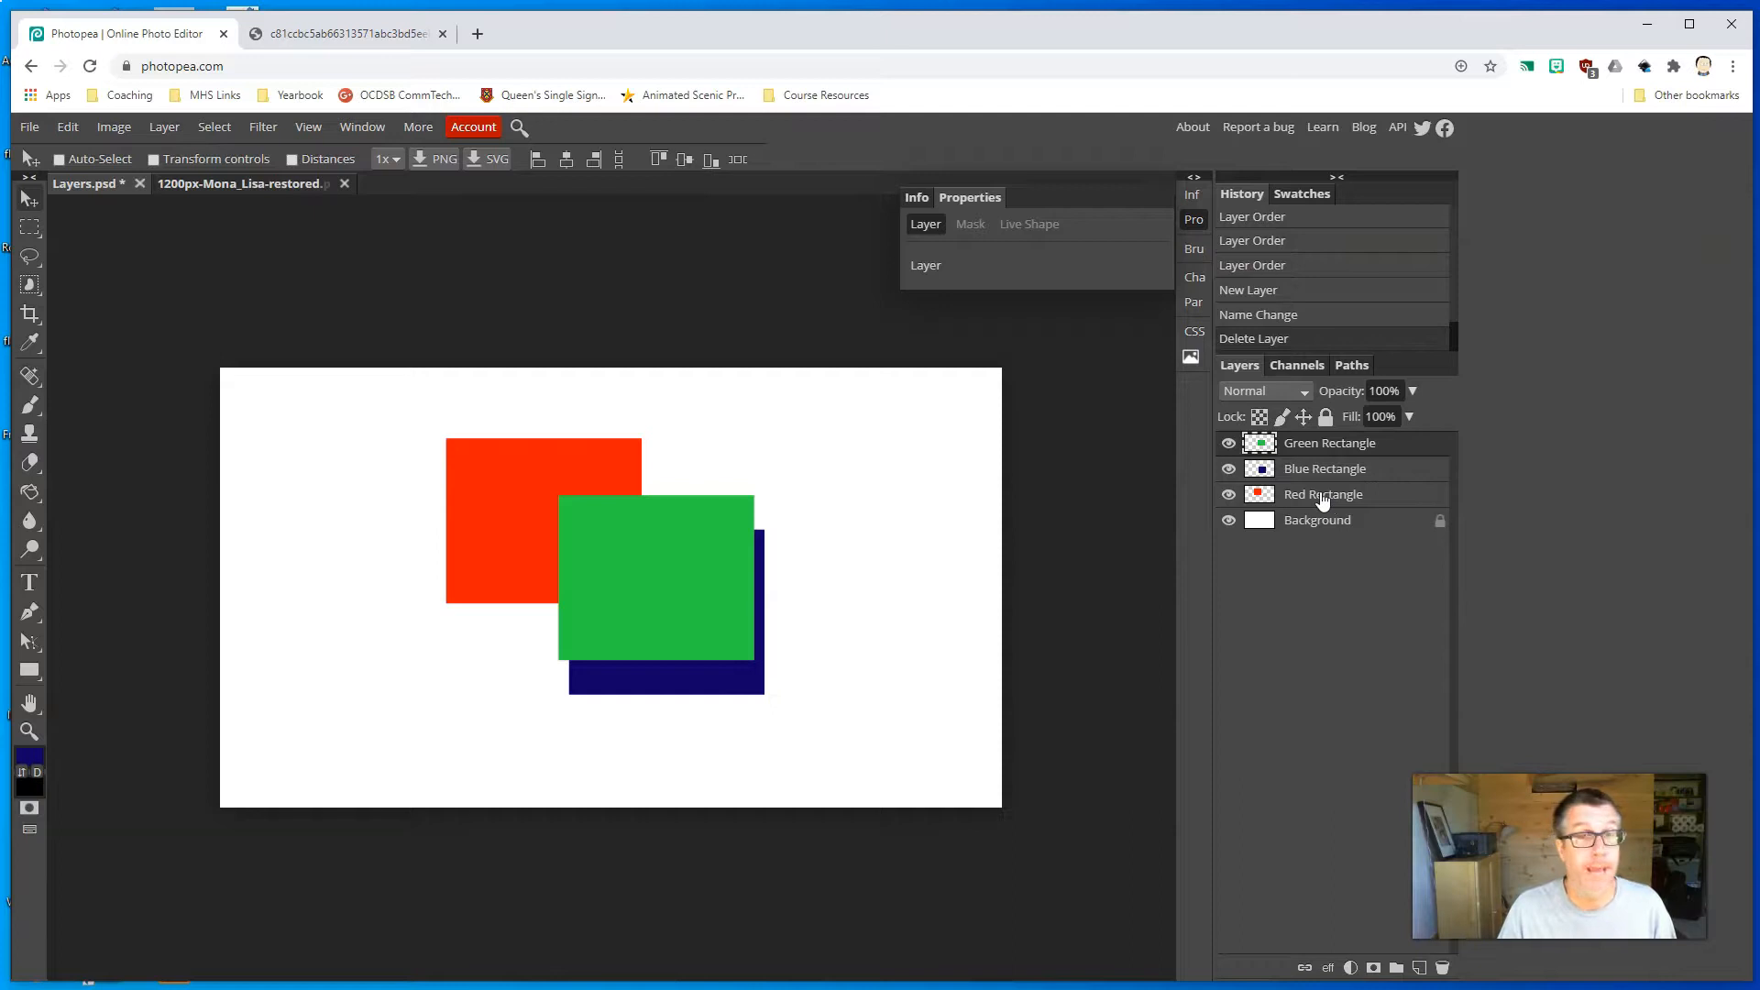
pyautogui.click(1323, 500)
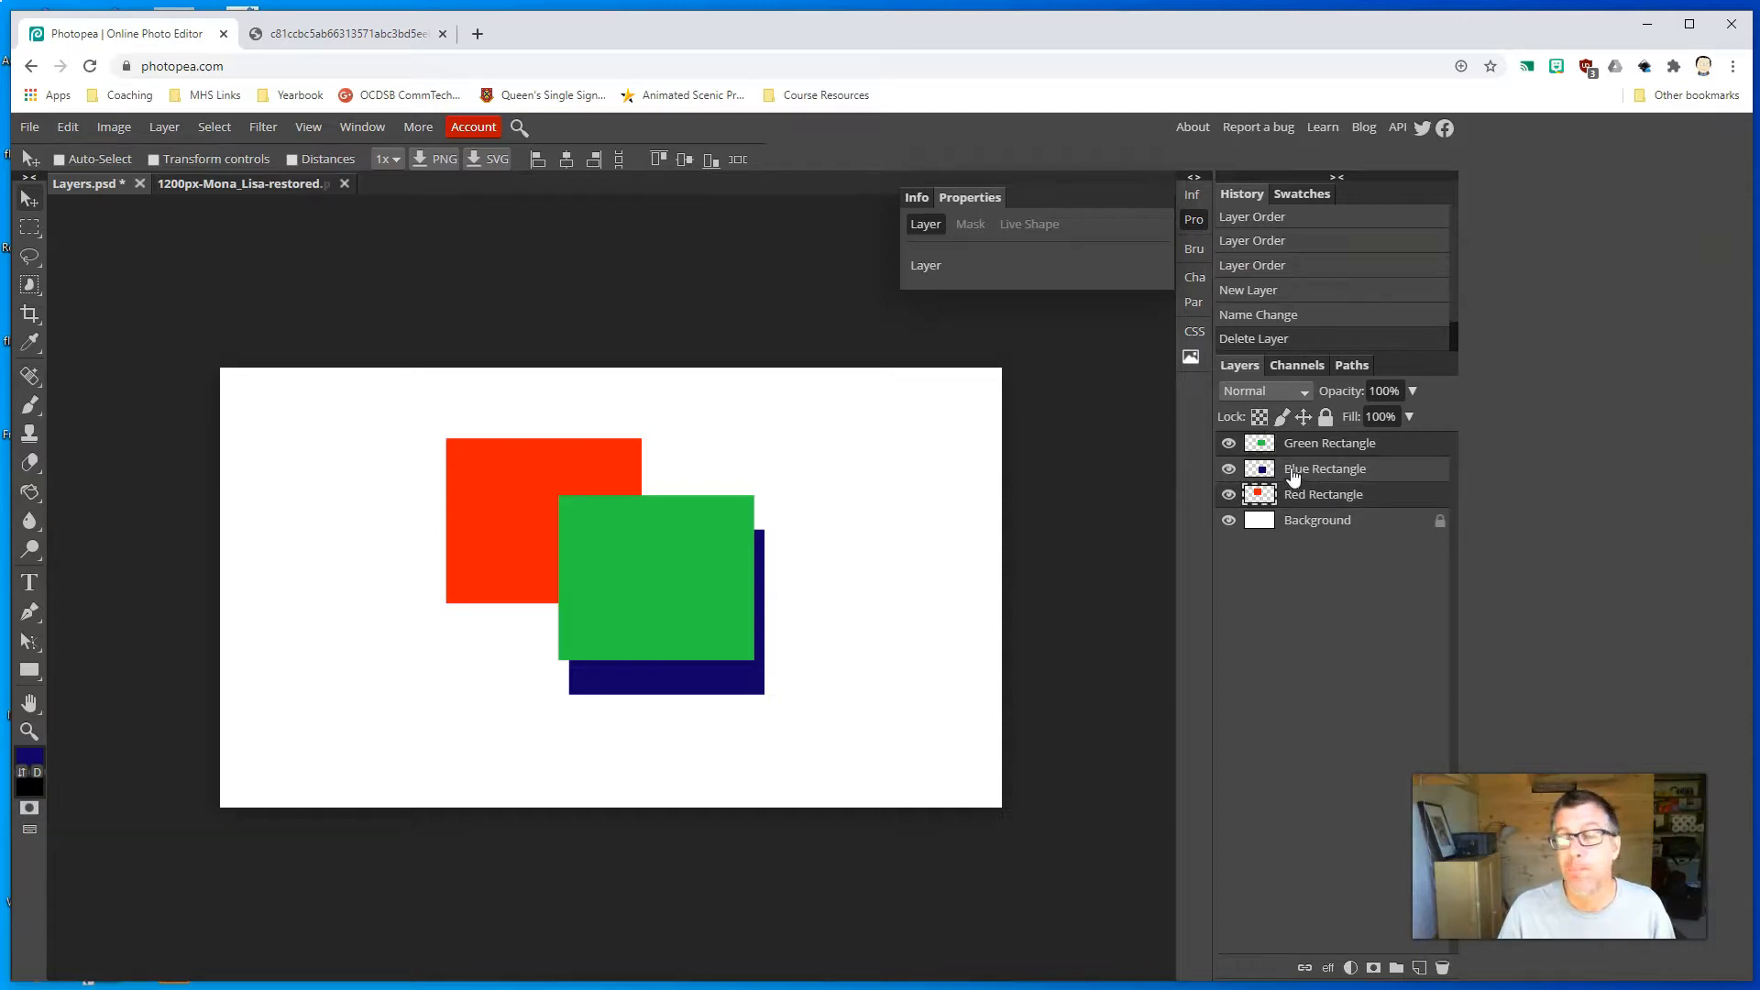
# Group the Green, Blue and Red Rectangle layers into a new folder and check its contents.
pyautogui.click(1306, 451)
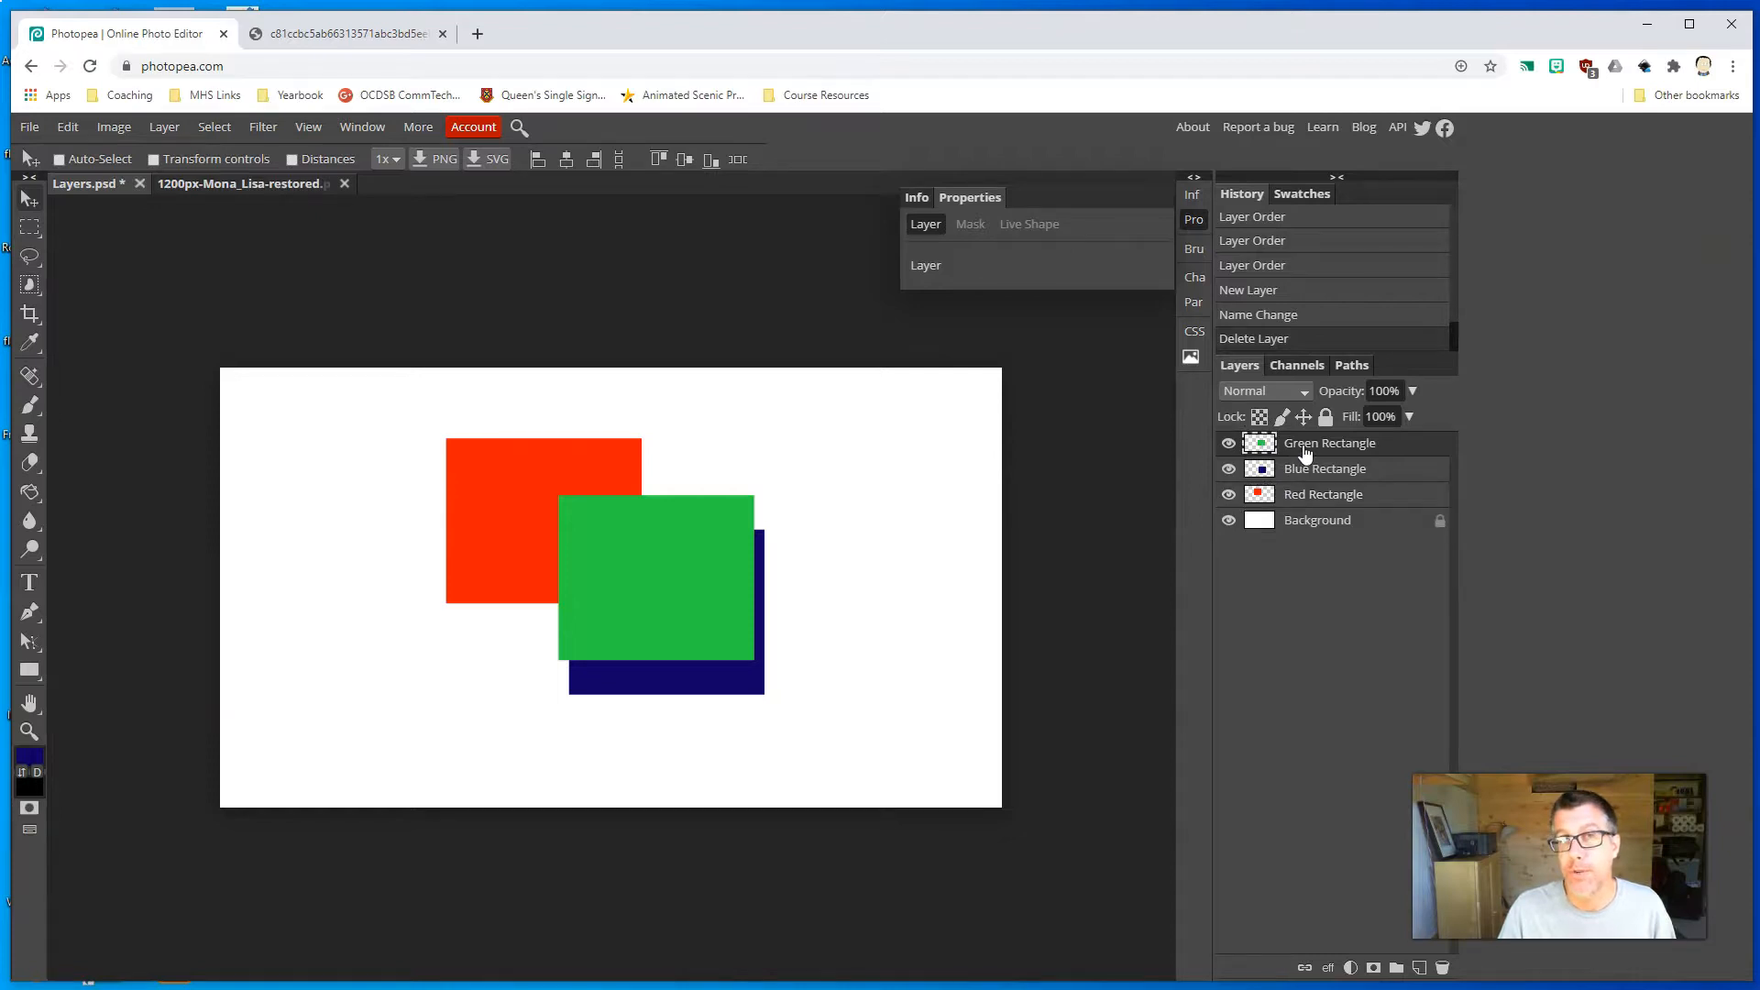
pyautogui.click(1309, 498)
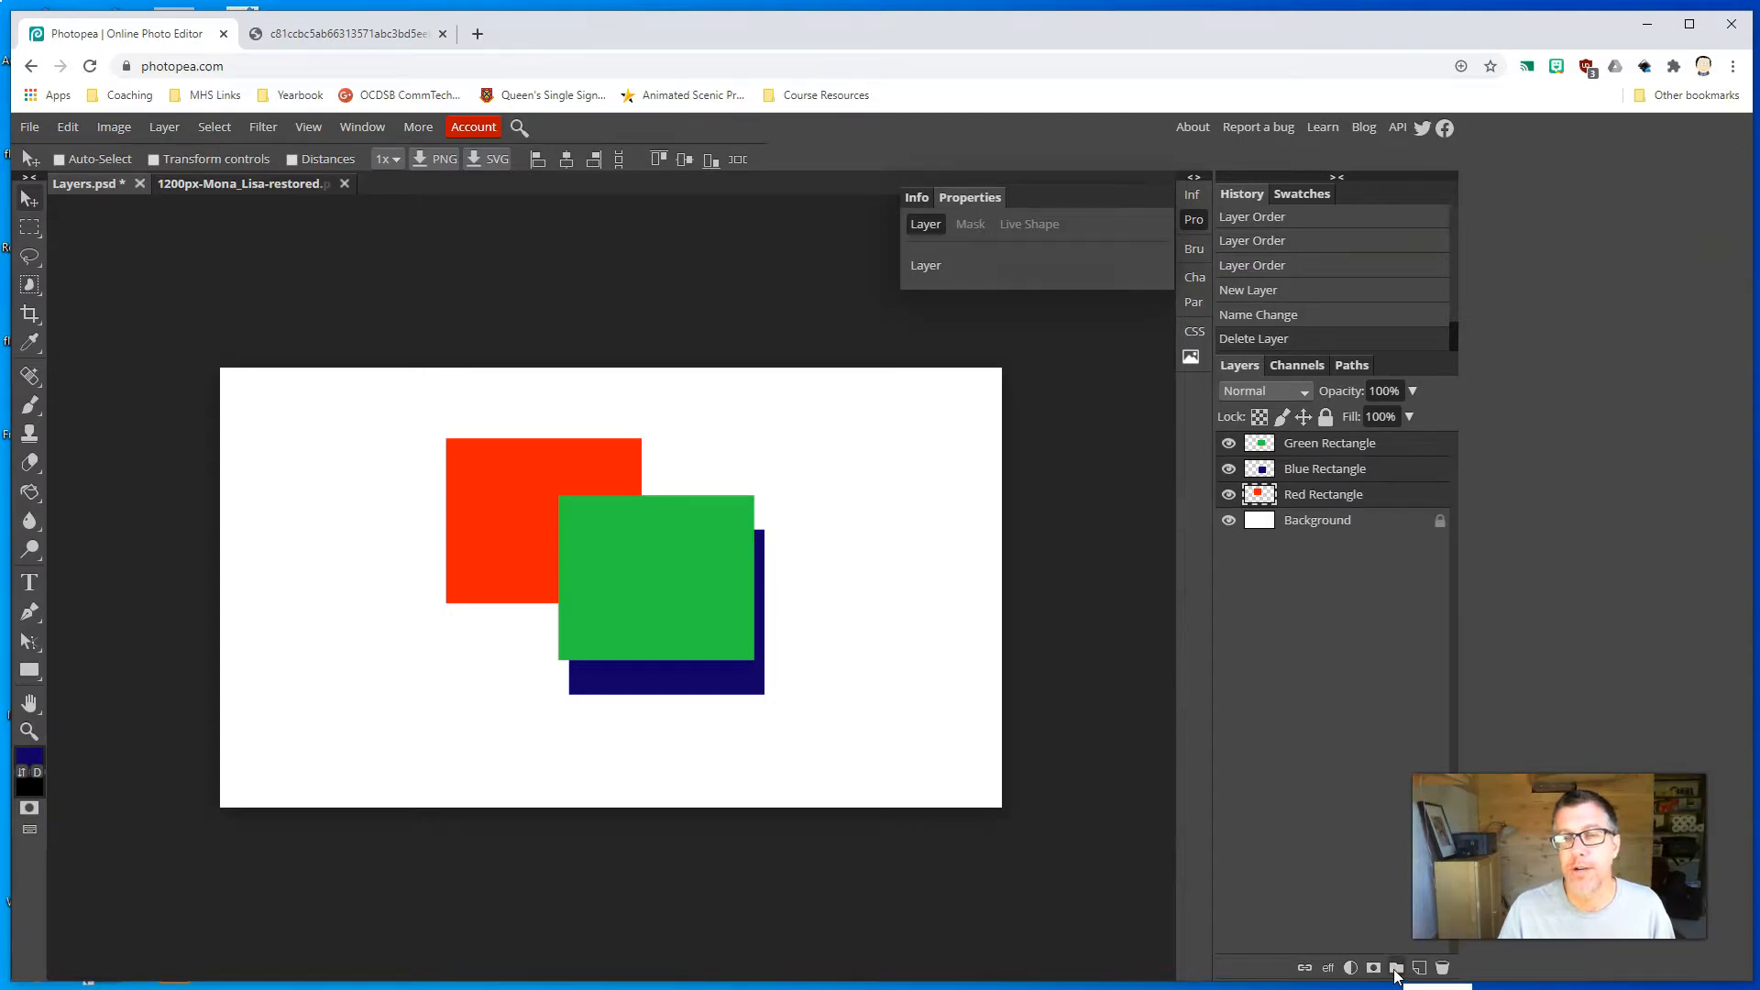
pyautogui.click(1395, 969)
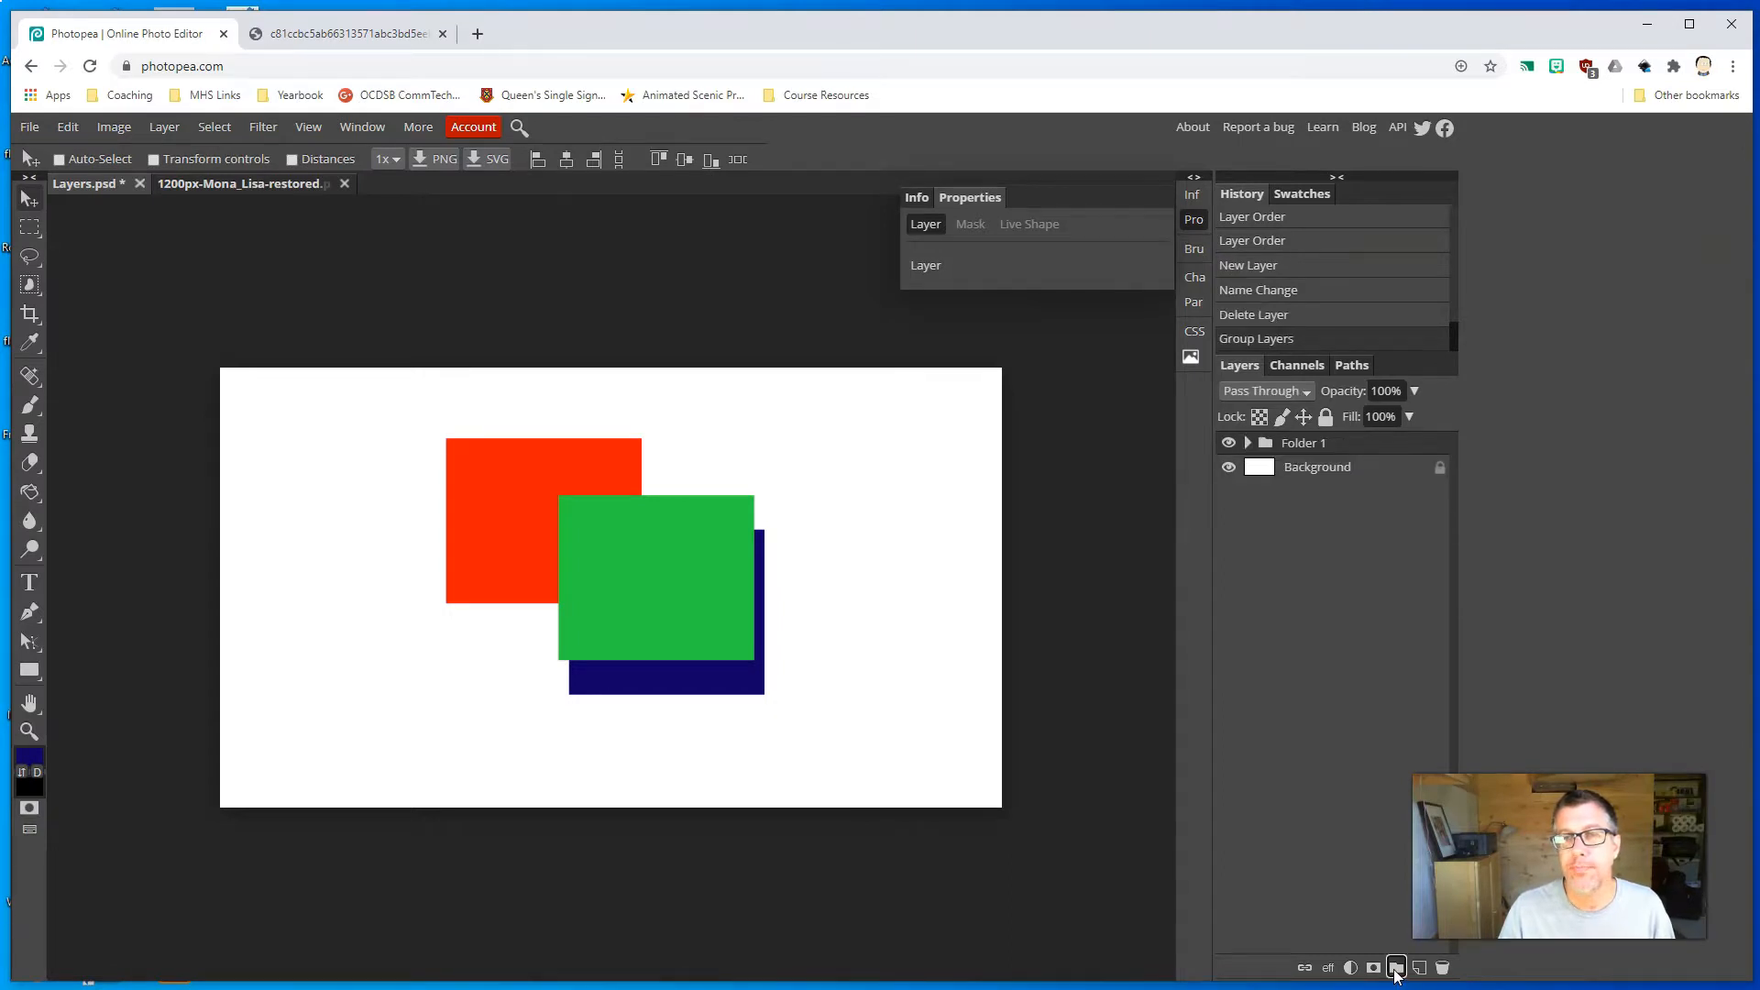
pyautogui.click(1248, 444)
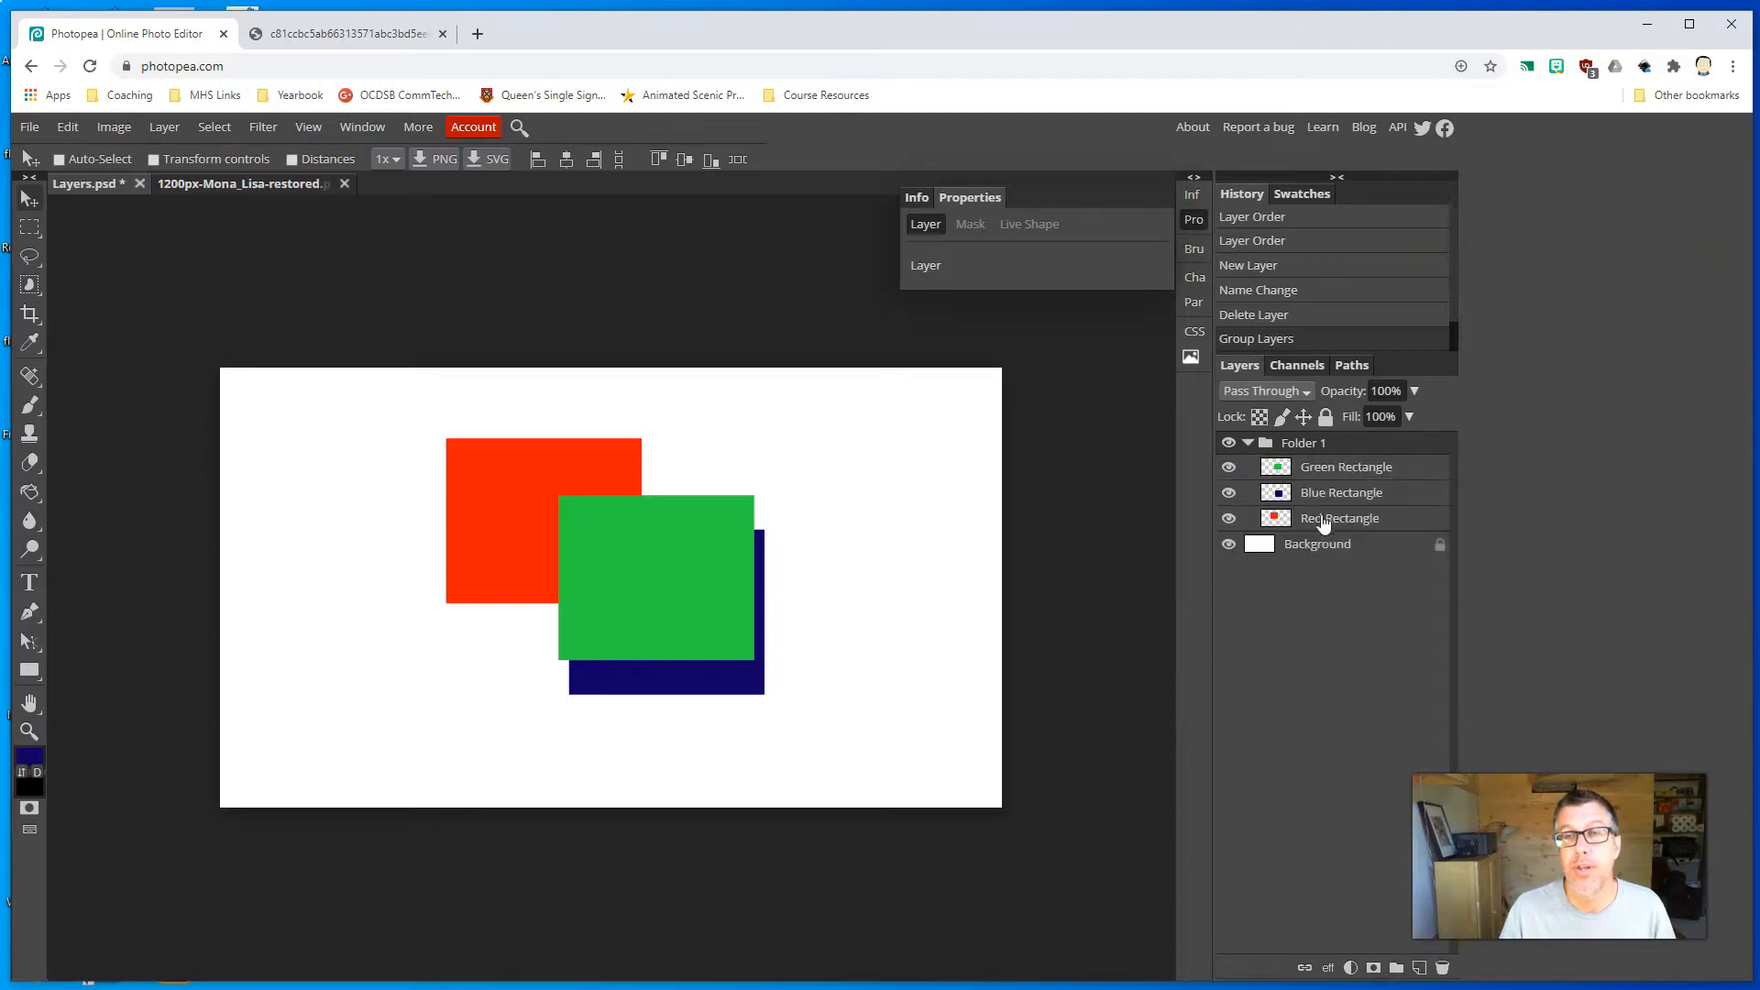
pyautogui.click(1249, 444)
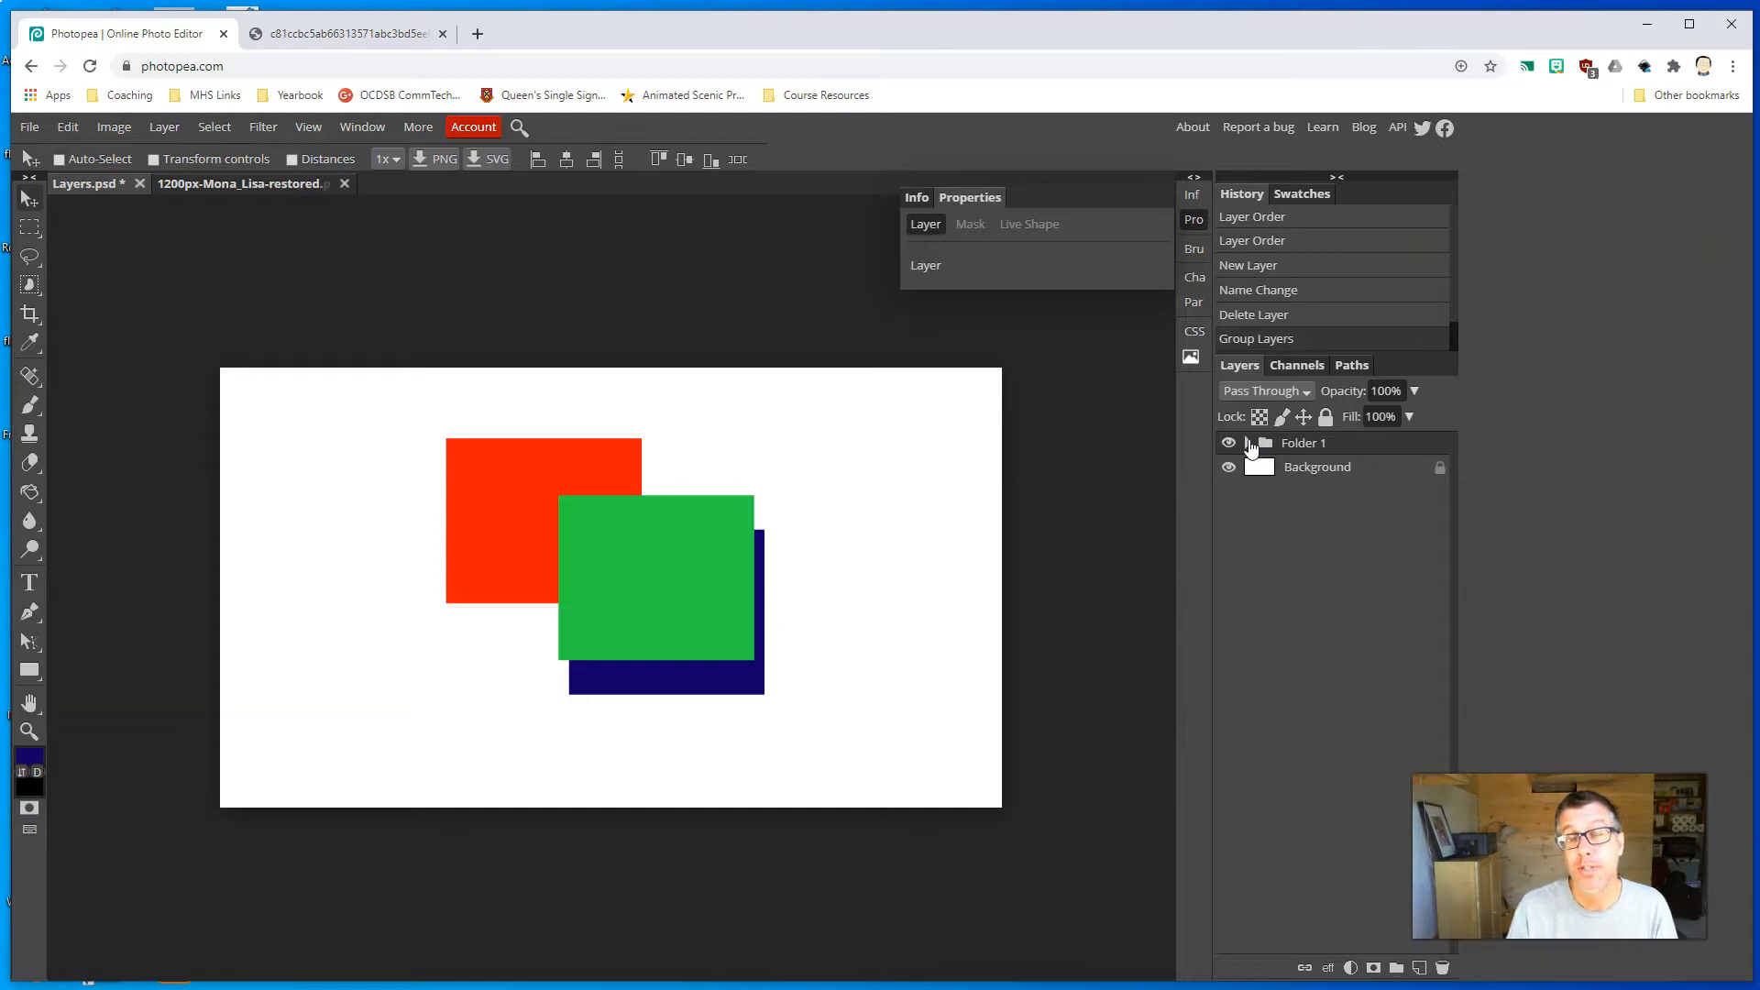
# Rename the new layer folder as "Rectangle".
pyautogui.doubleClick(1311, 445)
pyautogui.write('Re')
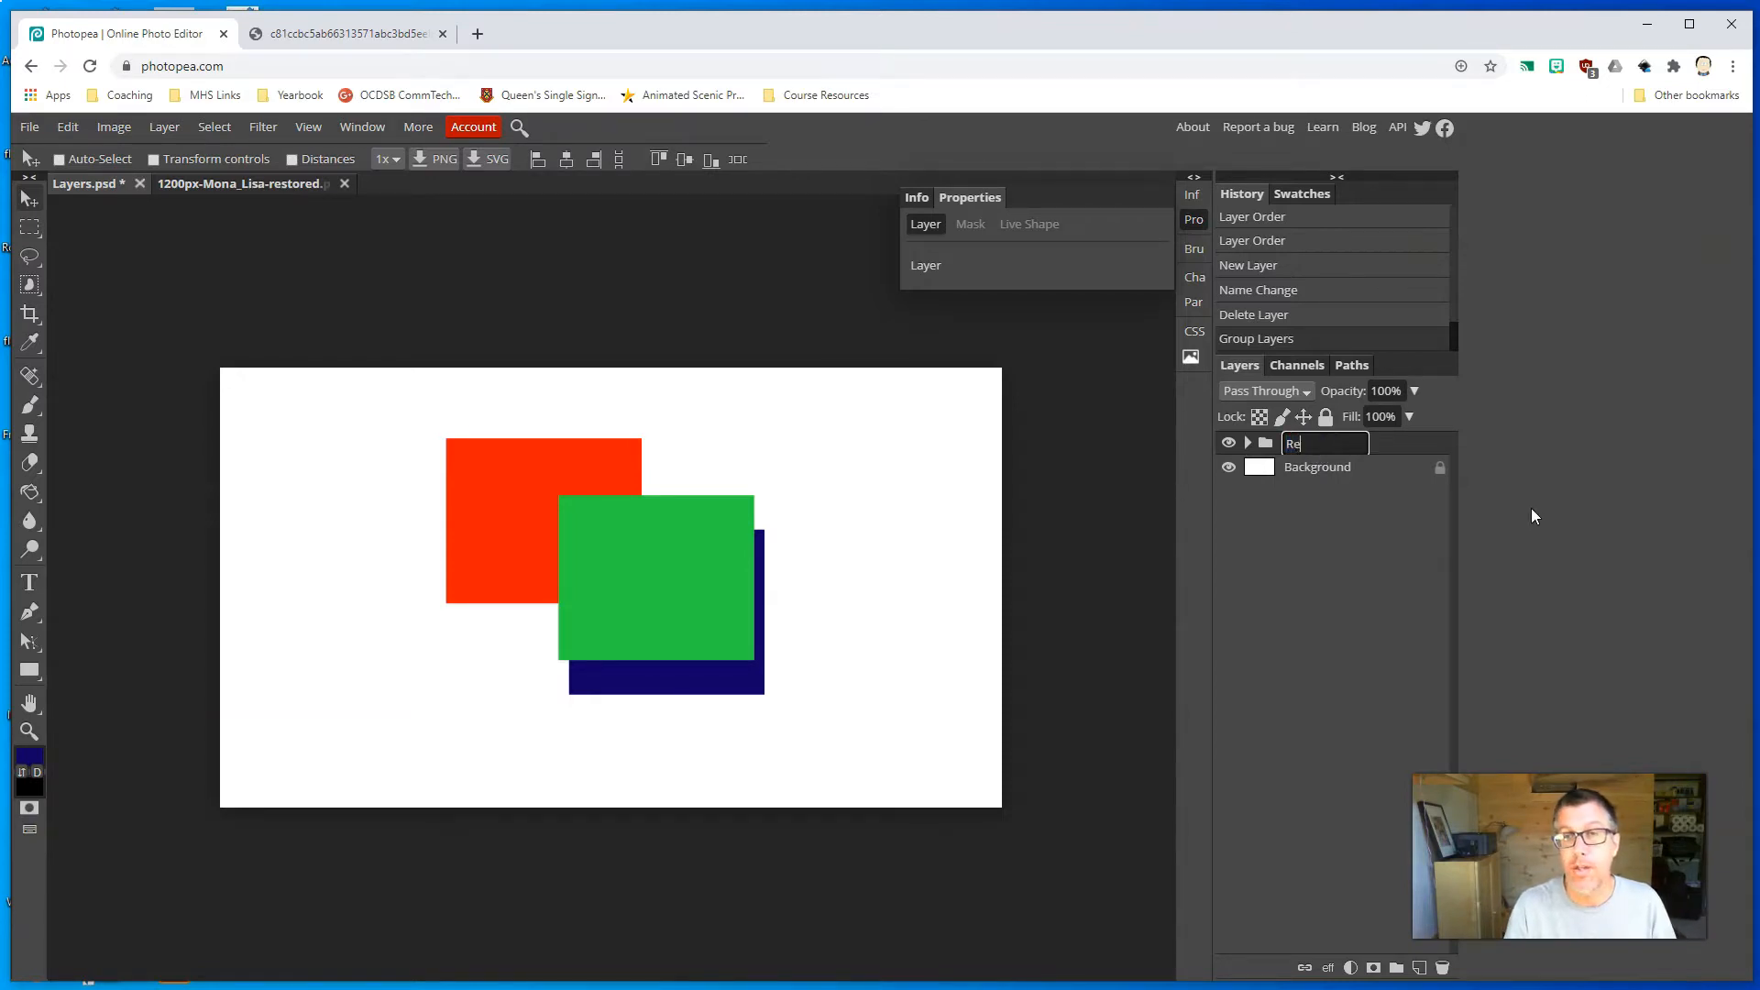
pyautogui.write('ctangle')
pyautogui.press('Return')
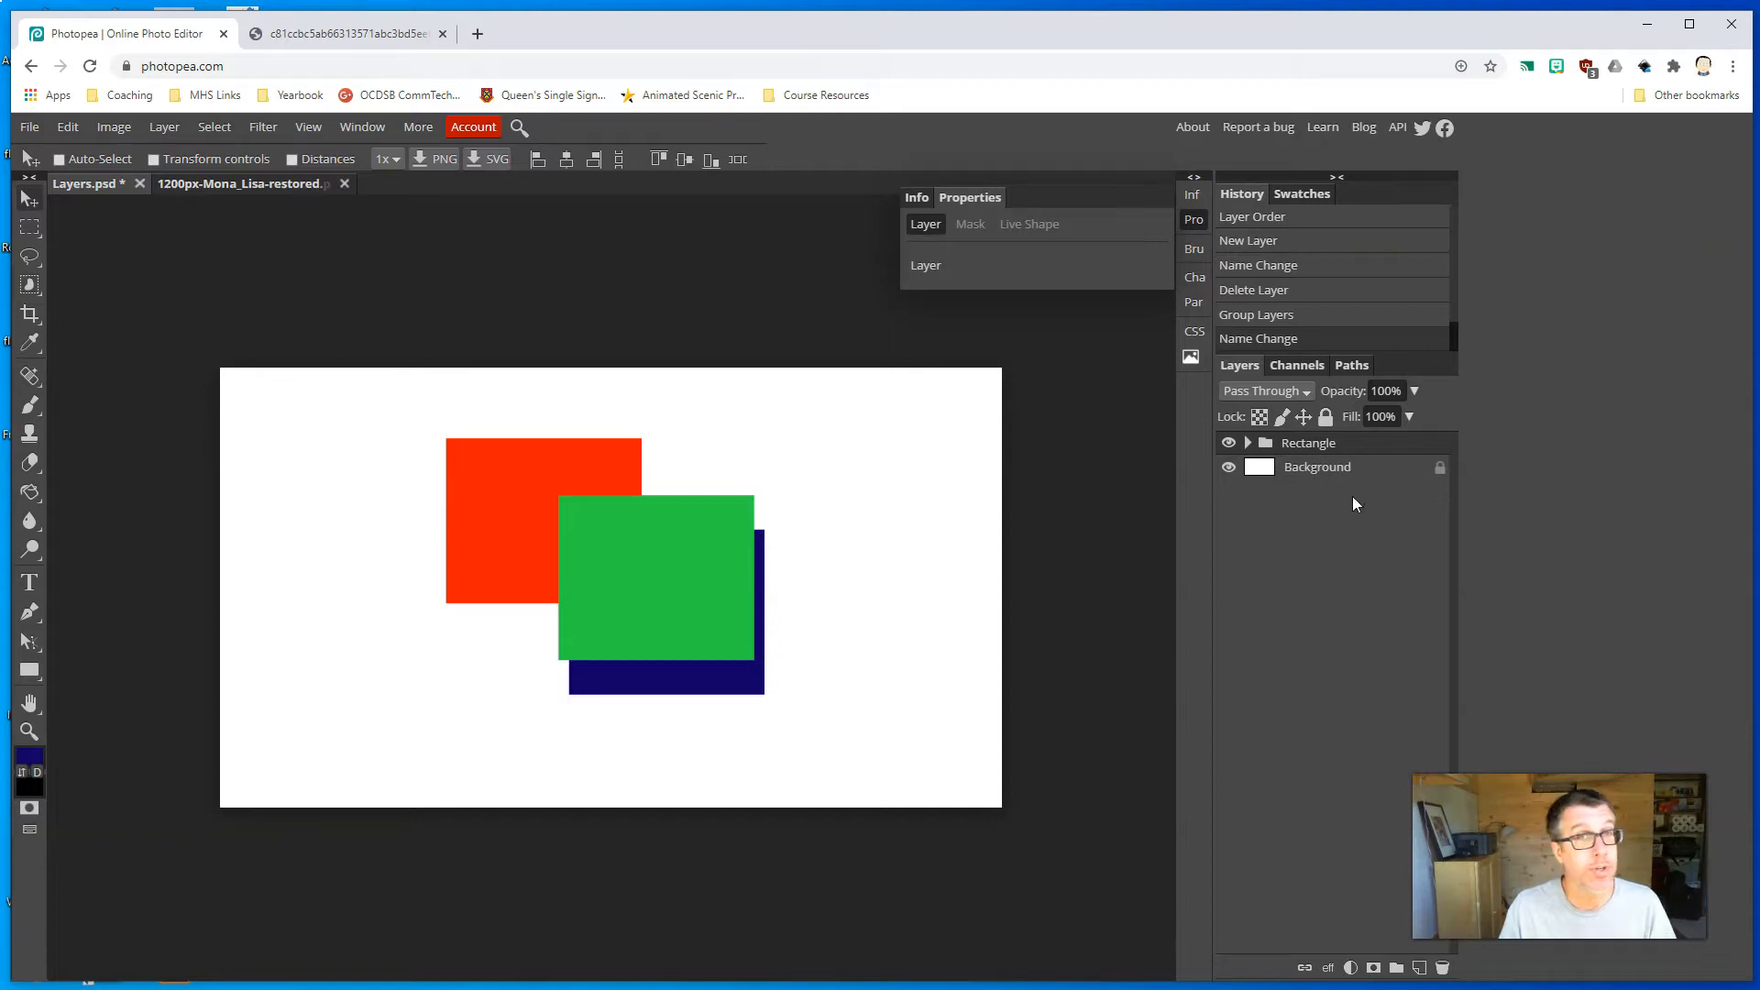
# Expand the Rectangle folder, hide its three rectangle layers one by one, and show them all again.
pyautogui.click(1247, 444)
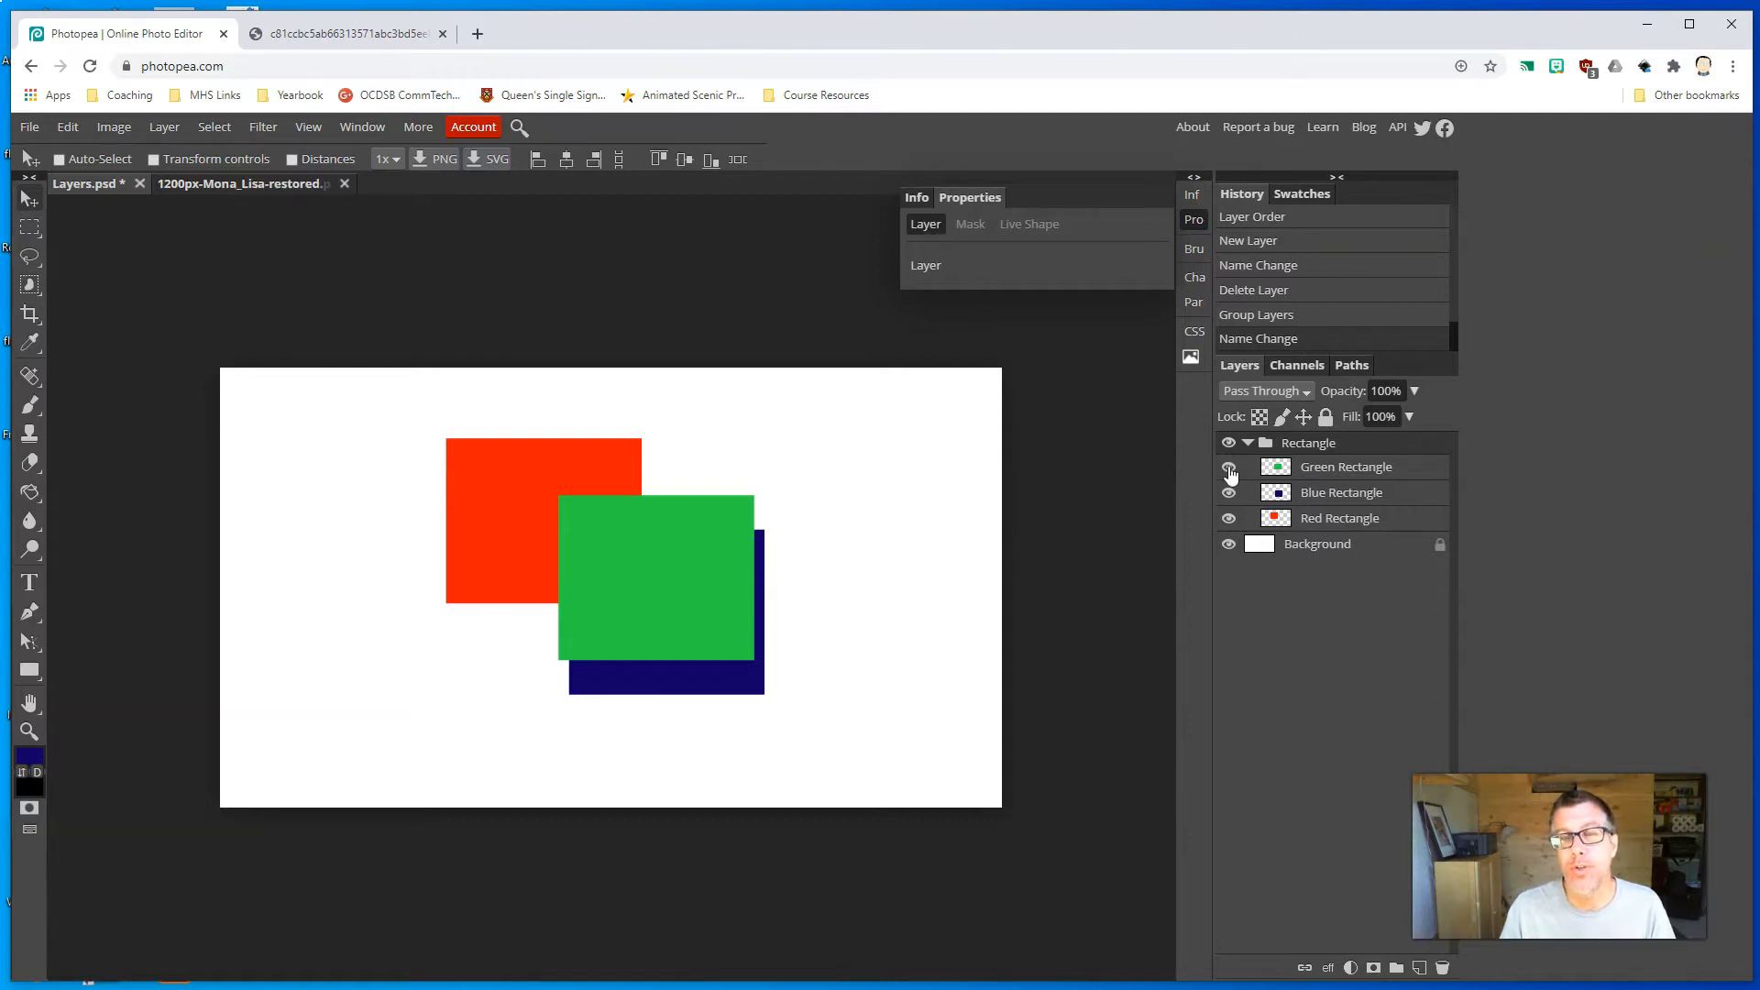
pyautogui.click(1229, 469)
pyautogui.click(1230, 493)
pyautogui.click(1229, 519)
pyautogui.click(1229, 519)
pyautogui.click(1229, 493)
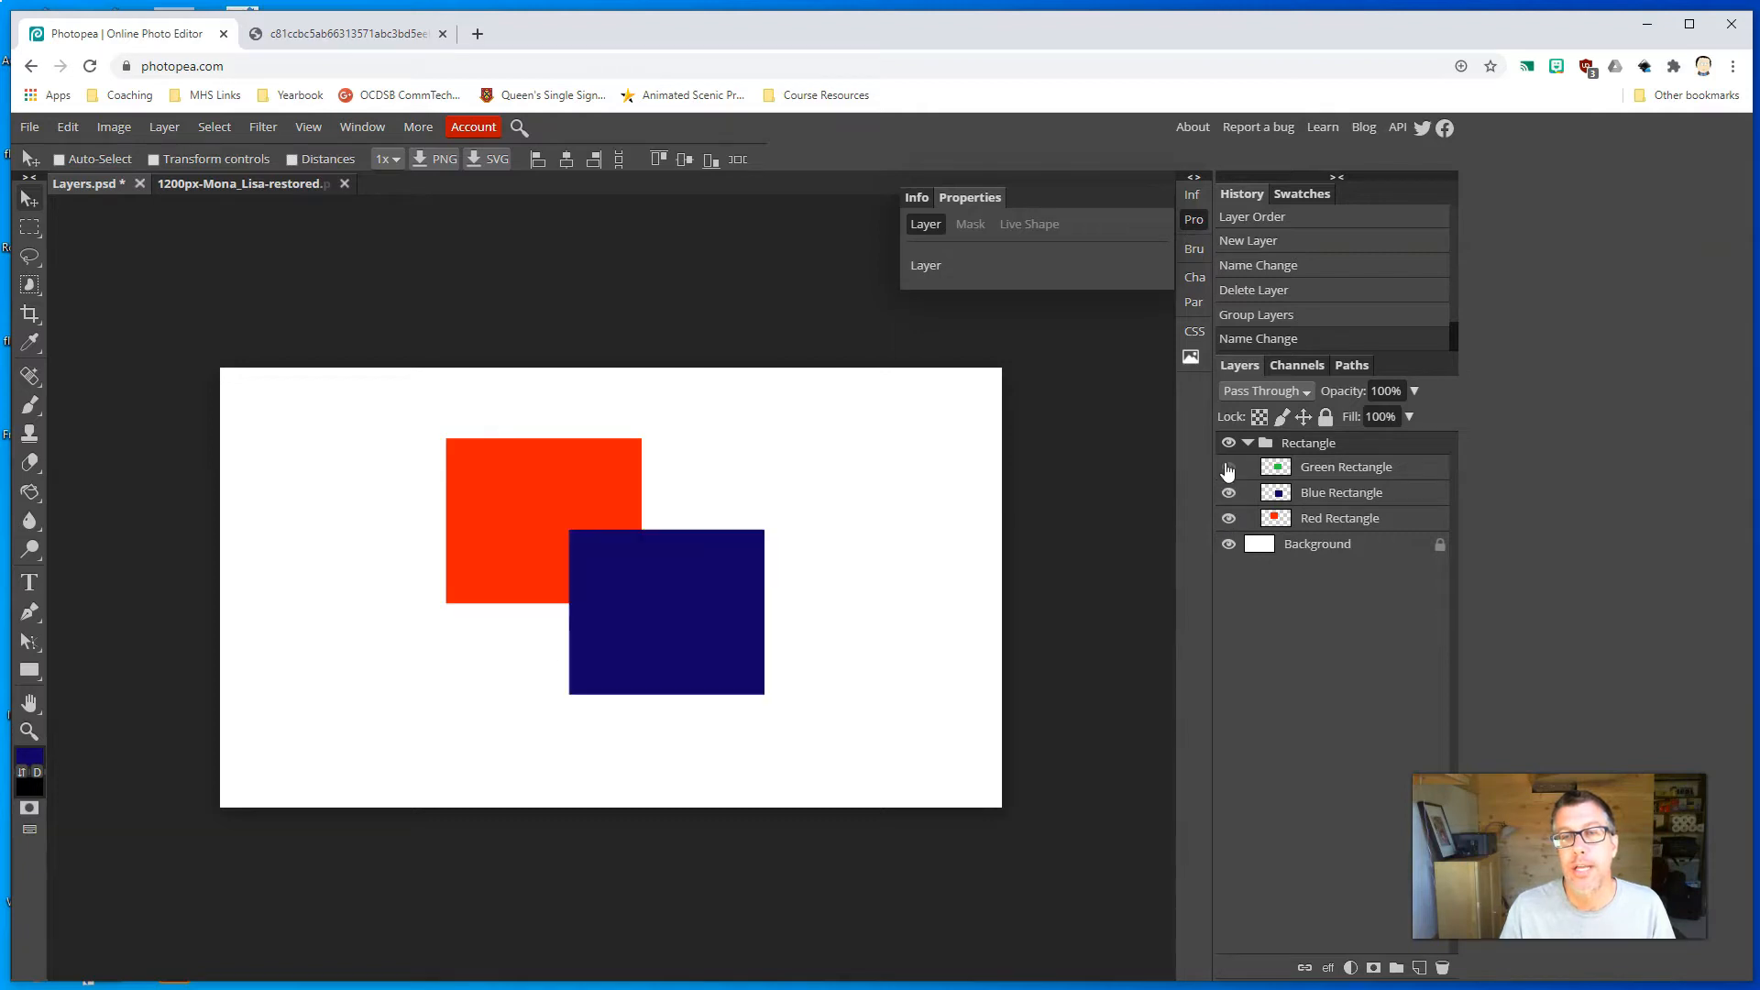
pyautogui.click(1229, 469)
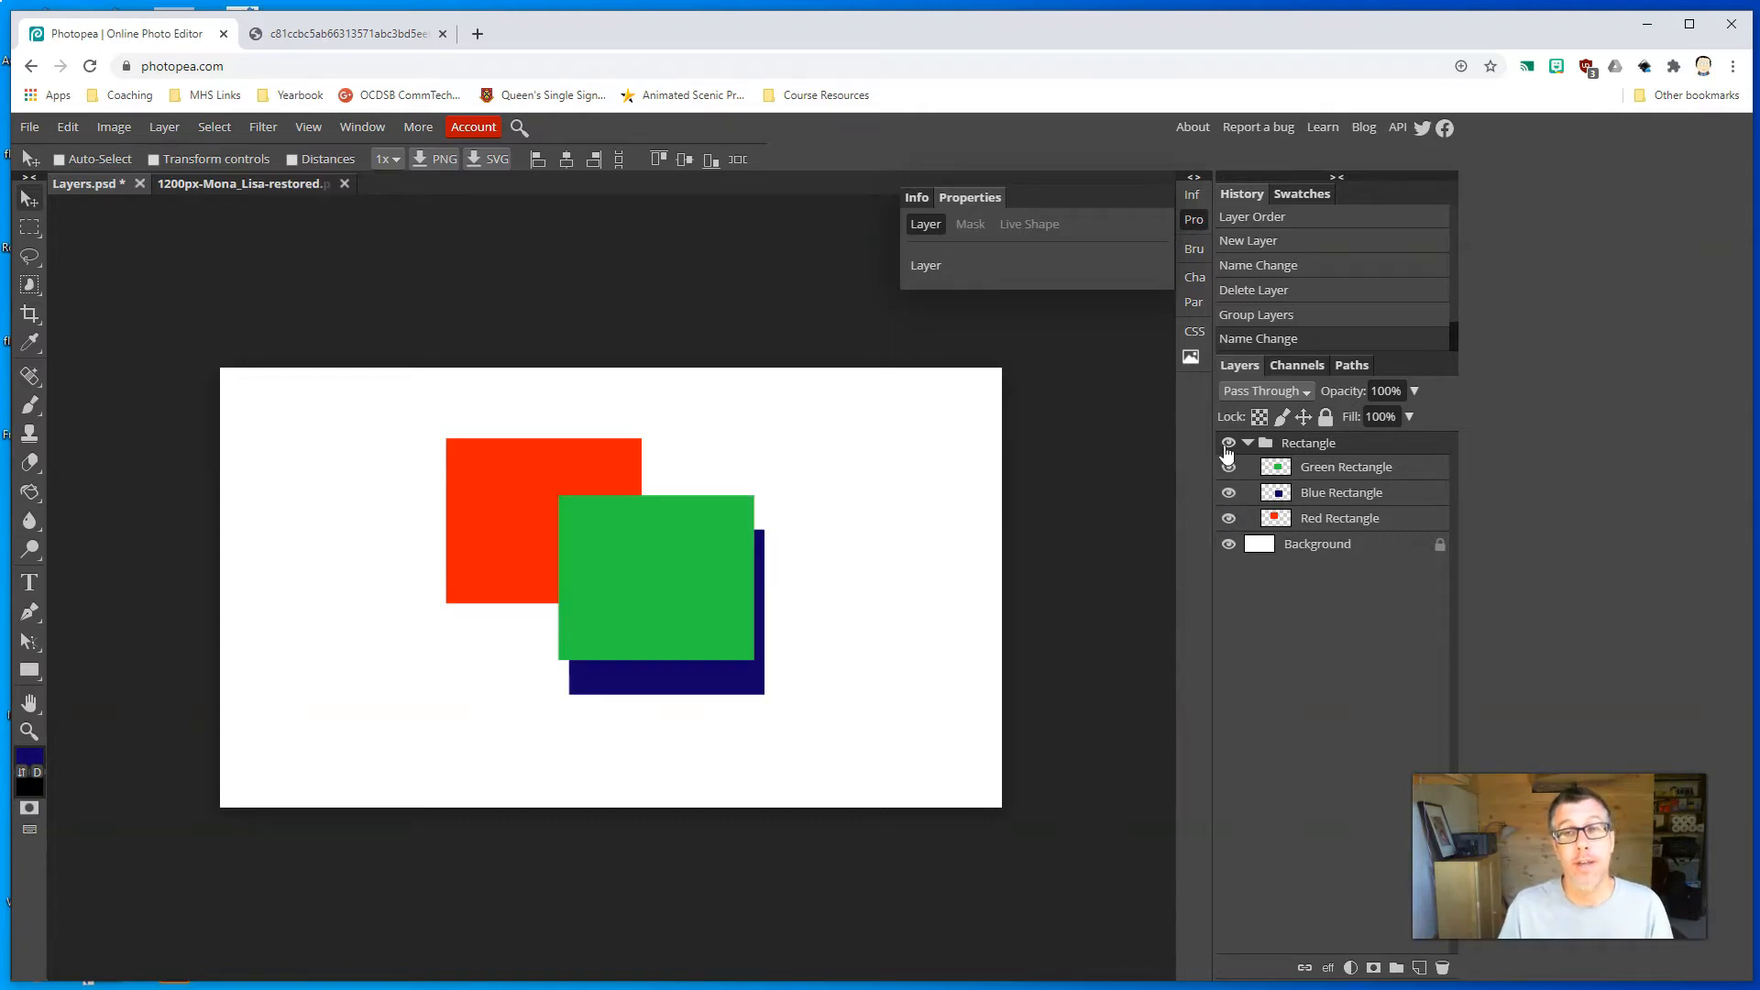
# Hide and reshow the whole Rectangle folder, and move its three shapes together slightly right and up on the canvas.
pyautogui.click(1230, 445)
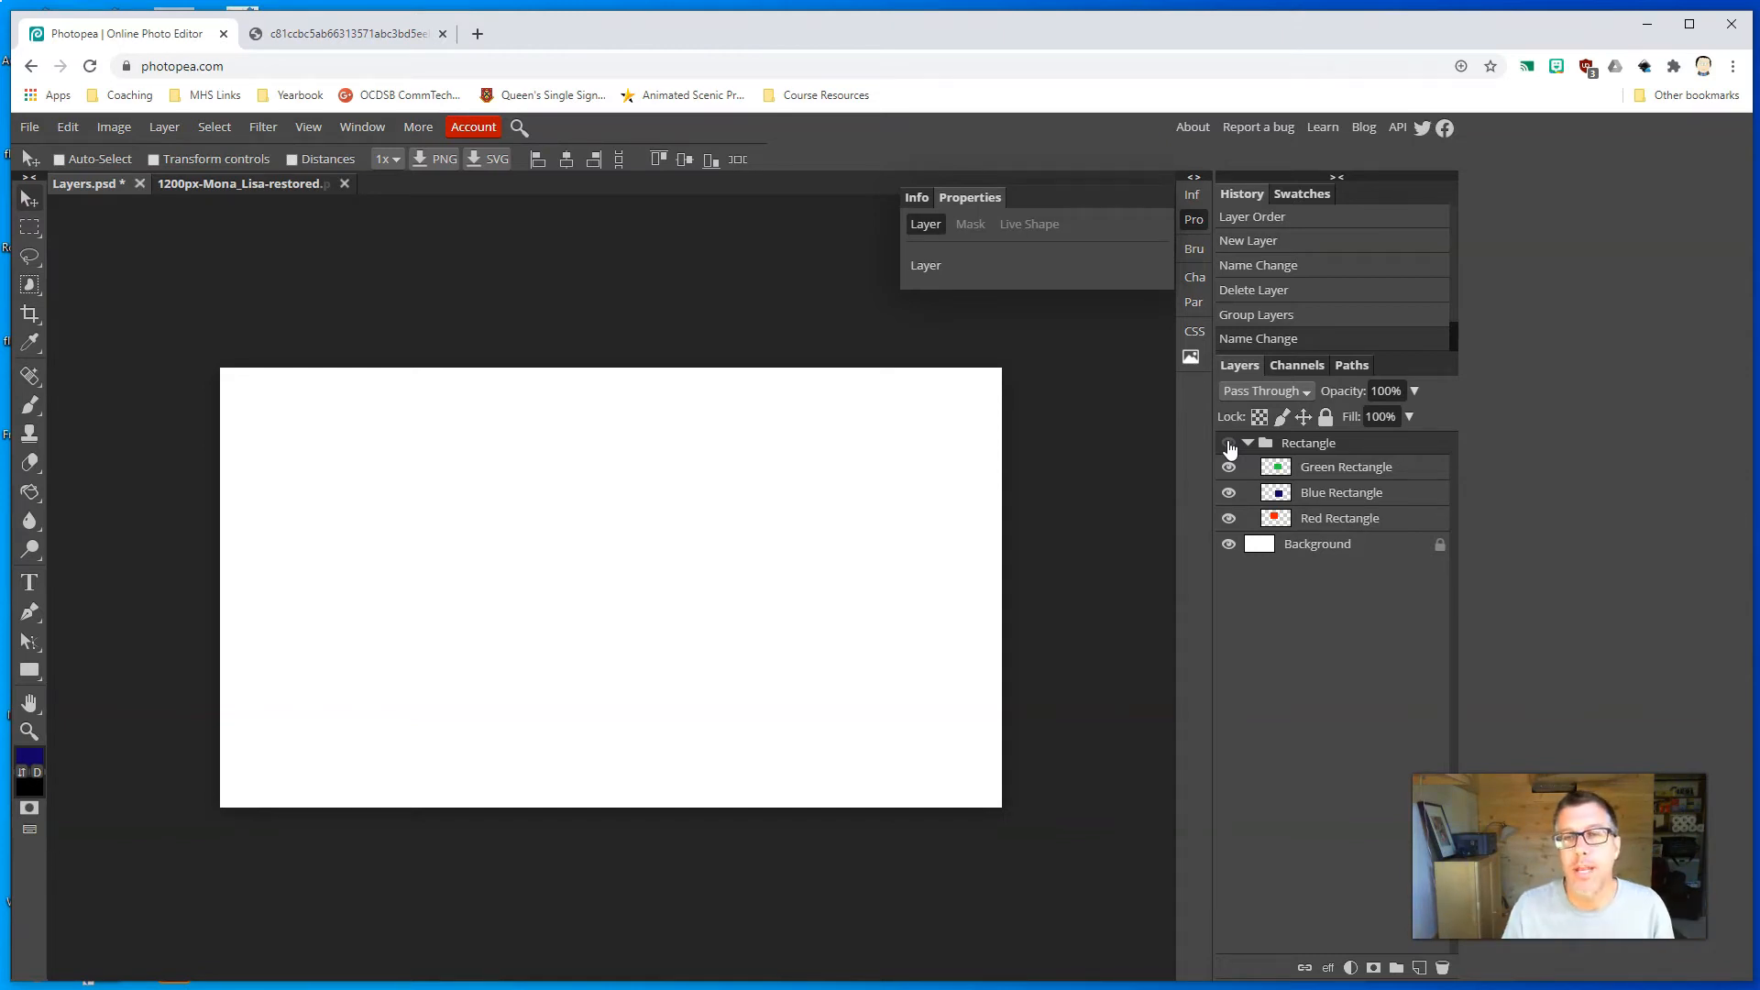
pyautogui.click(1229, 444)
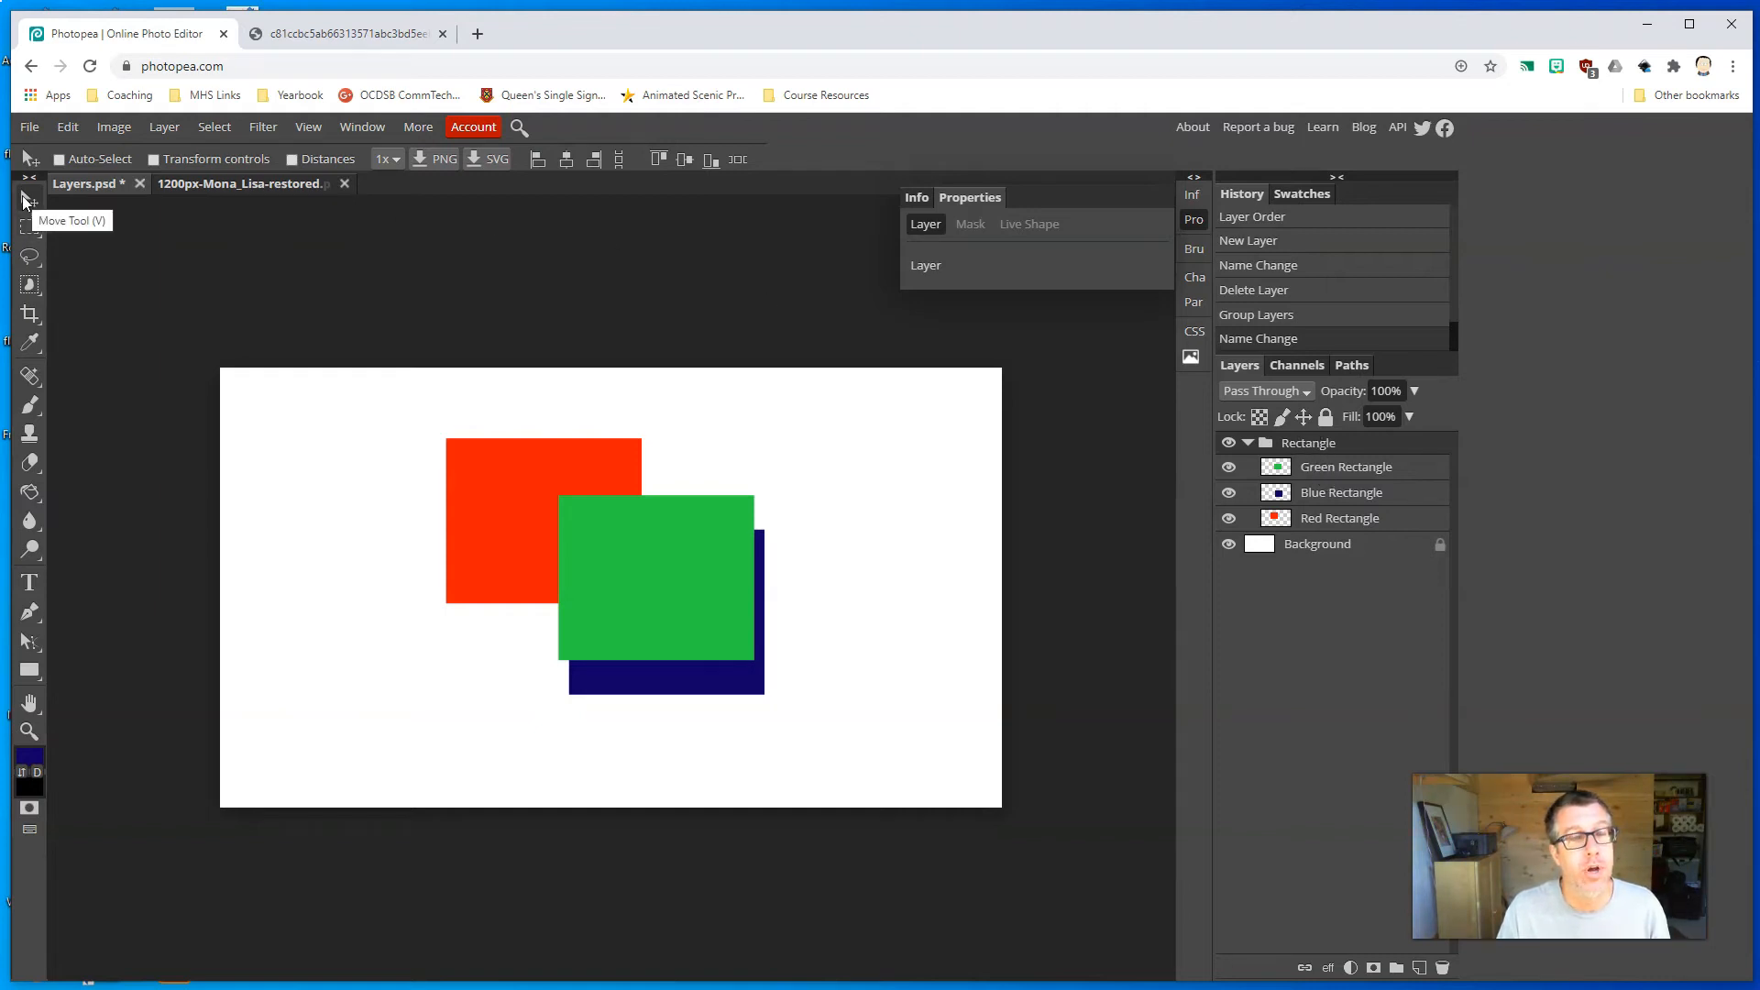
pyautogui.moveTo(625, 575)
pyautogui.mouseDown()
pyautogui.moveTo(783, 598)
pyautogui.moveTo(877, 666)
pyautogui.moveTo(717, 667)
pyautogui.moveTo(451, 544)
pyautogui.moveTo(590, 585)
pyautogui.moveTo(640, 572)
pyautogui.mouseUp()
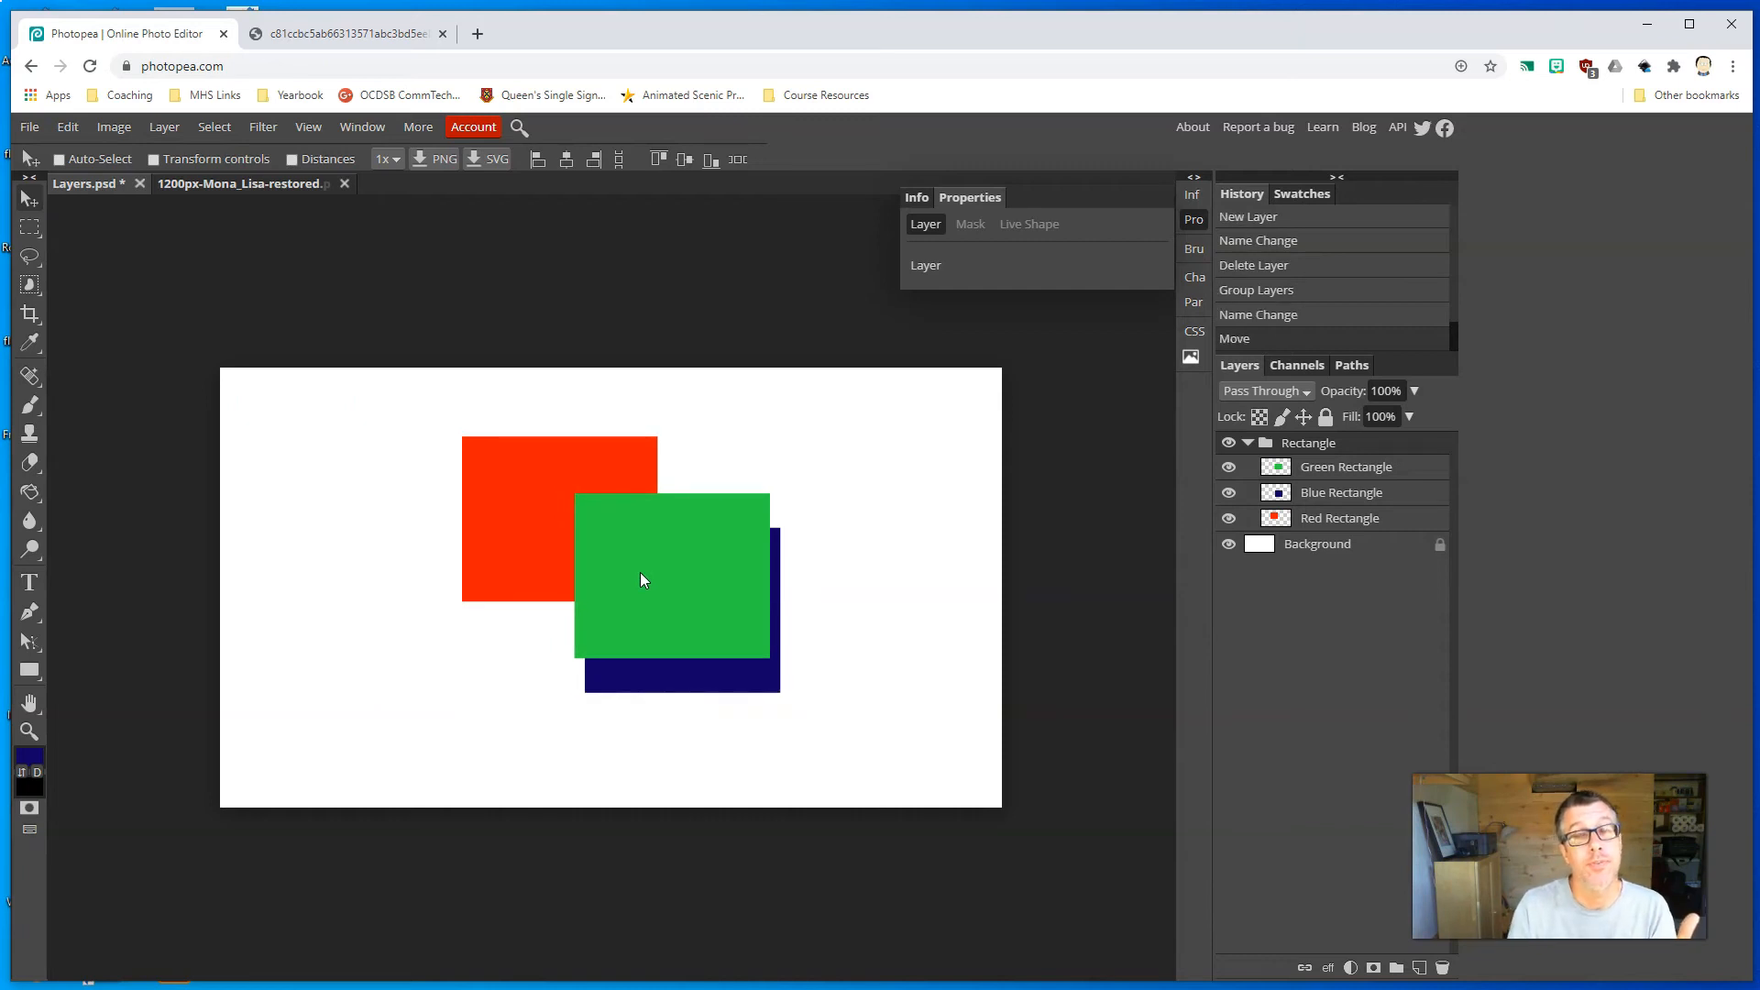